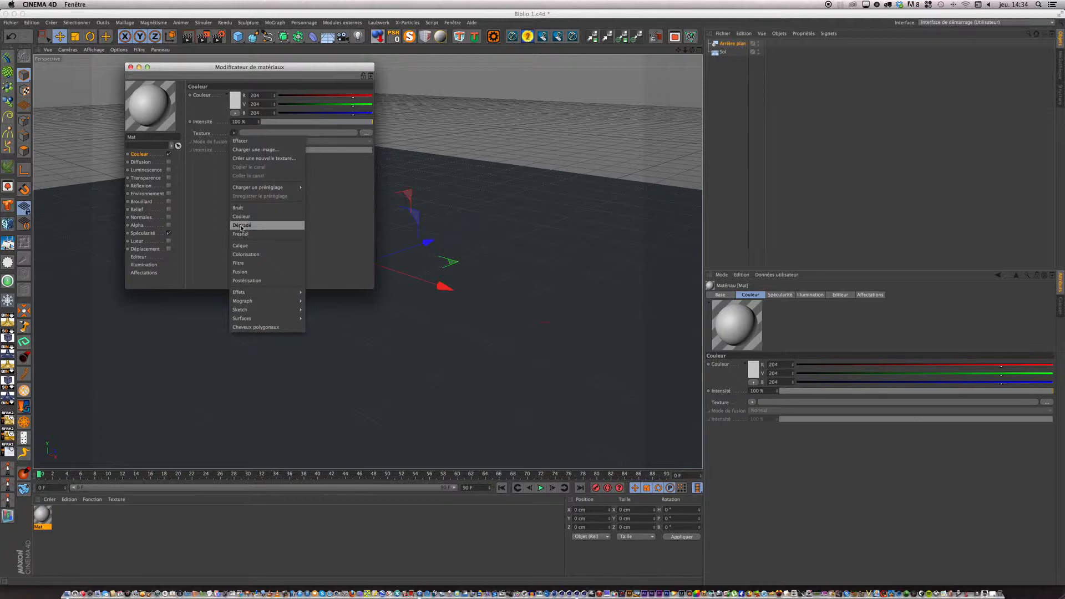
- Load a Dégradé shader into the material's colour texture and set its type to 2D - Circulaire
{"action": "left_click", "coordinate": [242, 225]}
{"action": "left_click", "coordinate": [270, 133]}
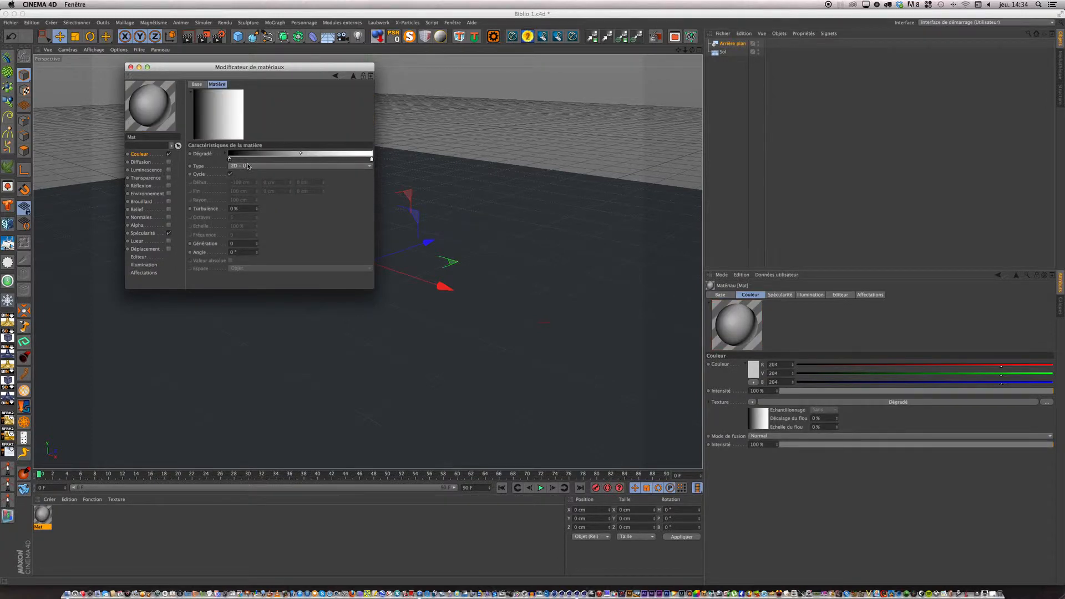
{"action": "left_click", "coordinate": [248, 167]}
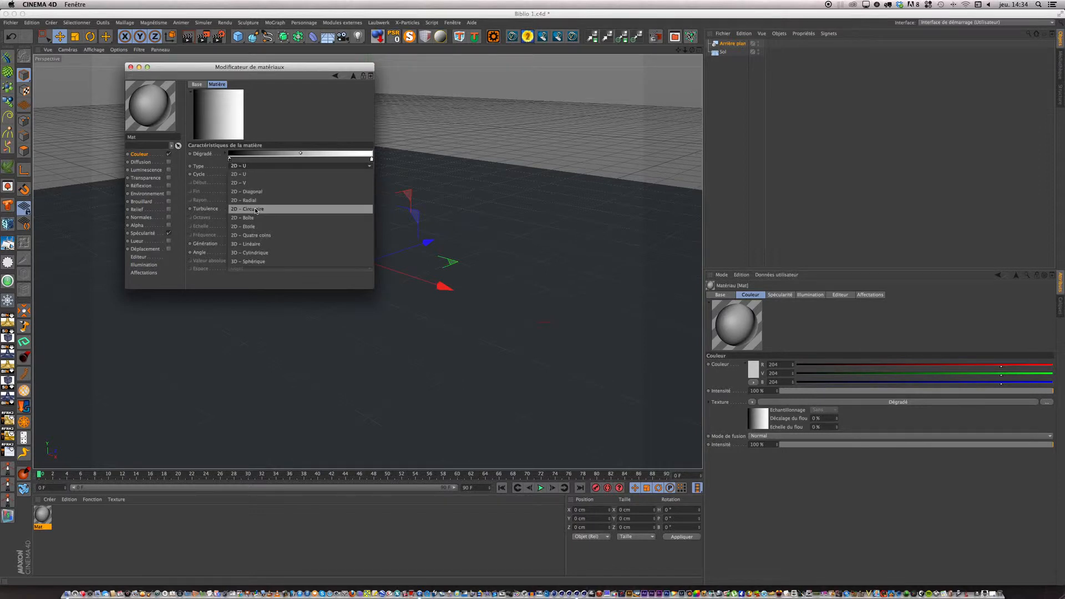
{"action": "left_click", "coordinate": [256, 209]}
- Invert the circular gradient and set its start knot to a neutral grey with RGB values of 121
{"action": "right_click", "coordinate": [261, 155]}
{"action": "left_click", "coordinate": [269, 158]}
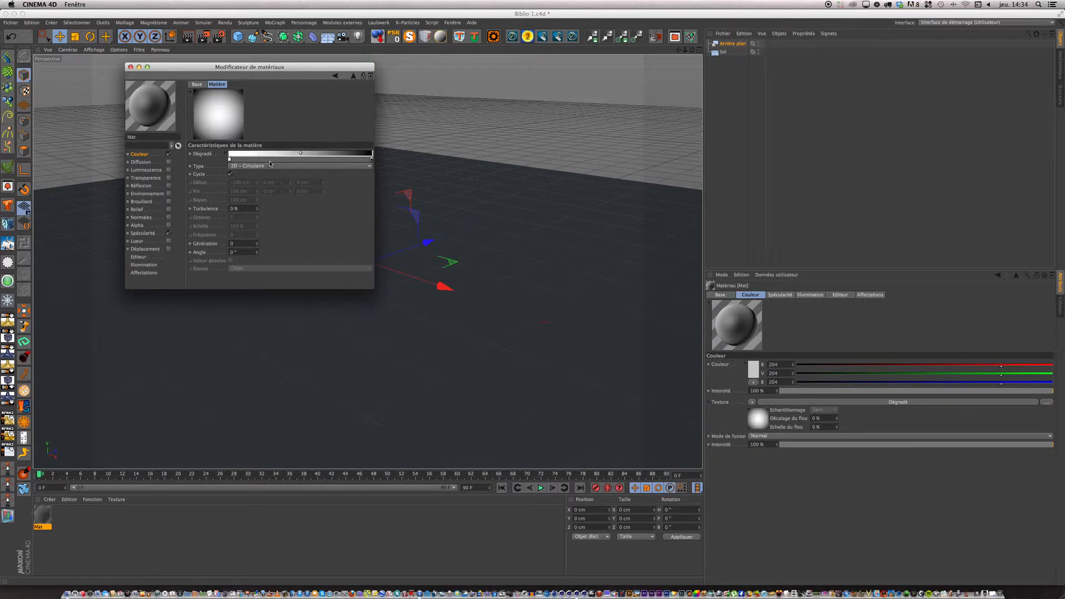
{"action": "double_click", "coordinate": [230, 159]}
{"action": "left_click_drag", "start_coordinate": [211, 162], "coordinate": [147, 162]}
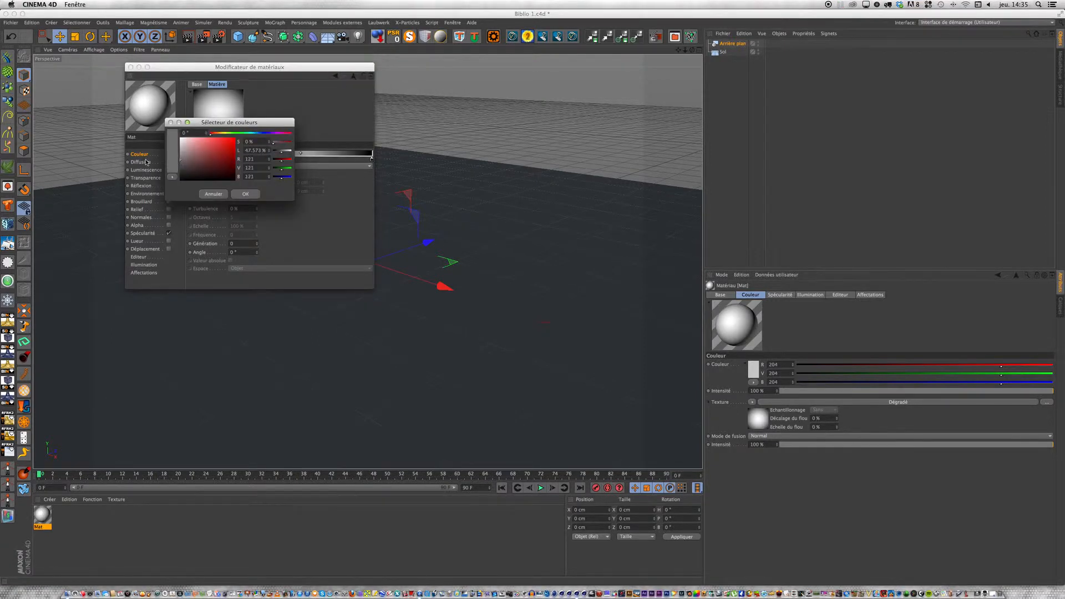
{"action": "left_click", "coordinate": [246, 194]}
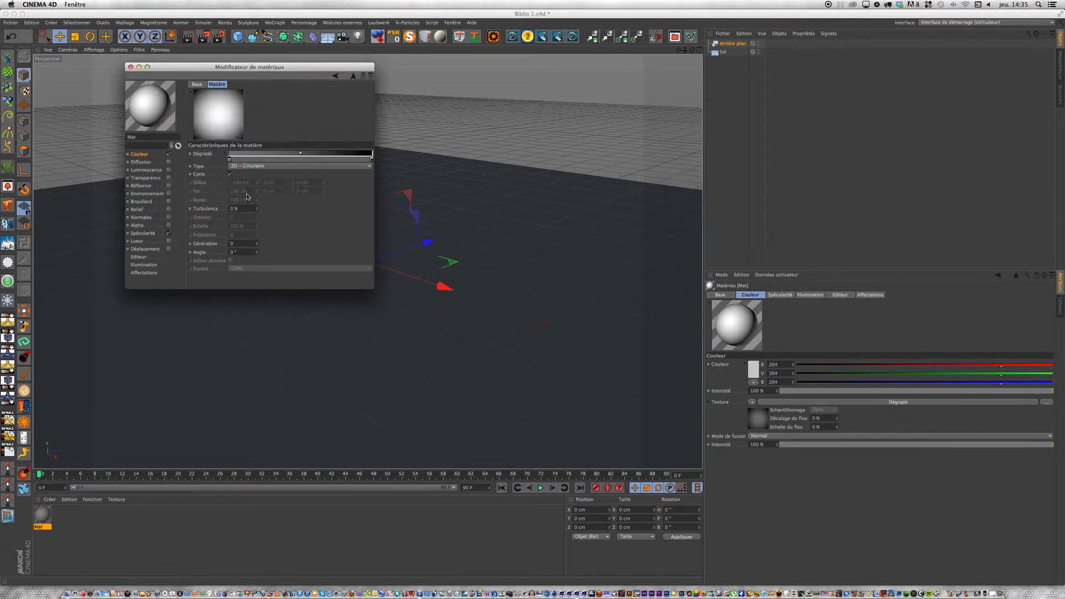
- Set the gradient's end knot to a darker neutral grey of about 37% brightness and close the material editor
{"action": "double_click", "coordinate": [371, 161]}
{"action": "left_click_drag", "start_coordinate": [344, 165], "coordinate": [320, 166]}
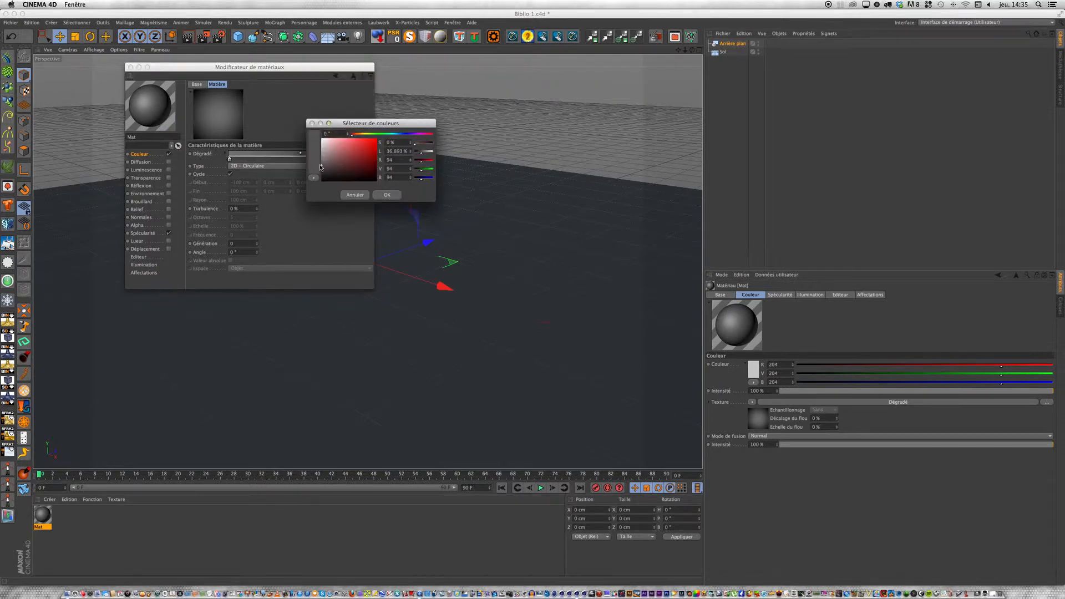
{"action": "left_click", "coordinate": [387, 195]}
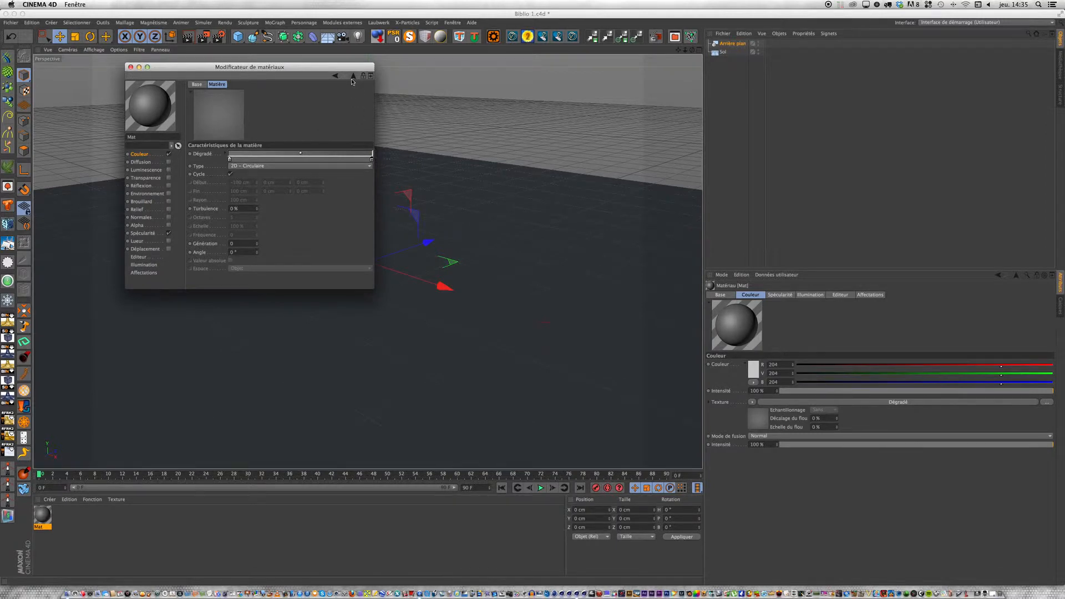
{"action": "left_click", "coordinate": [130, 66]}
- Apply the material Mat to the Sol floor and set its projection type to Frontale
{"action": "left_click_drag", "start_coordinate": [43, 513], "coordinate": [521, 272]}
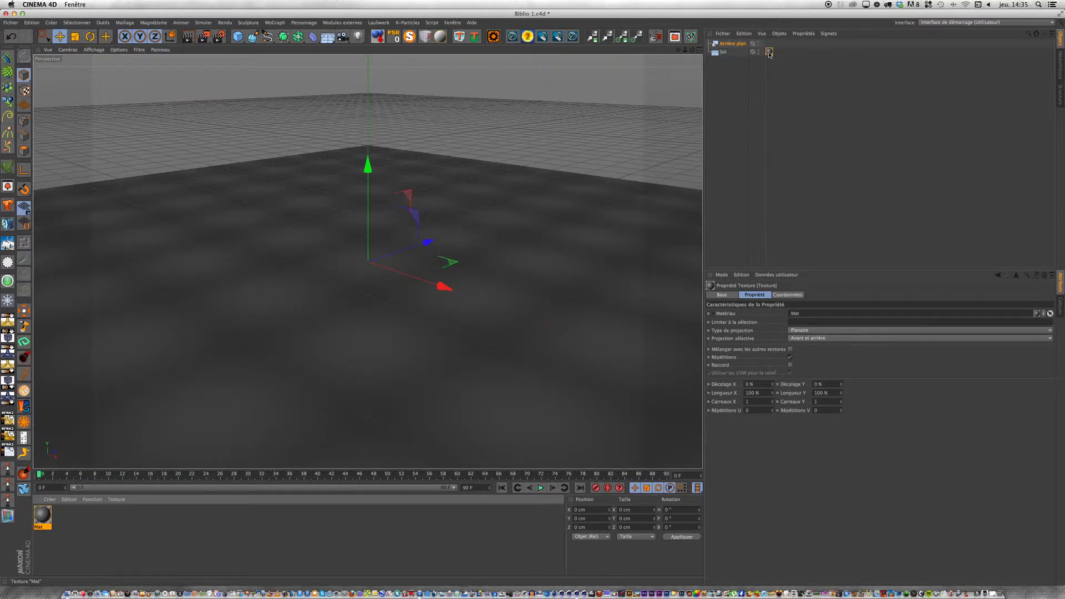
{"action": "left_click", "coordinate": [838, 330]}
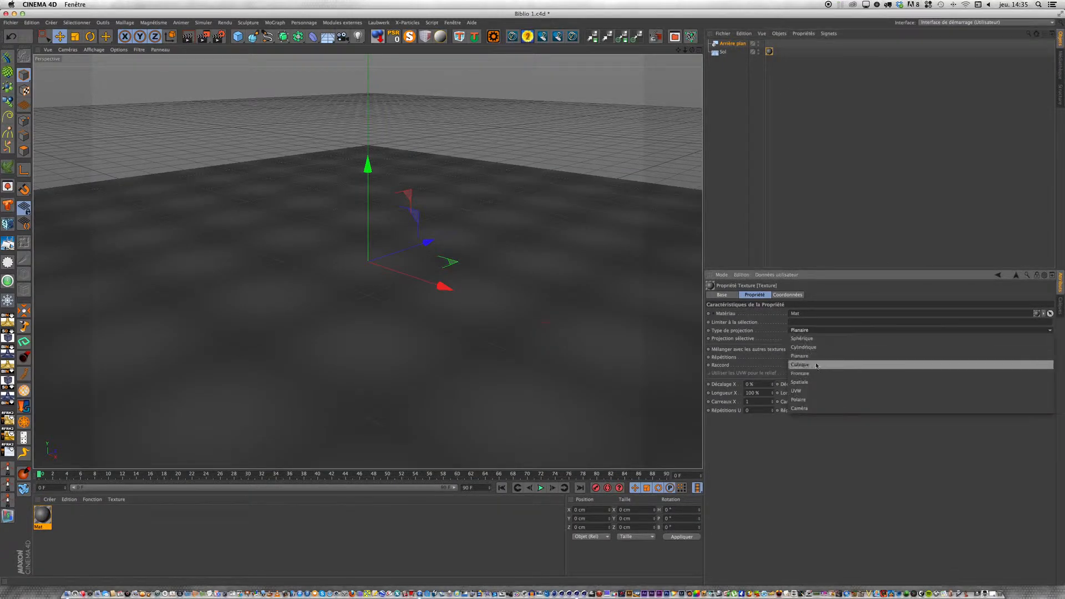
{"action": "left_click", "coordinate": [815, 373]}
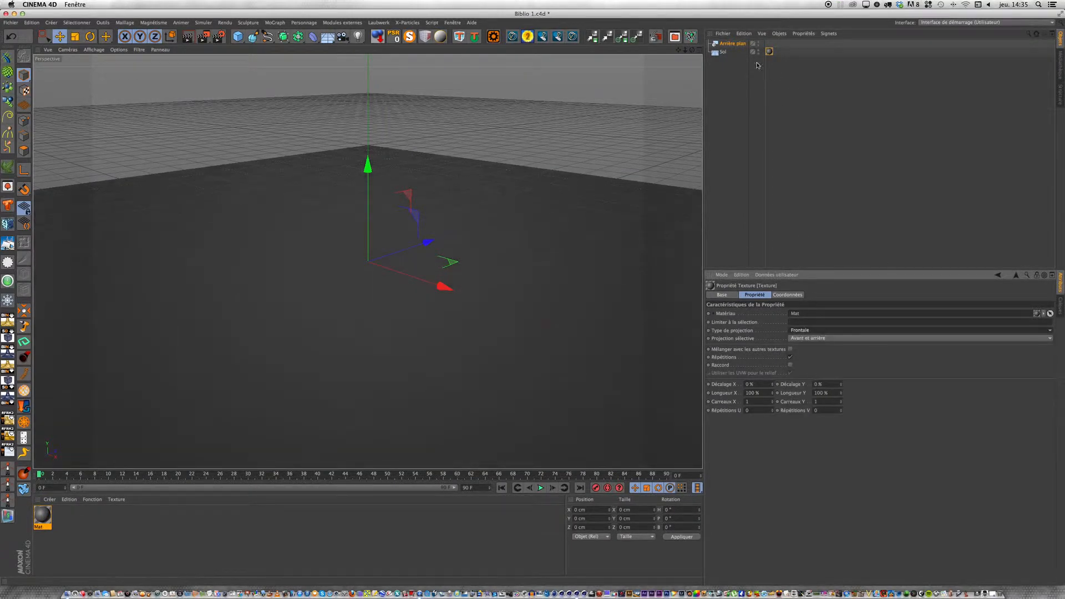
- Copy the floor's texture tag onto the Arrière plan object
{"action": "left_click", "coordinate": [770, 52]}
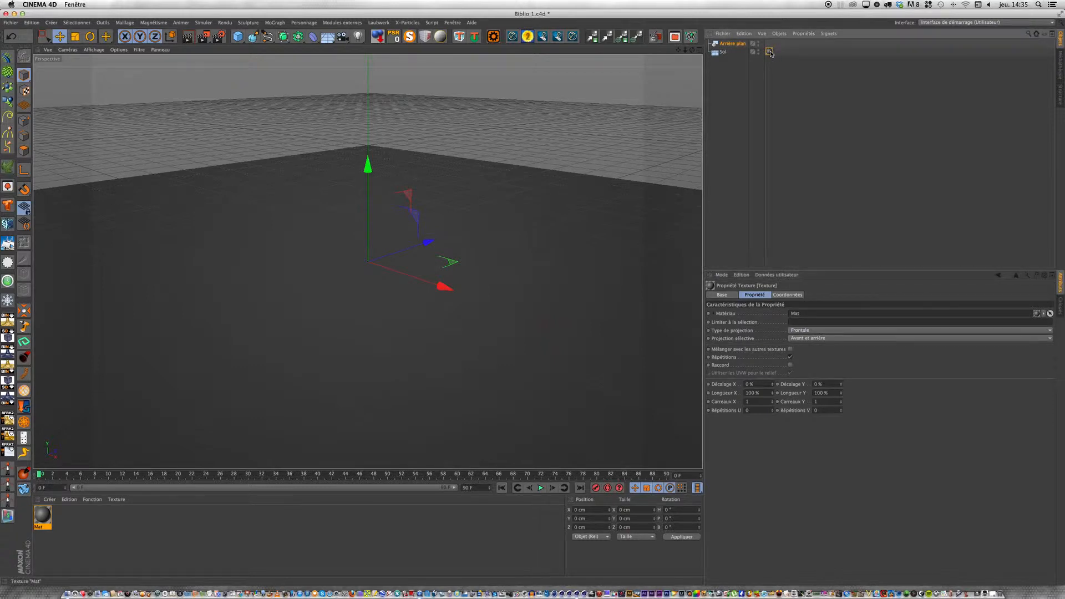
{"action": "left_click_drag", "start_coordinate": [770, 53], "coordinate": [772, 45], "text": "ctrl"}
{"action": "left_click", "coordinate": [769, 45]}
{"action": "left_click", "coordinate": [735, 56]}
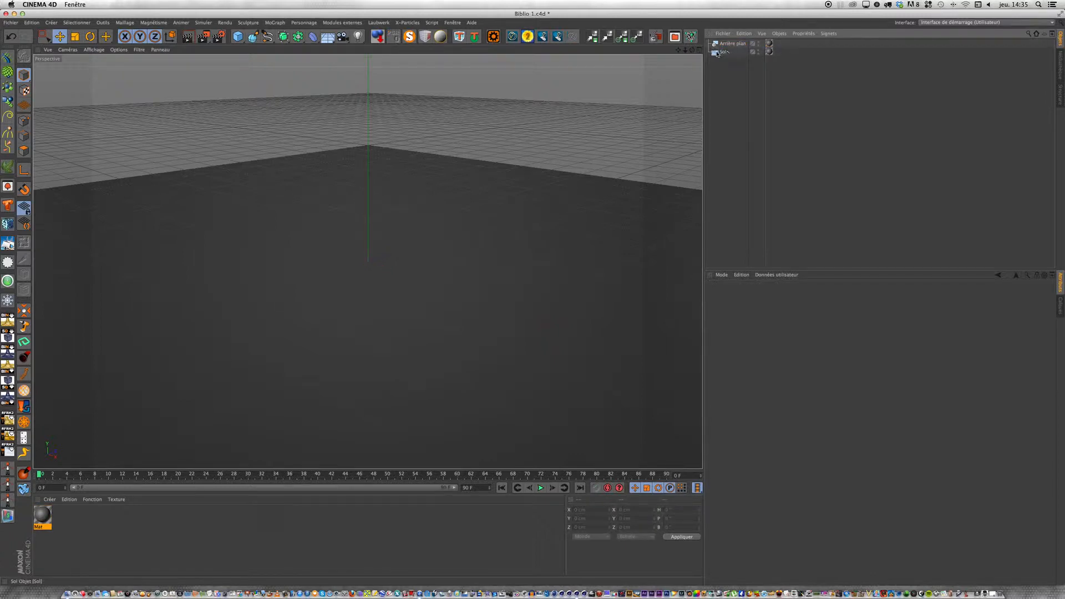
- Add a Rendu tag to the Sol object and enable Composition avec le fond
{"action": "left_click", "coordinate": [717, 53]}
{"action": "left_click", "coordinate": [803, 35]}
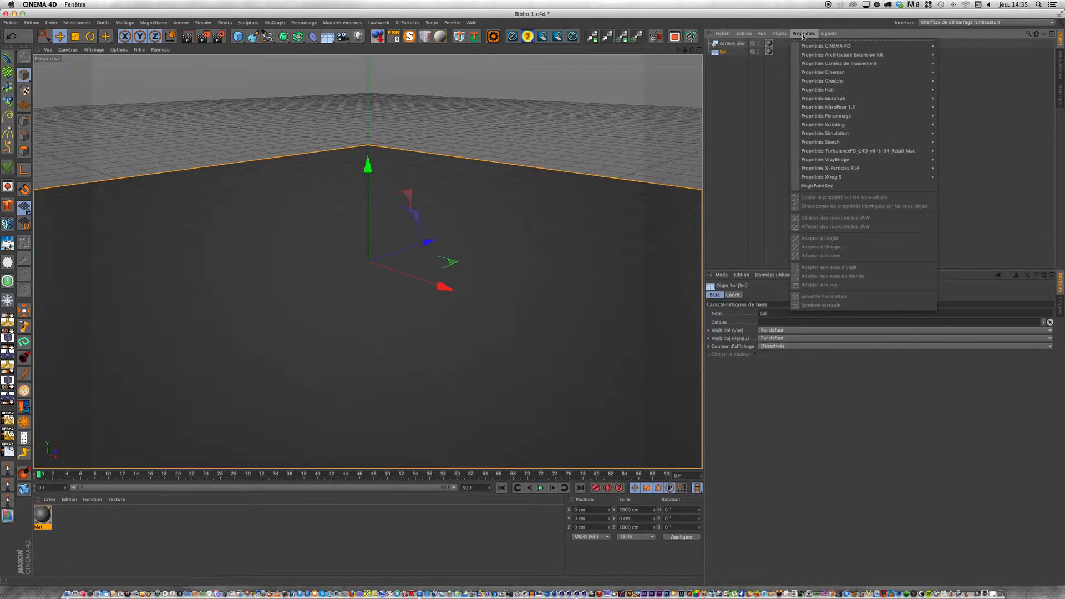
{"action": "mouse_move", "coordinate": [814, 47]}
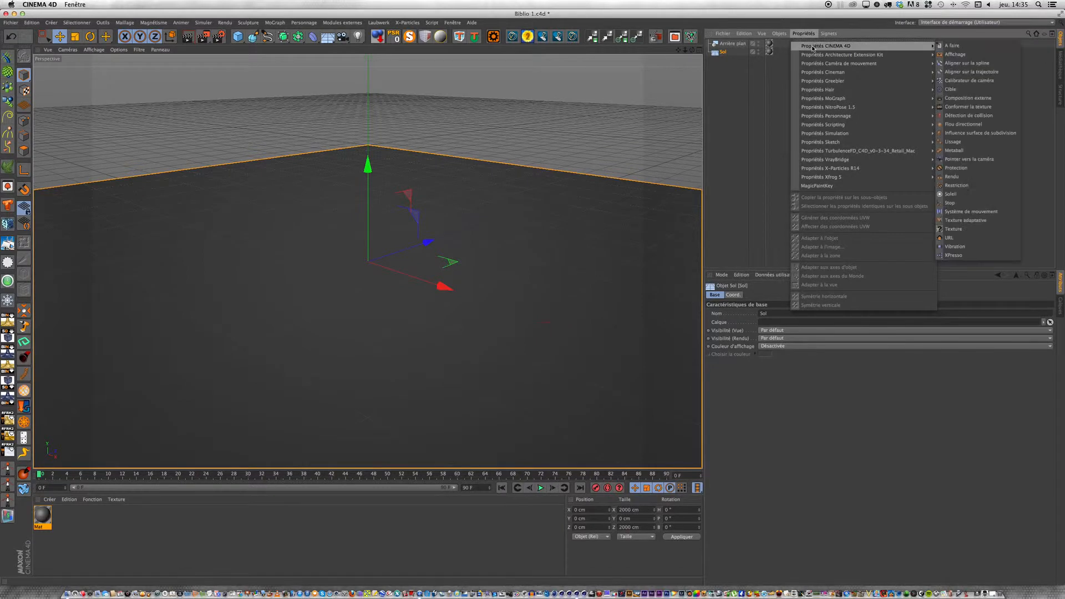
{"action": "left_click", "coordinate": [971, 176]}
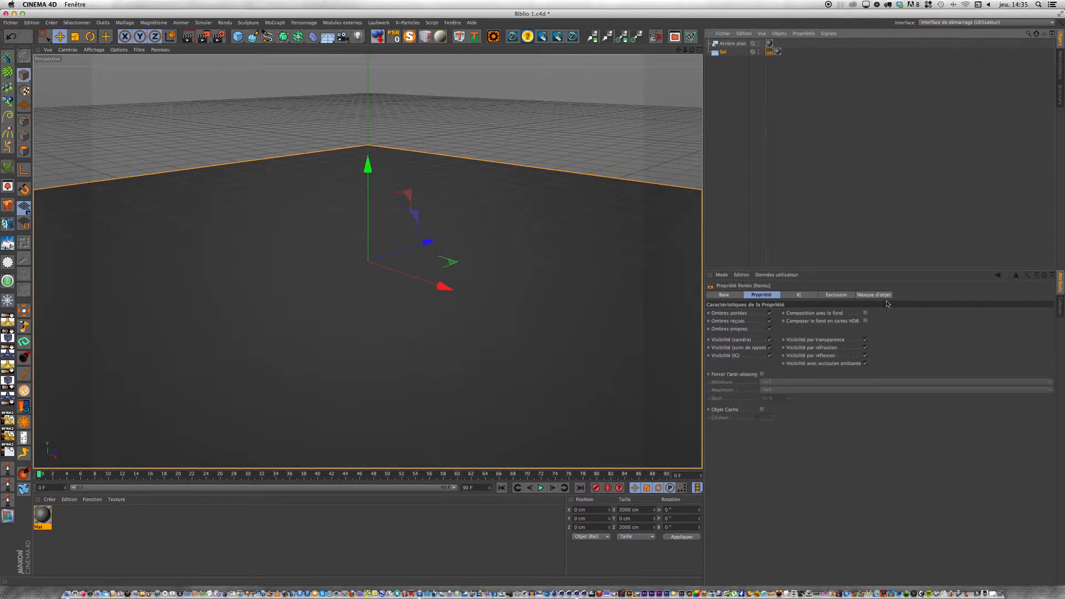
{"action": "left_click", "coordinate": [866, 312]}
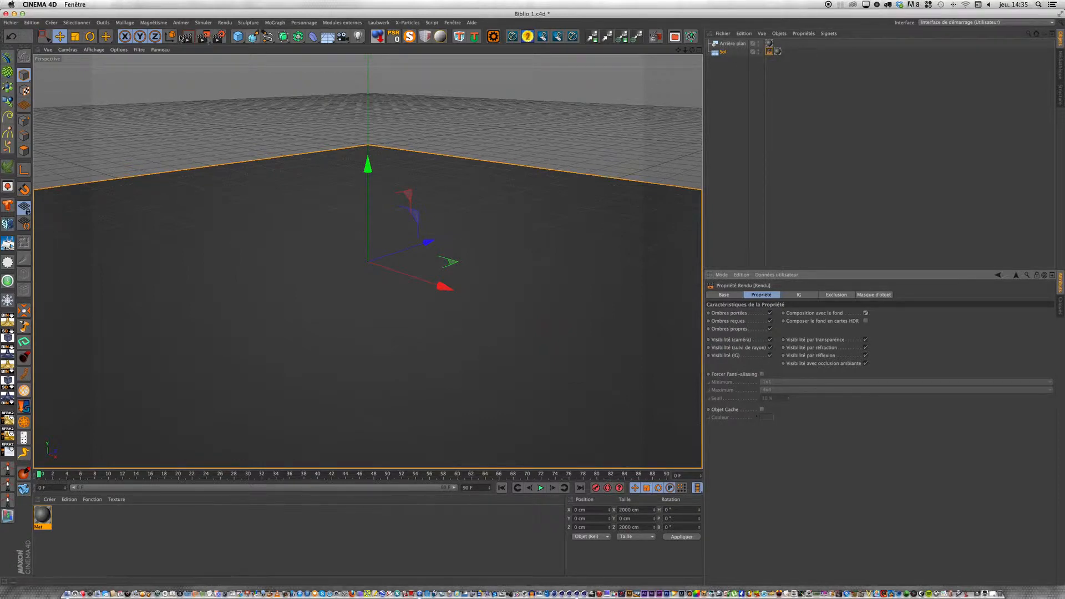
- Render the view to check how the floor blends with the background, and review the Mat material's gradient settings
{"action": "left_click", "coordinate": [189, 38]}
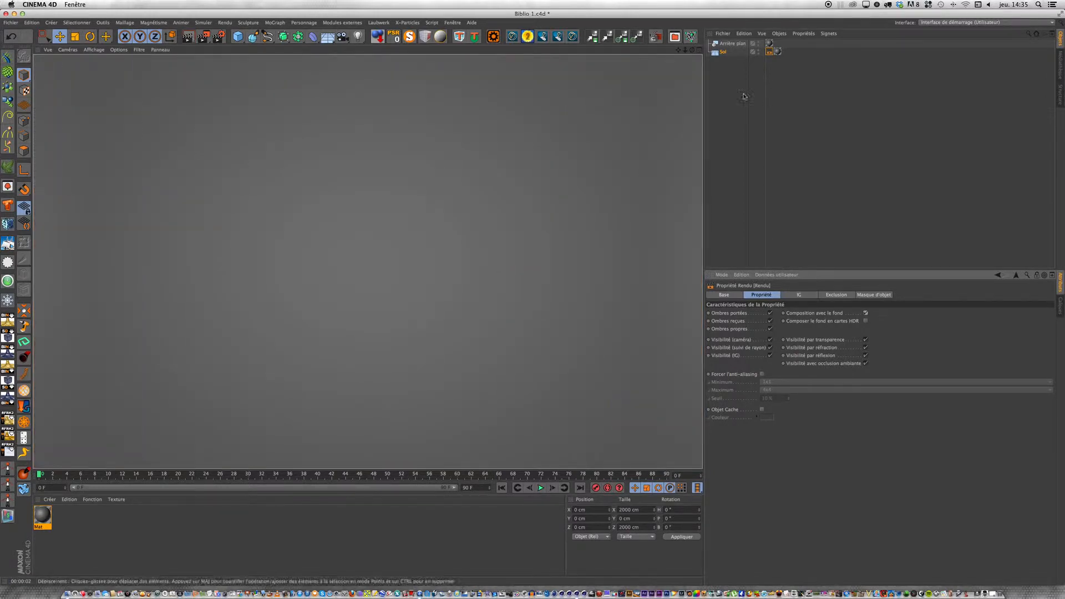
{"action": "left_click", "coordinate": [785, 105]}
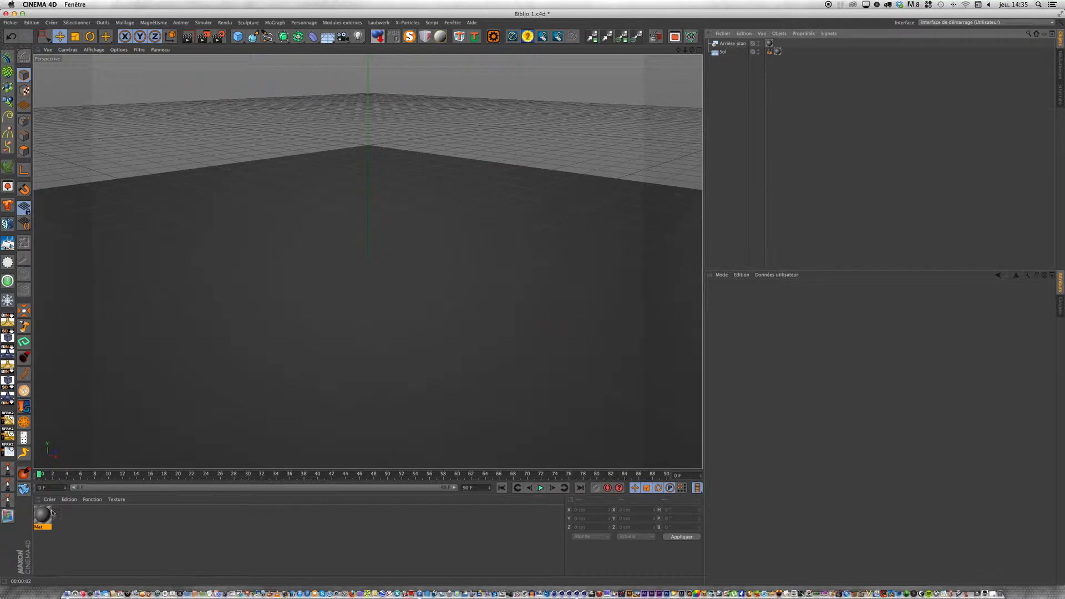
{"action": "double_click", "coordinate": [42, 515]}
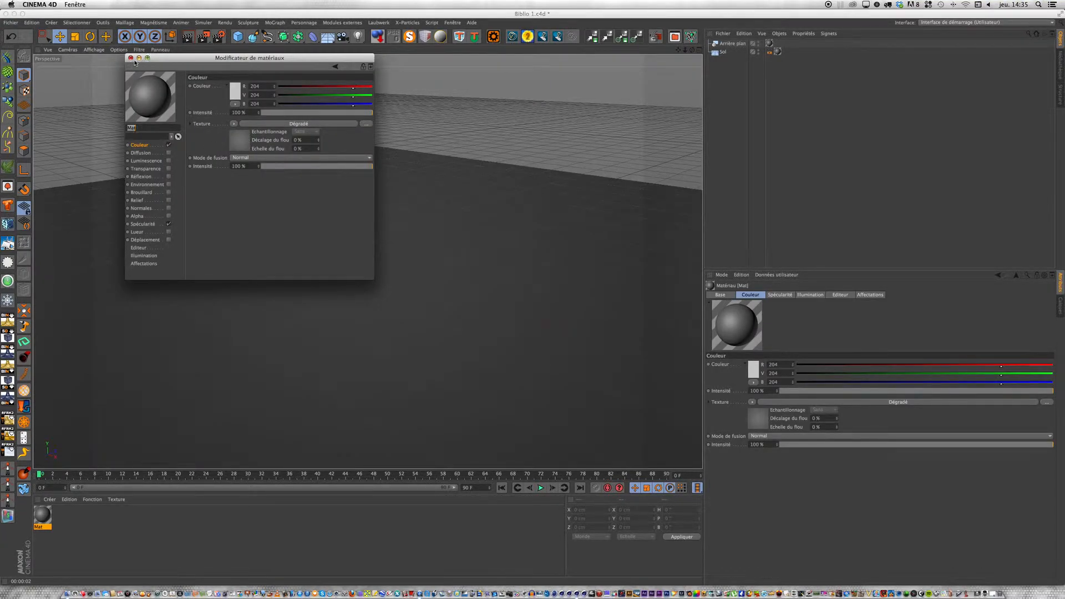
{"action": "left_click", "coordinate": [240, 139]}
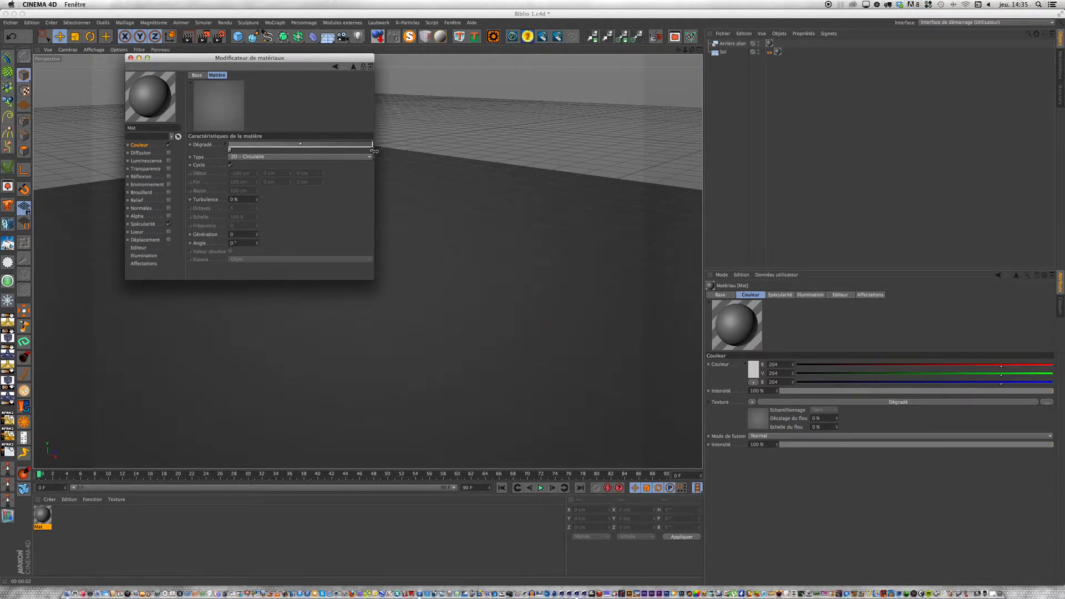
{"action": "left_click", "coordinate": [130, 58]}
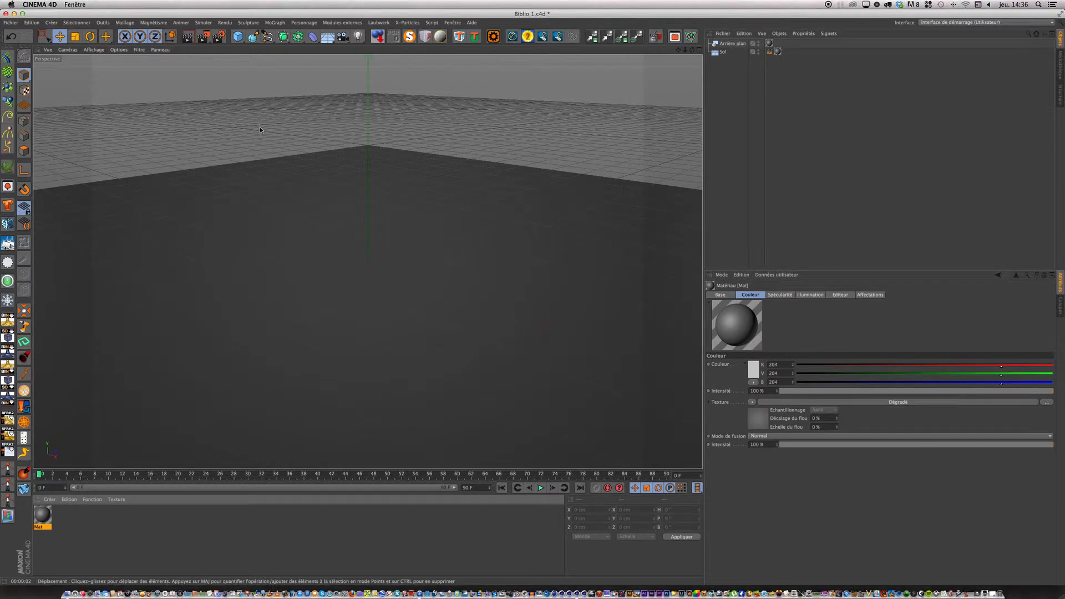
- Group the Arrière plan and Sol objects under a null object named scene
{"action": "left_click_drag", "start_coordinate": [720, 81], "coordinate": [719, 38]}
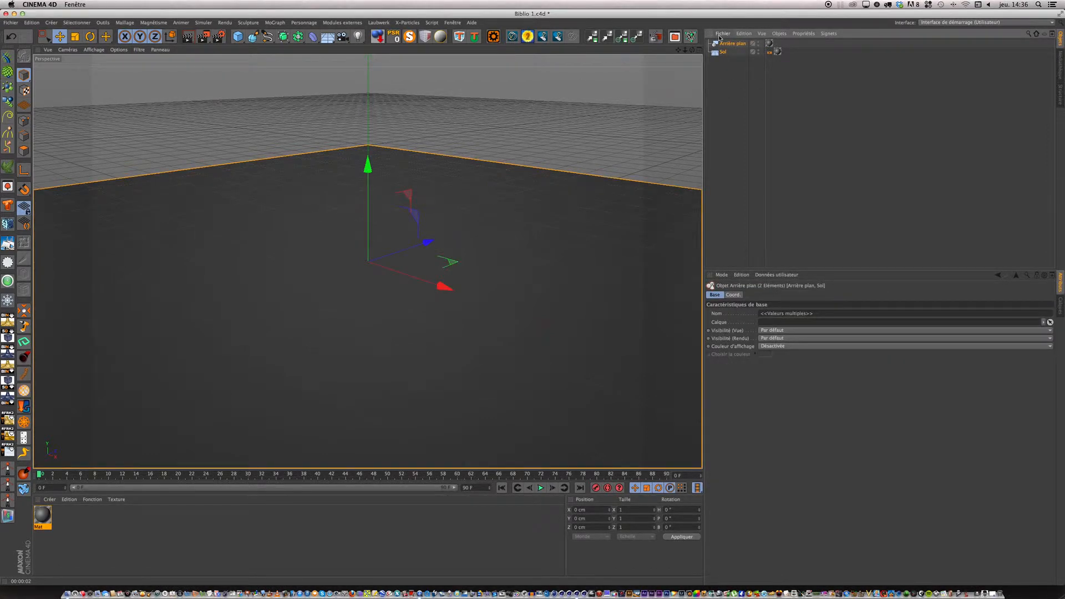
{"action": "key", "text": "alt+g"}
{"action": "double_click", "coordinate": [725, 44]}
{"action": "type", "text": "scene"}
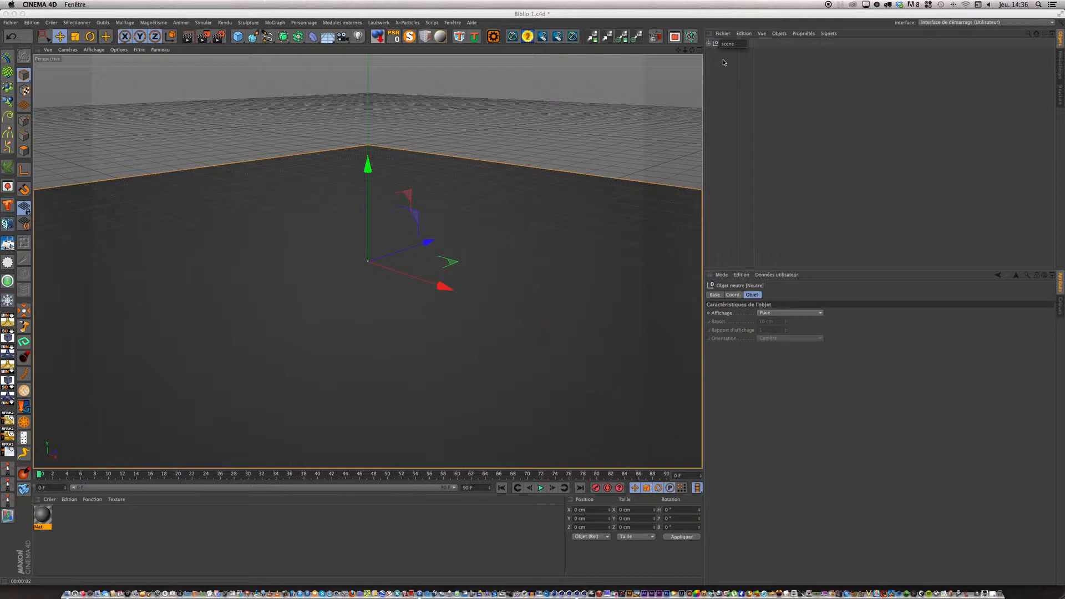
{"action": "key", "text": "Return"}
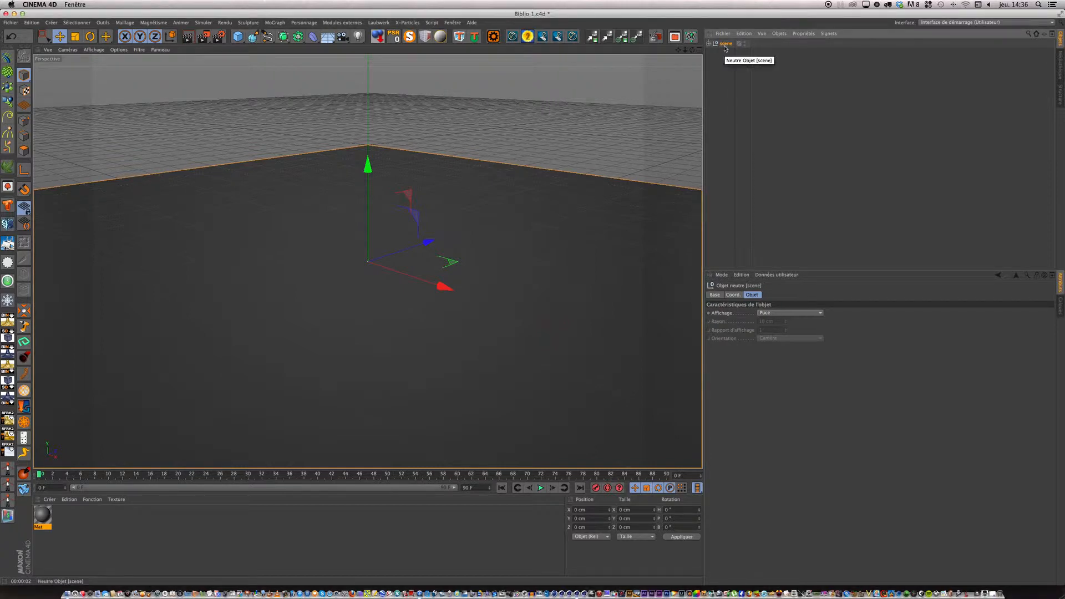
- Rename the group's null object as scene biblio 1
{"action": "double_click", "coordinate": [725, 44]}
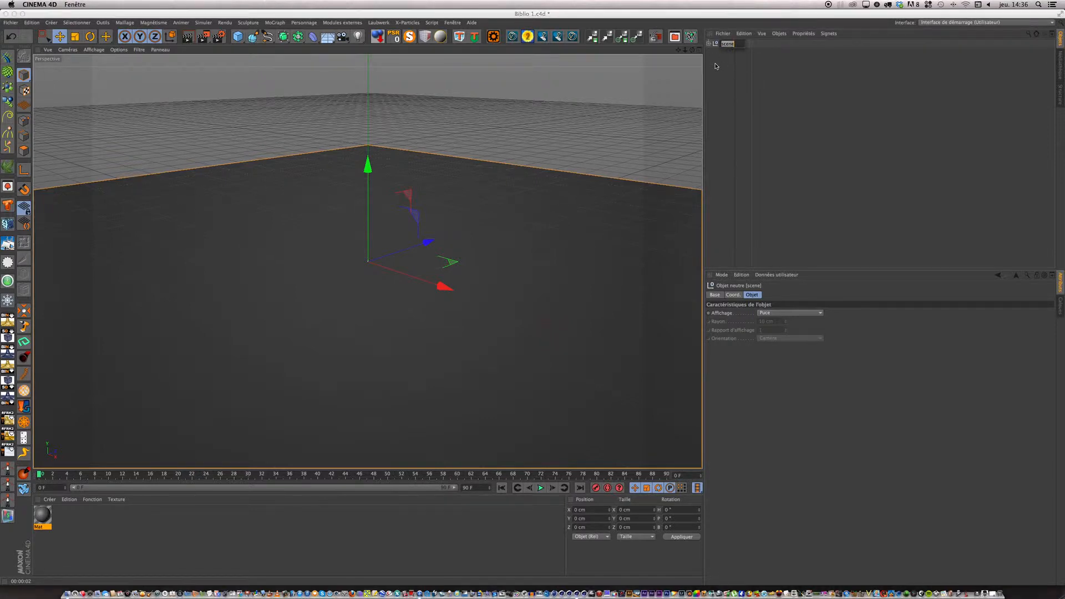
{"action": "key", "text": "BackSpace"}
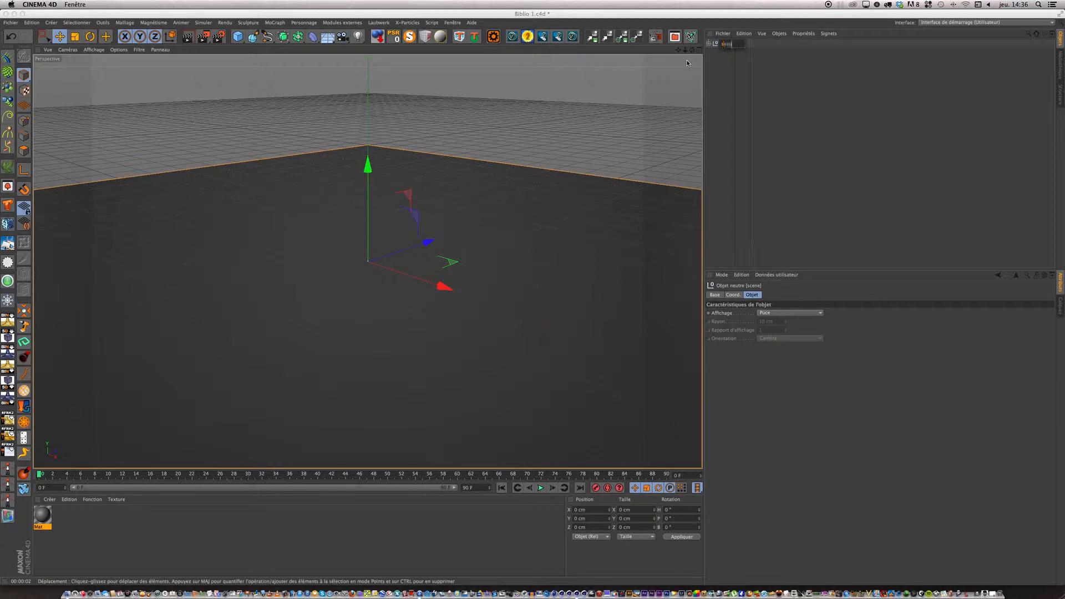
{"action": "type", "text": "scene bibli"}
{"action": "type", "text": "o 1"}
{"action": "left_click", "coordinate": [713, 71]}
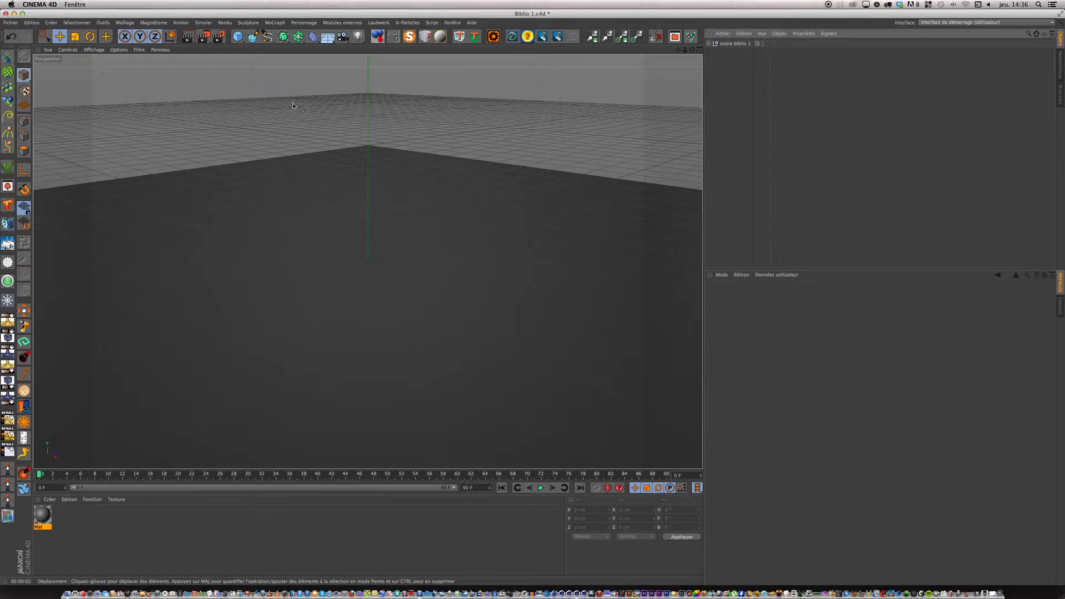
- Add a cube to the scene and place it resting on the floor
{"action": "left_click_drag", "start_coordinate": [238, 36], "coordinate": [334, 50]}
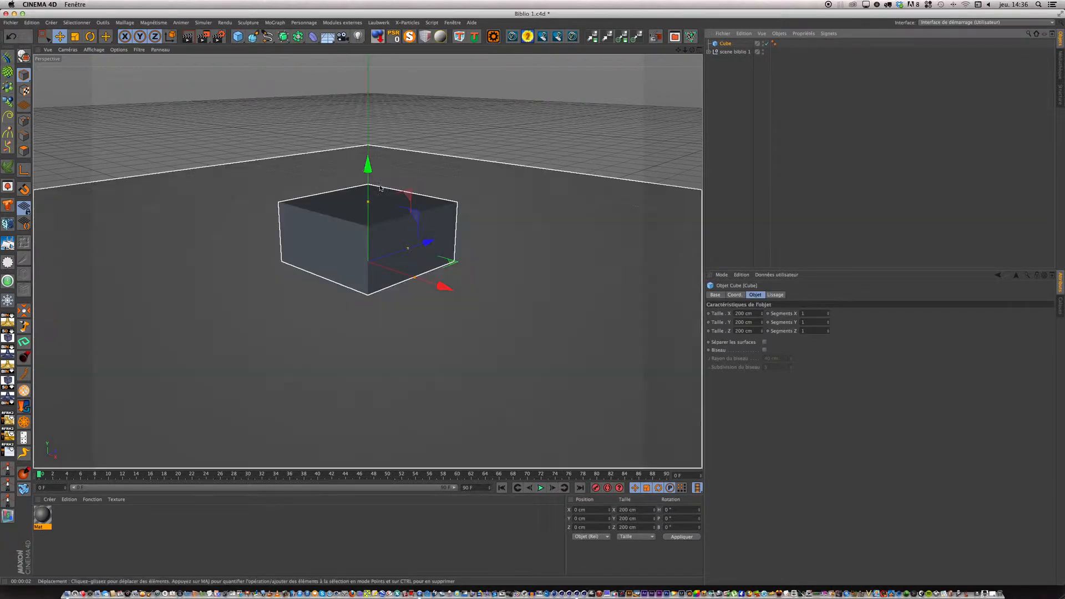
{"action": "left_click_drag", "start_coordinate": [367, 166], "coordinate": [367, 93]}
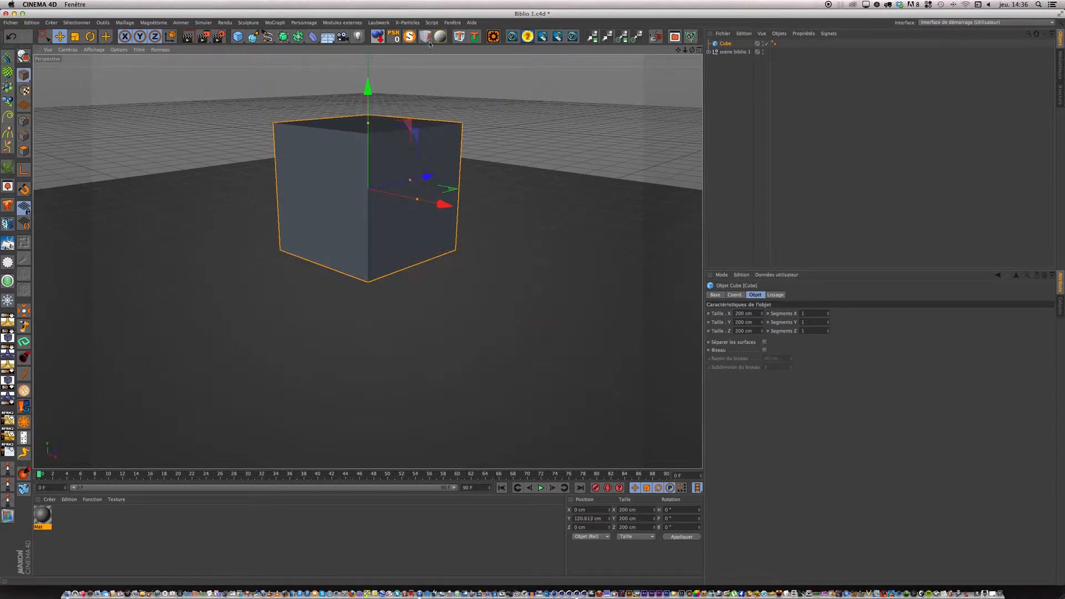
{"action": "left_click", "coordinate": [377, 36]}
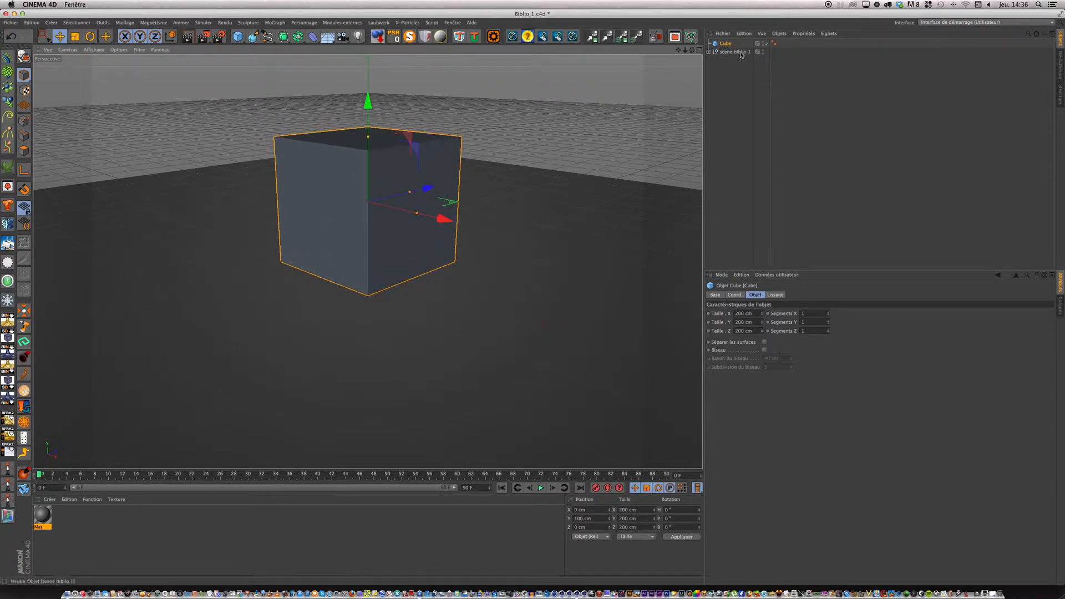
- Rename the cube as voiture 1
{"action": "left_click", "coordinate": [723, 44]}
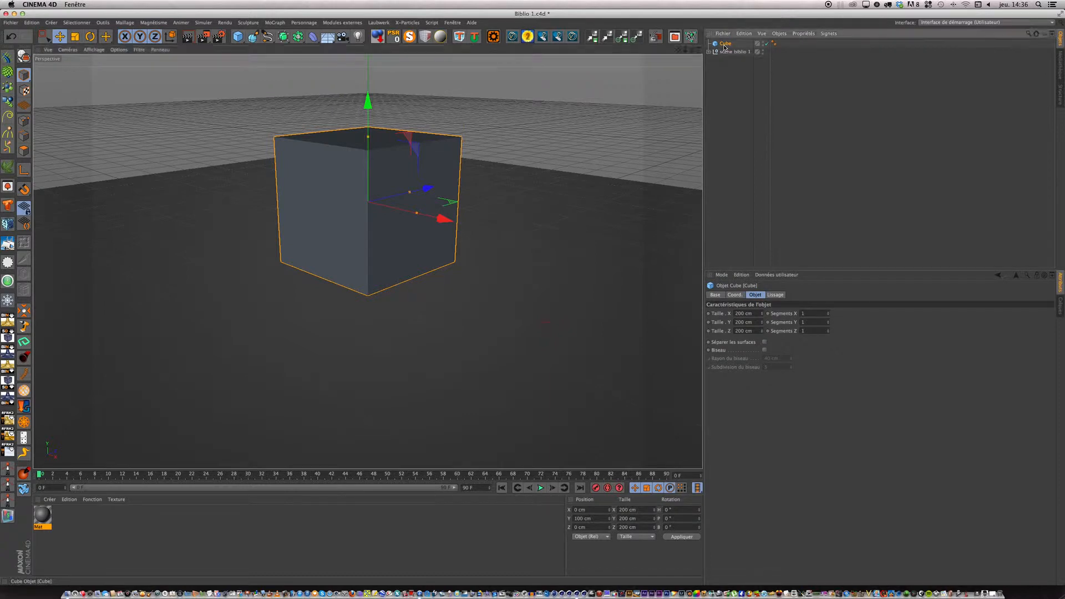
{"action": "double_click", "coordinate": [723, 44]}
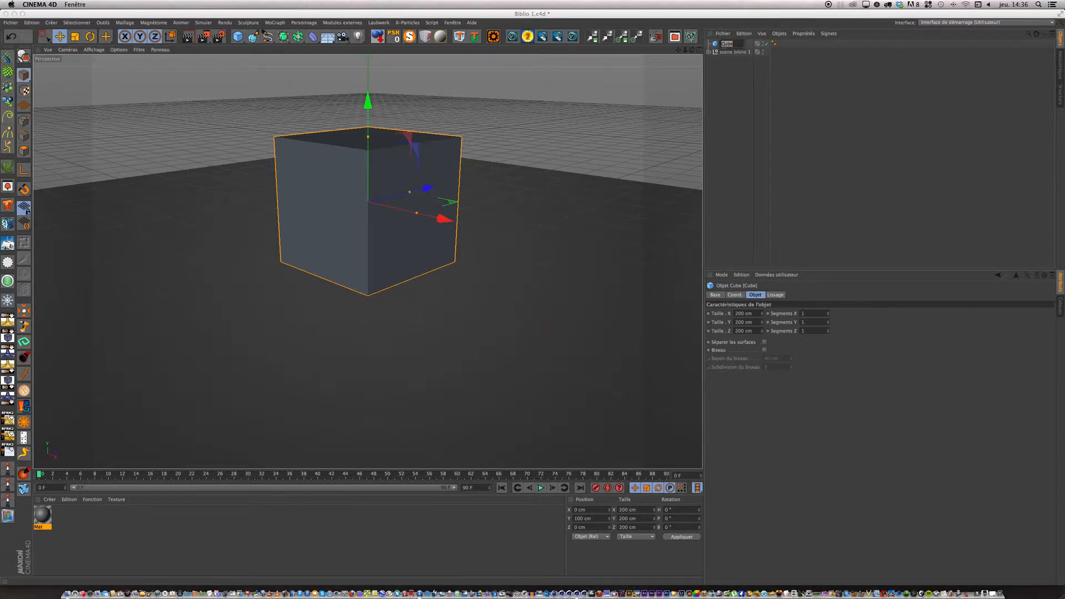
{"action": "type", "text": "s"}
{"action": "left_click", "coordinate": [724, 114]}
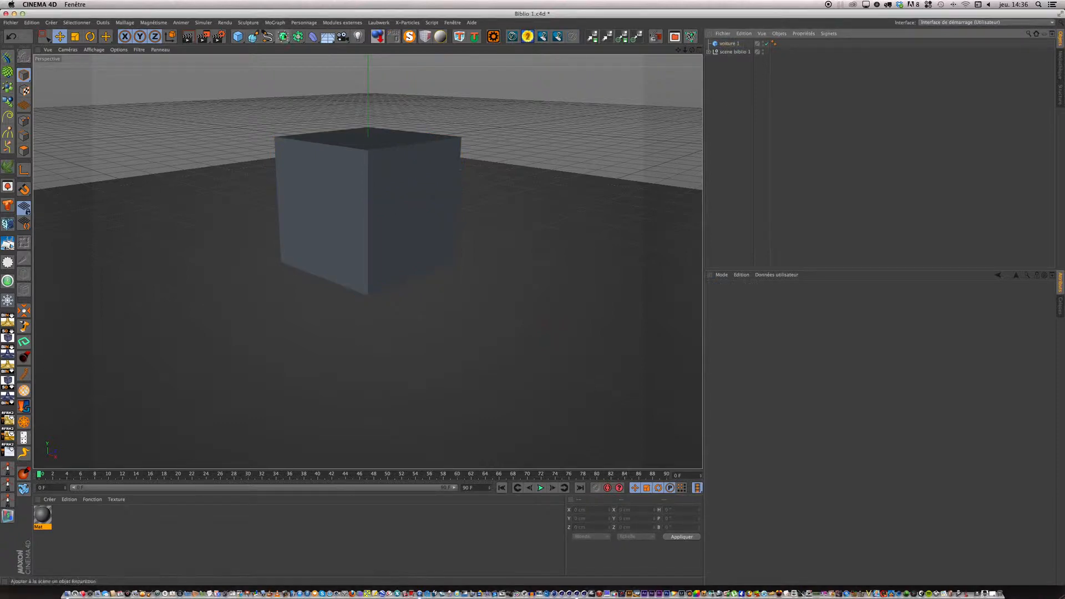
- Add a sphere resting on the floor and move it beside the cube, to about 277 cm along X
{"action": "left_click_drag", "start_coordinate": [238, 37], "coordinate": [450, 63]}
{"action": "left_click", "coordinate": [379, 35]}
{"action": "left_click_drag", "start_coordinate": [442, 219], "coordinate": [616, 260]}
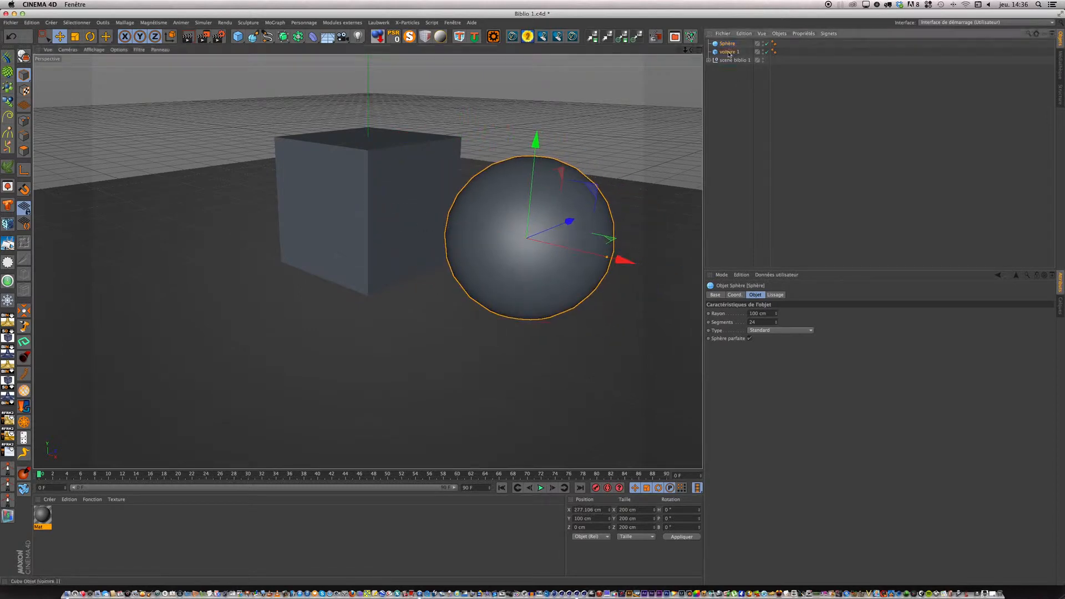
- Rename the sphere as voiture 2, reusing the name text copied from voiture 1
{"action": "left_click", "coordinate": [729, 52]}
{"action": "double_click", "coordinate": [729, 53]}
{"action": "key", "text": "super+c"}
{"action": "double_click", "coordinate": [728, 43]}
{"action": "key", "text": "super+v"}
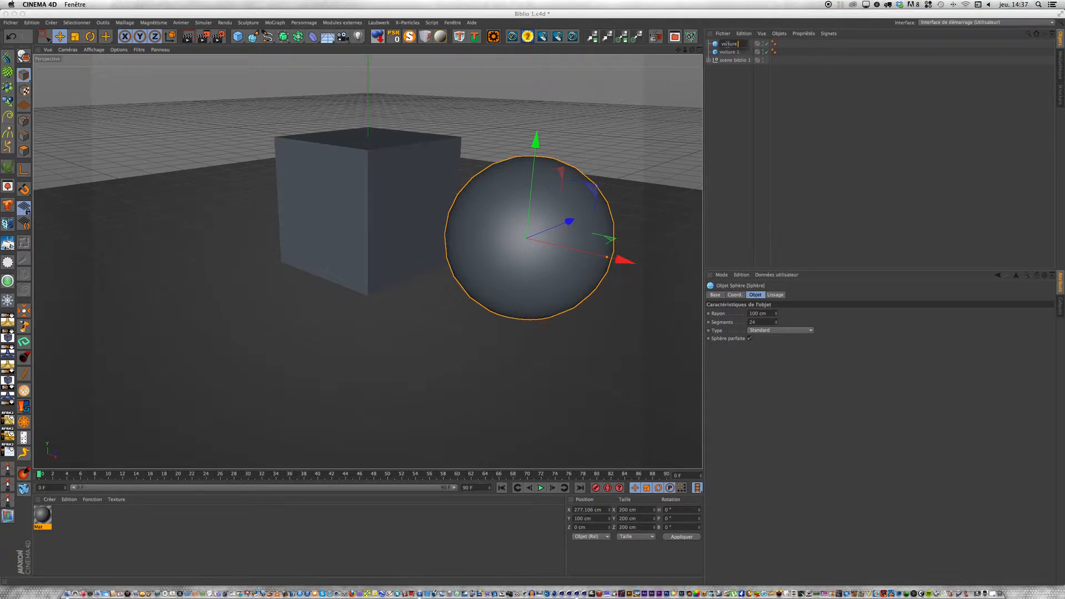
{"action": "type", "text": "2"}
{"action": "left_click", "coordinate": [714, 104]}
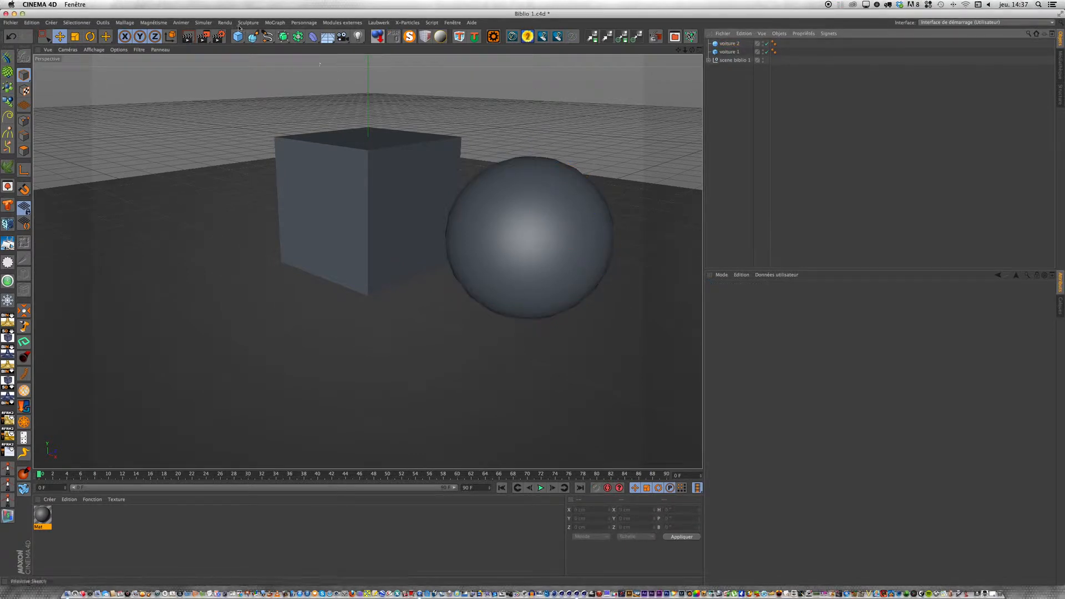
- Add a cone to the scene and rename it as voiture 3
{"action": "left_click_drag", "start_coordinate": [237, 37], "coordinate": [411, 45]}
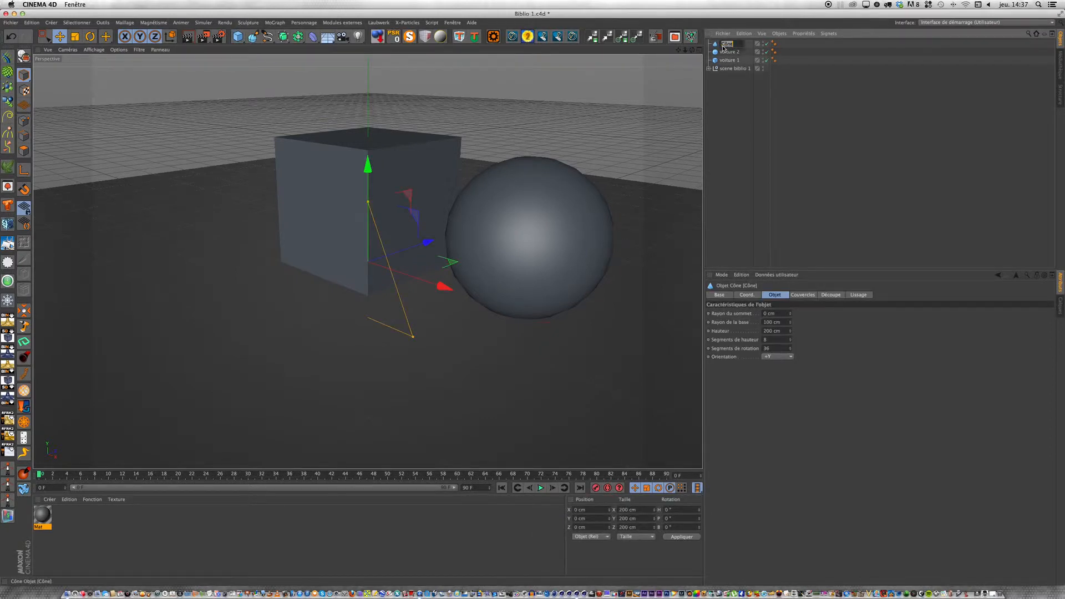
{"action": "double_click", "coordinate": [723, 44]}
{"action": "key", "text": "super+v"}
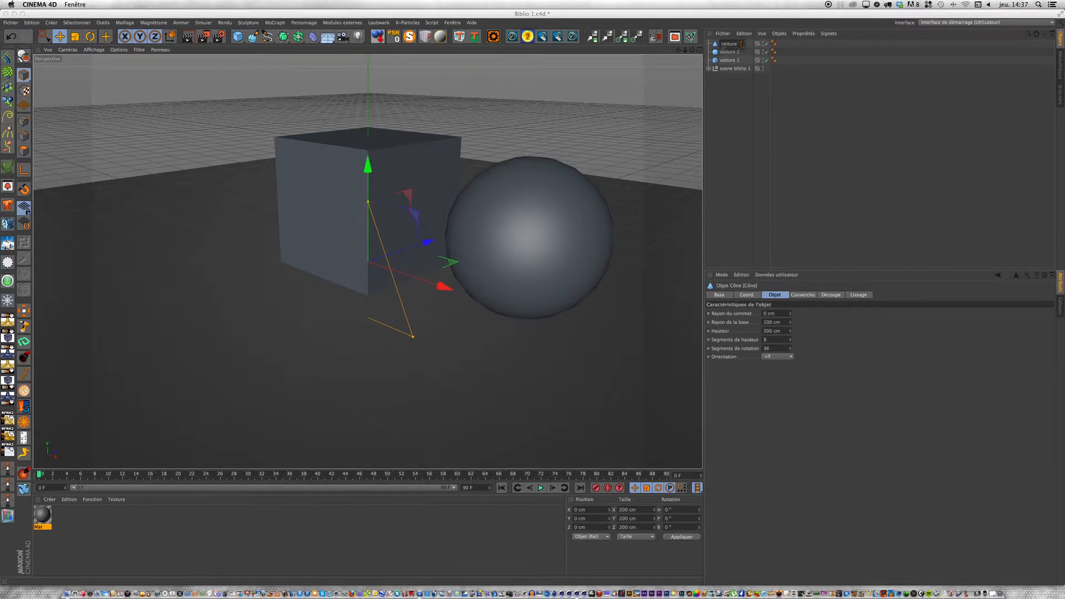
{"action": "left_click", "coordinate": [732, 98]}
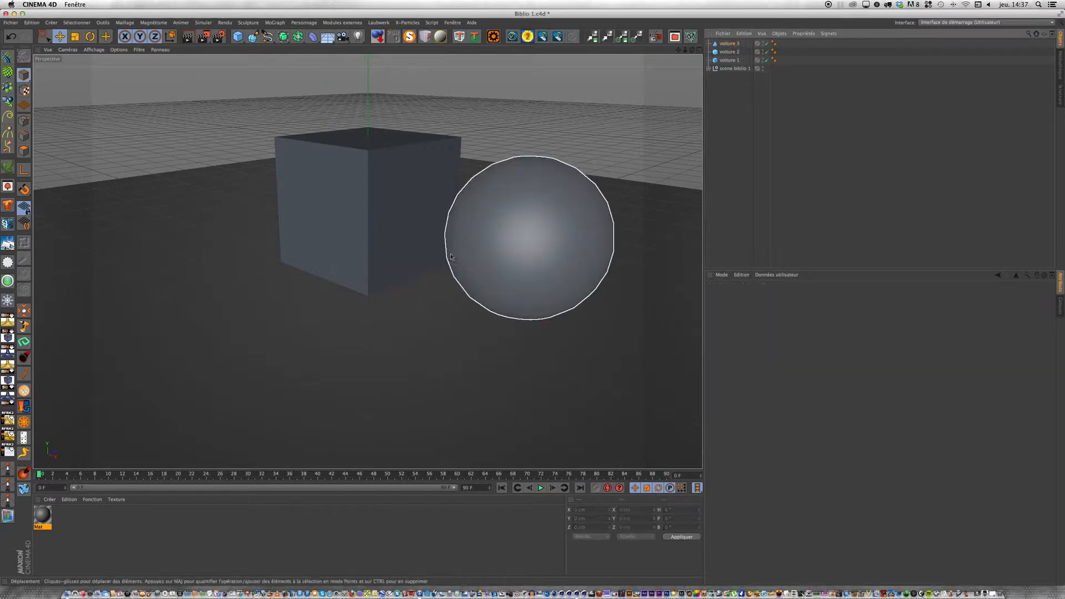
- Move the voiture 3 cone to the free side of the cube, to about -387 cm along X
{"action": "left_click", "coordinate": [729, 43]}
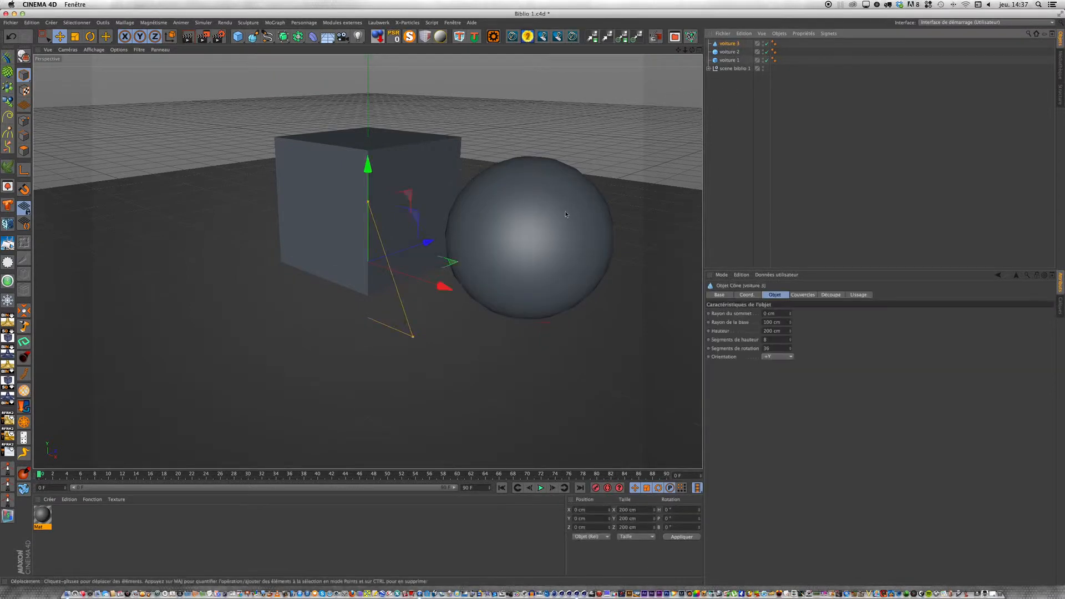
{"action": "left_click_drag", "start_coordinate": [442, 293], "coordinate": [295, 217]}
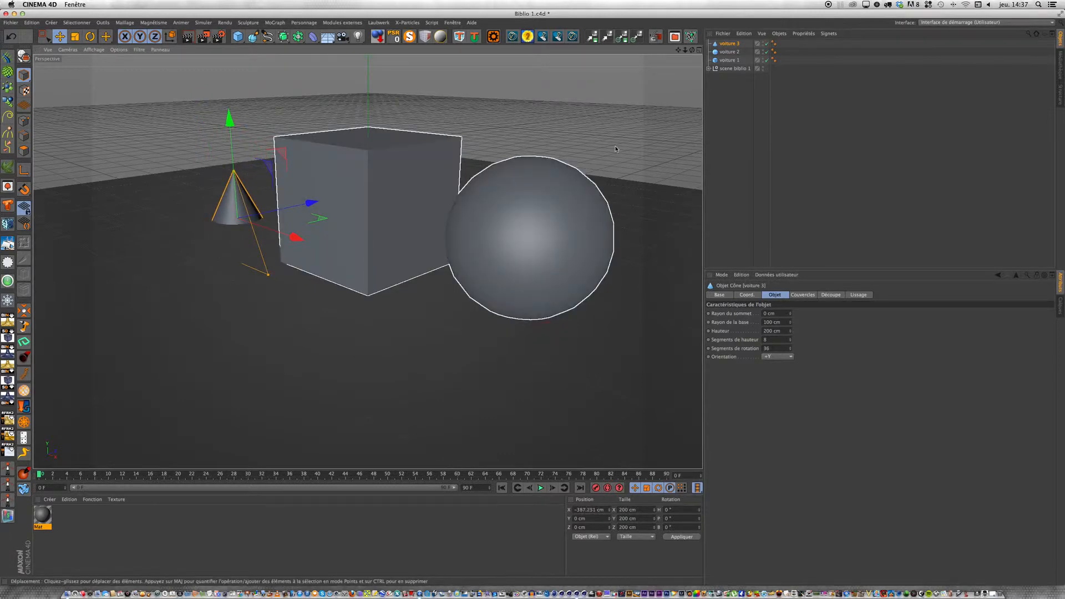
{"action": "left_click_drag", "start_coordinate": [692, 50], "coordinate": [738, 51]}
{"action": "left_click_drag", "start_coordinate": [367, 261], "coordinate": [368, 259]}
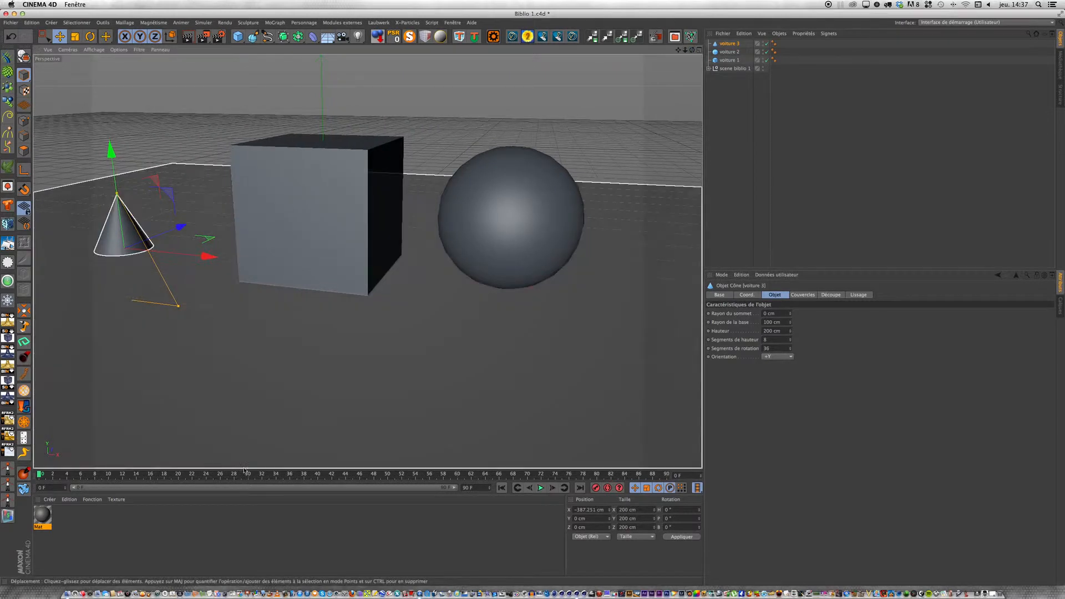
{"action": "left_click_drag", "start_coordinate": [678, 50], "coordinate": [743, 87]}
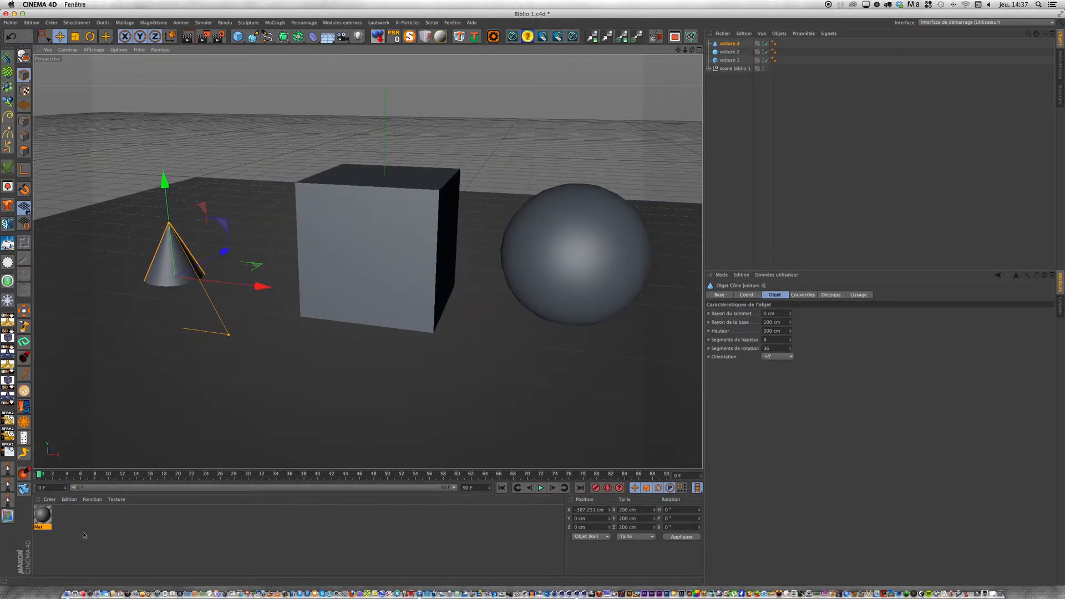
- Create a new default light grey material and apply it to the cone, the cube and the sphere
{"action": "double_click", "coordinate": [118, 515]}
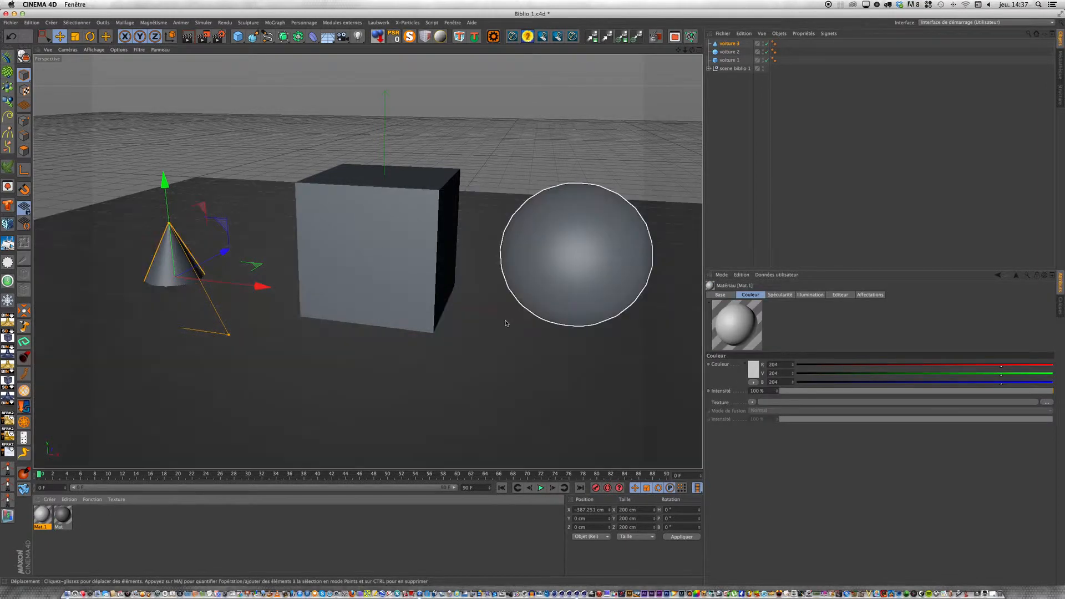
{"action": "left_click_drag", "start_coordinate": [43, 517], "coordinate": [172, 266]}
{"action": "left_click_drag", "start_coordinate": [47, 513], "coordinate": [375, 171]}
{"action": "left_click_drag", "start_coordinate": [48, 507], "coordinate": [517, 277]}
- Render the current view and add the Occlusion ambiante effect in the render settings
{"action": "left_click", "coordinate": [189, 38]}
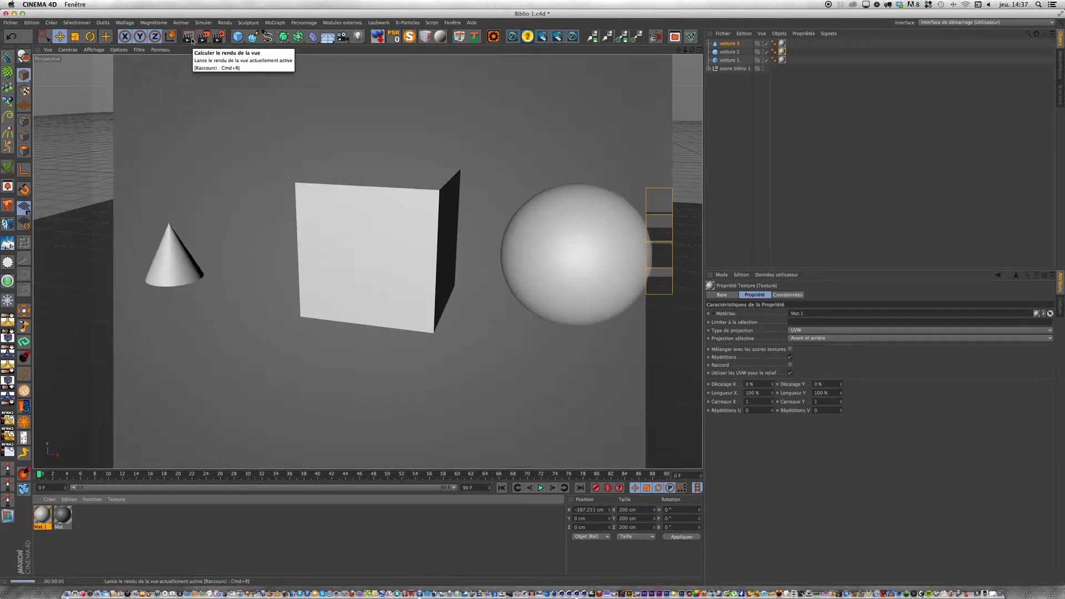
{"action": "left_click", "coordinate": [219, 37]}
{"action": "left_click", "coordinate": [715, 292]}
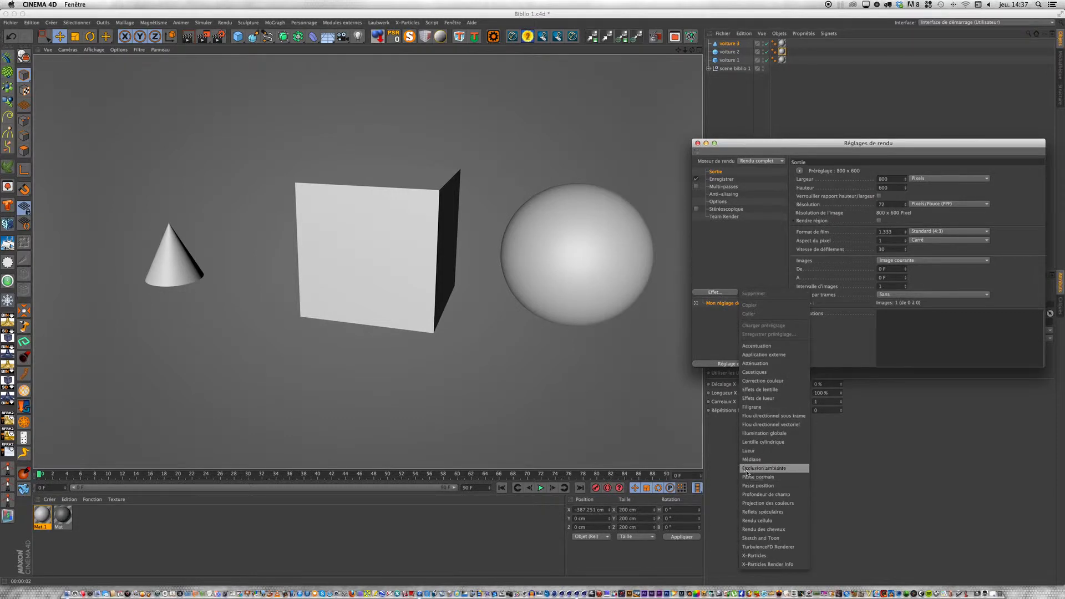
{"action": "left_click", "coordinate": [763, 469]}
{"action": "left_click", "coordinate": [698, 144]}
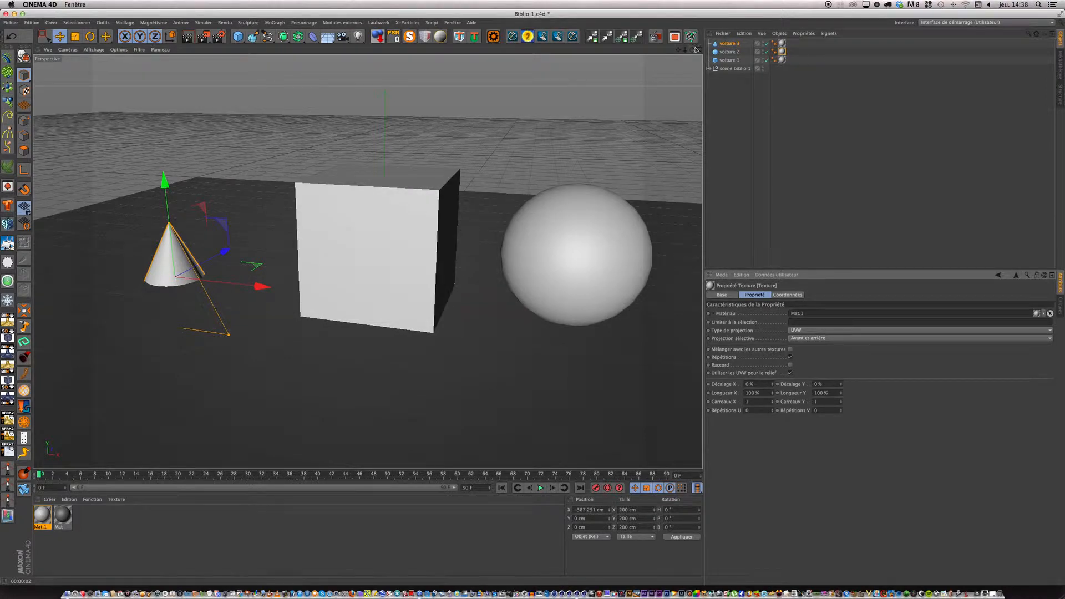
- Select the voiture 1 cube and copy it to the clipboard
{"action": "left_click_drag", "start_coordinate": [692, 51], "coordinate": [692, 38]}
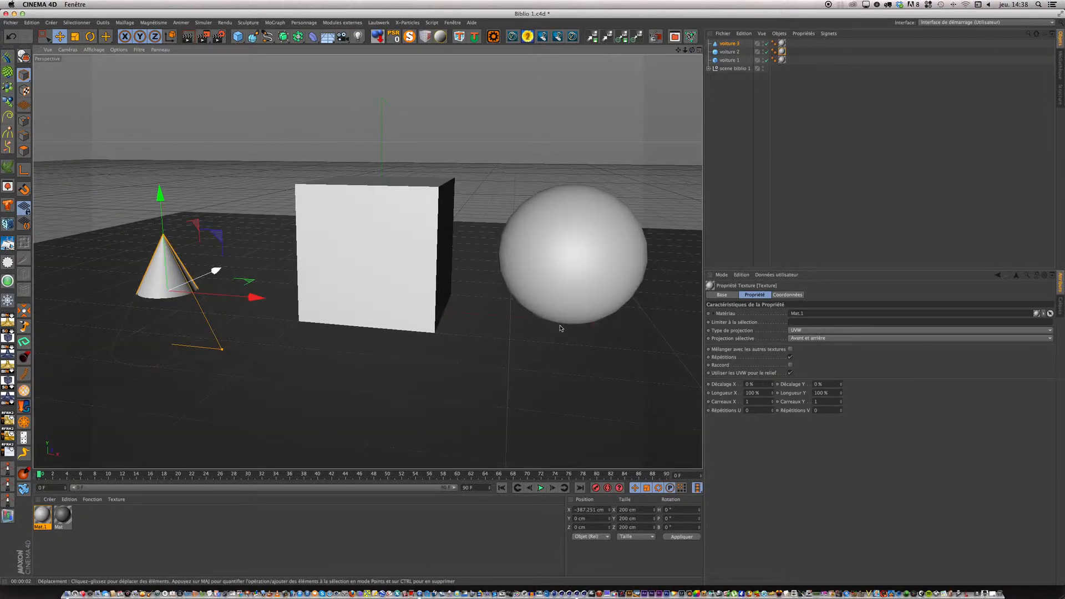
{"action": "left_click", "coordinate": [721, 96]}
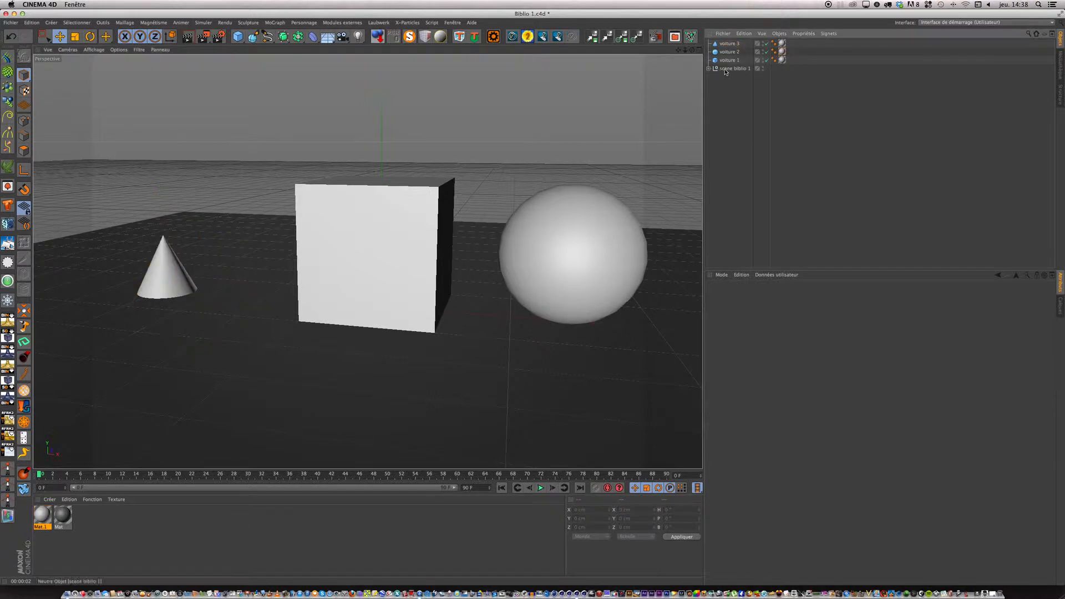
{"action": "left_click", "coordinate": [729, 60]}
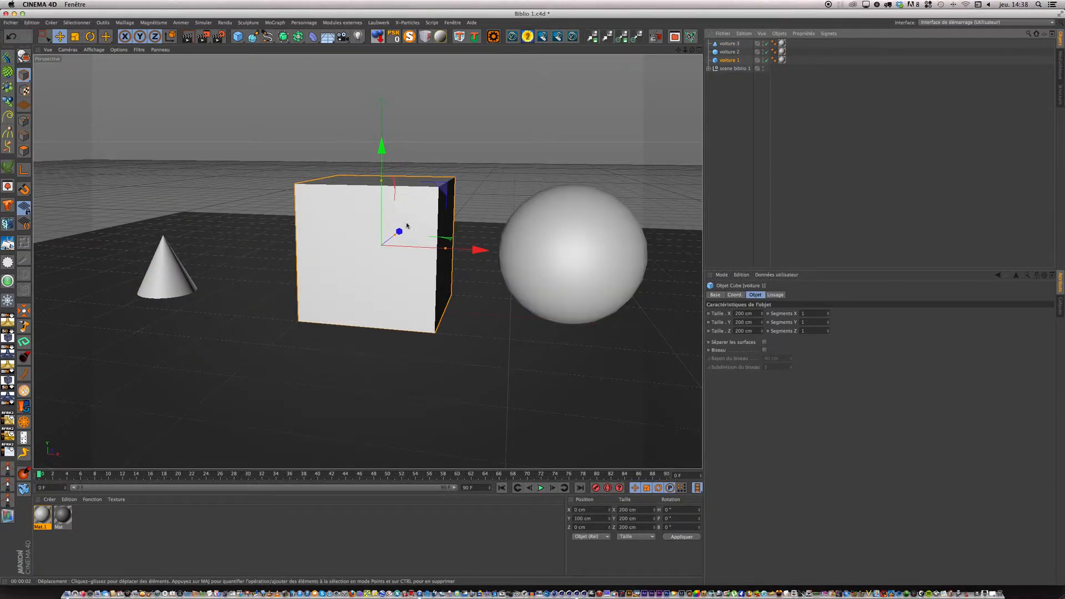
{"action": "left_click", "coordinate": [744, 33]}
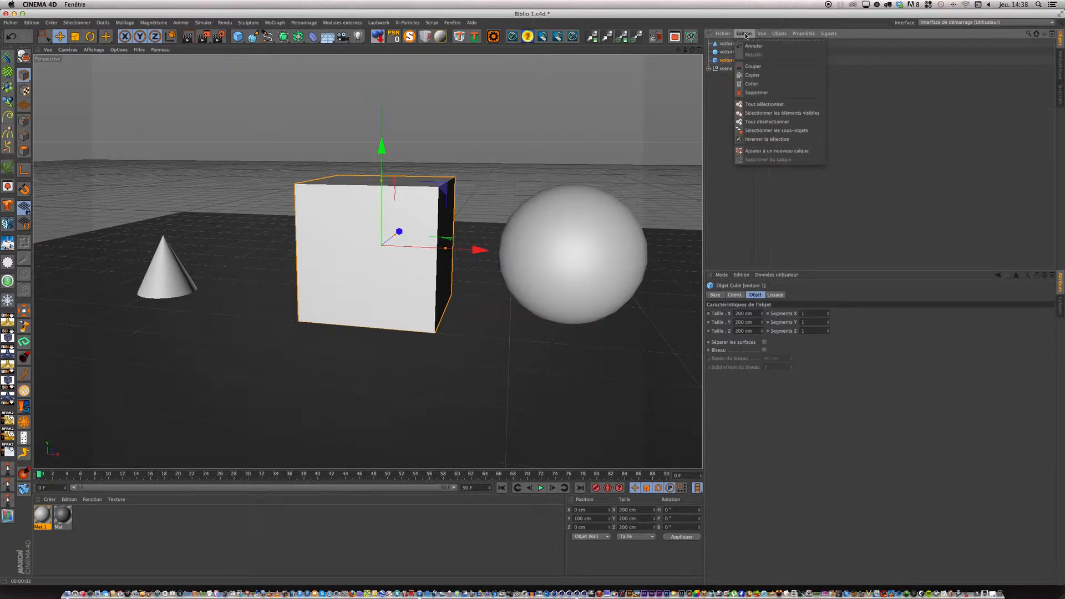
{"action": "left_click", "coordinate": [757, 81]}
- Save the project as Biblio 1.c4d on the Desktop with the Rouge tag, replacing the existing file
{"action": "left_click", "coordinate": [11, 22]}
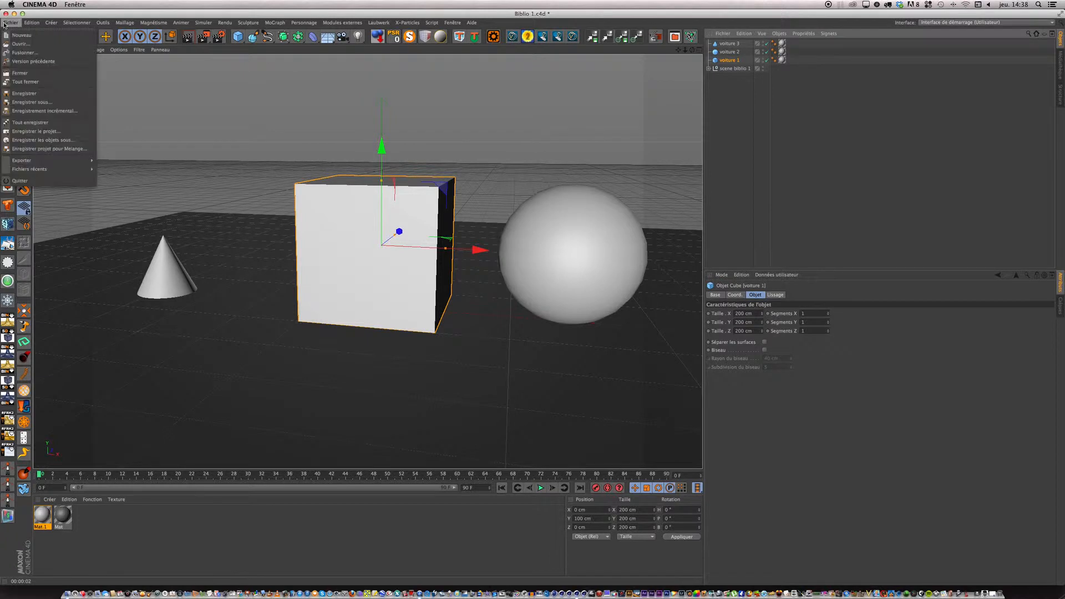
{"action": "left_click", "coordinate": [31, 103]}
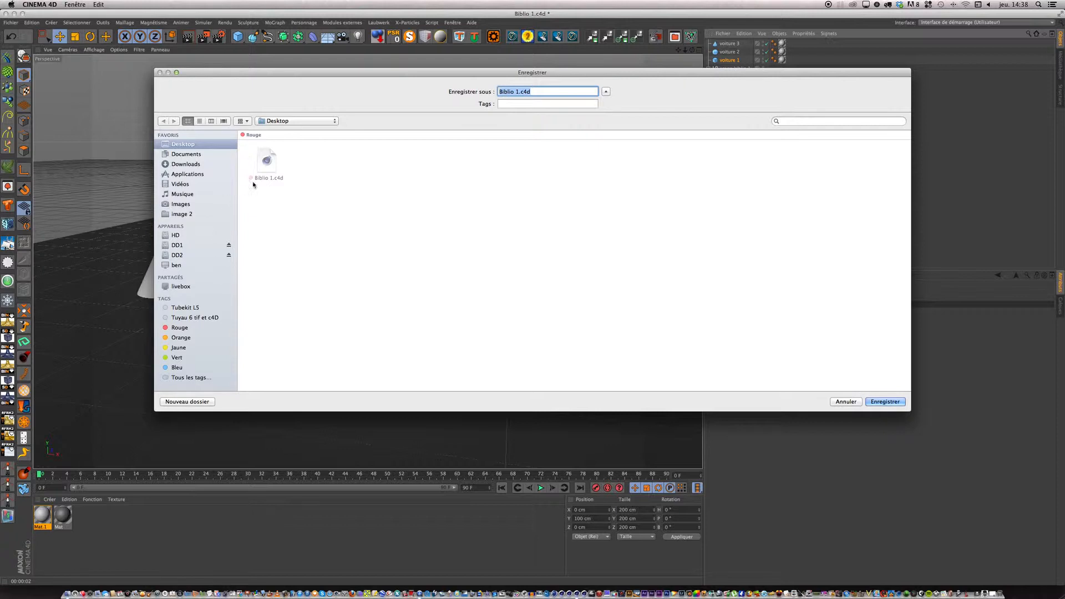
{"action": "left_click", "coordinate": [524, 103]}
{"action": "left_click", "coordinate": [518, 132]}
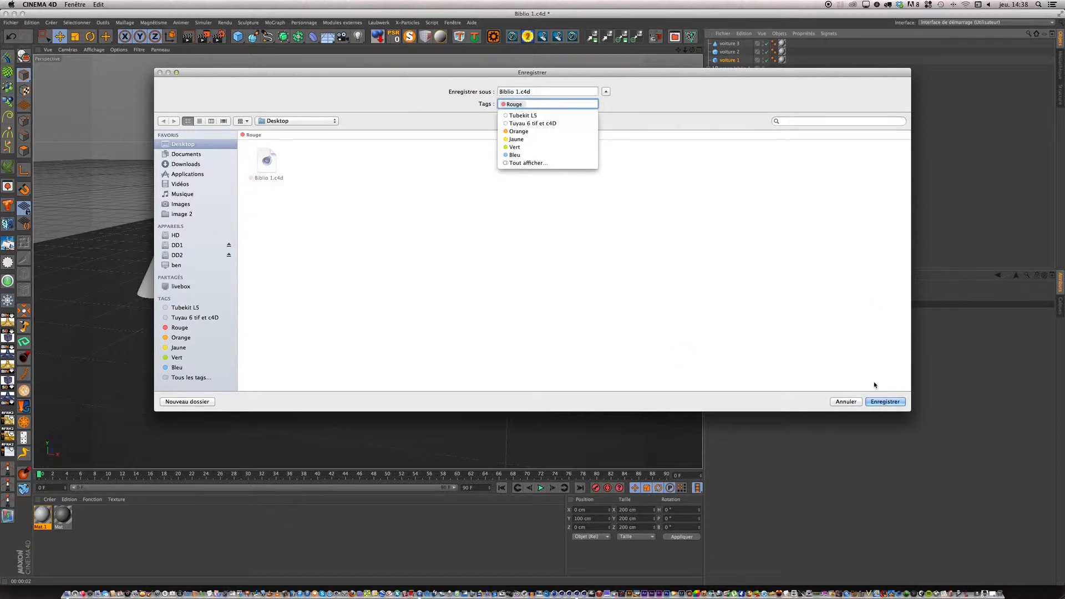
{"action": "left_click", "coordinate": [872, 400]}
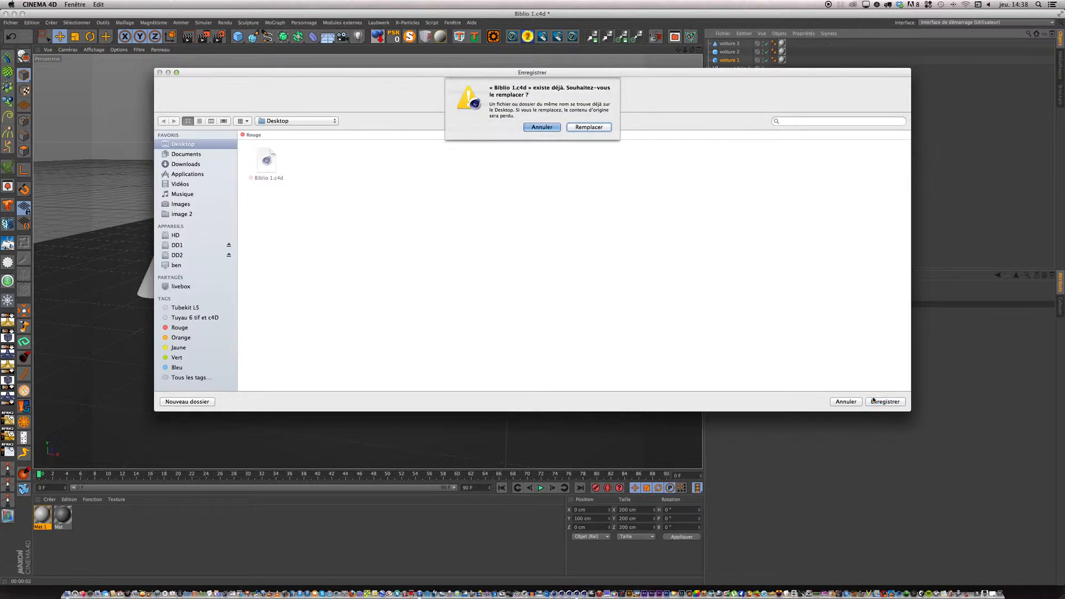
{"action": "left_click", "coordinate": [591, 129]}
{"action": "left_click", "coordinate": [11, 23]}
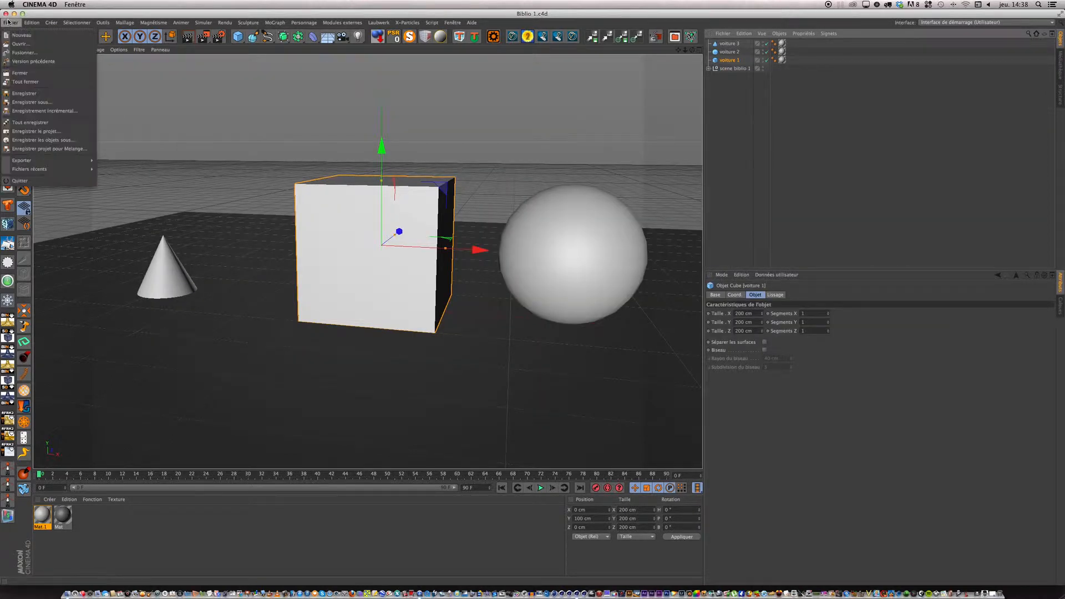
{"action": "left_click", "coordinate": [29, 103]}
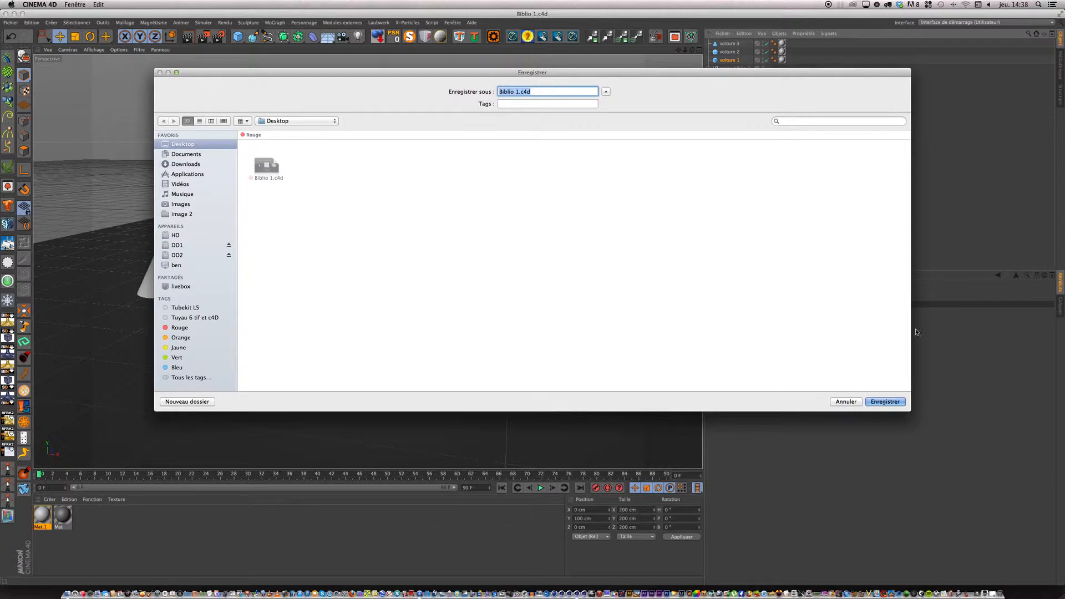
{"action": "left_click", "coordinate": [844, 401]}
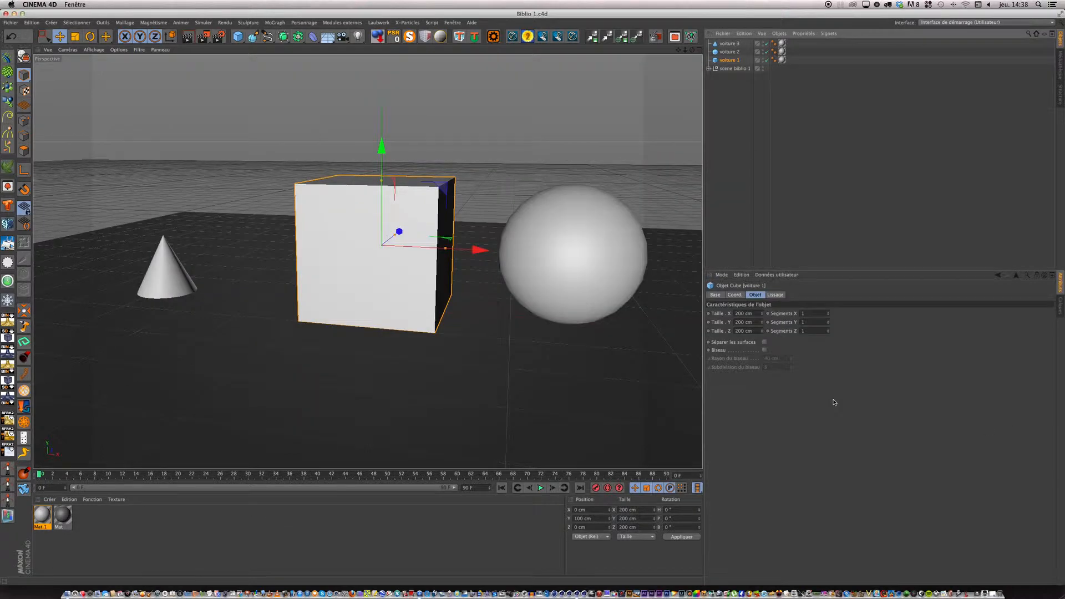
- Copy the selected voiture 1 cube again and close the Biblio 1.c4d project with its changes saved
{"action": "left_click", "coordinate": [744, 34]}
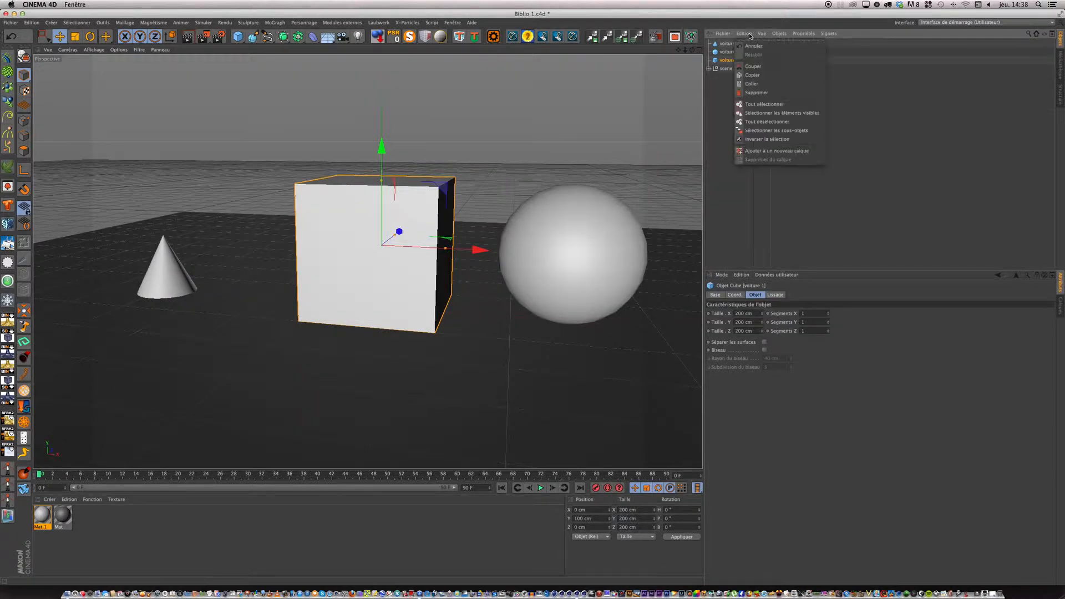
{"action": "left_click", "coordinate": [753, 75]}
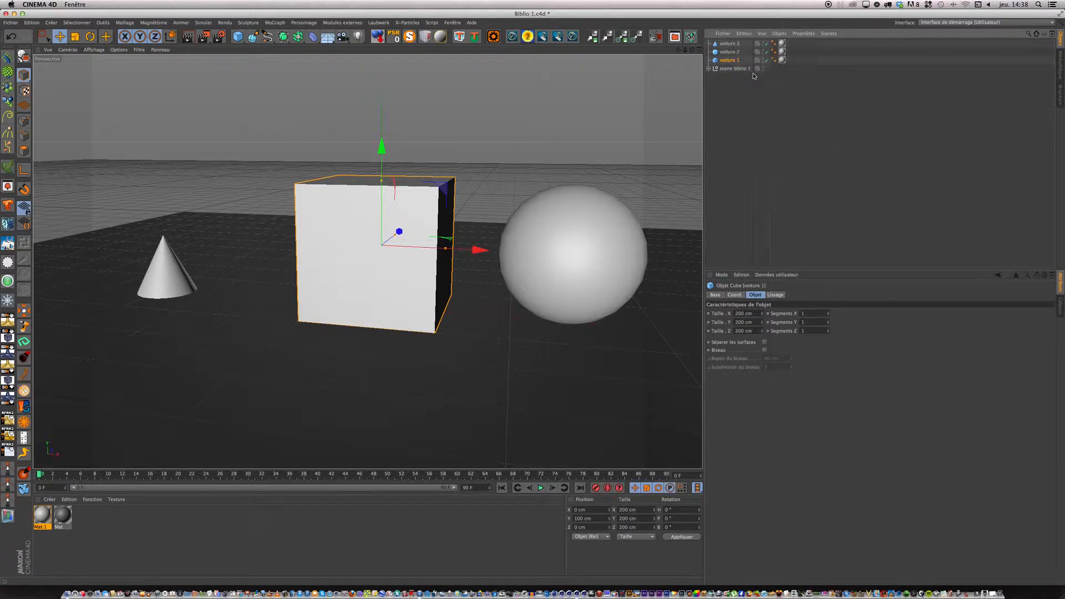
{"action": "left_click", "coordinate": [744, 33]}
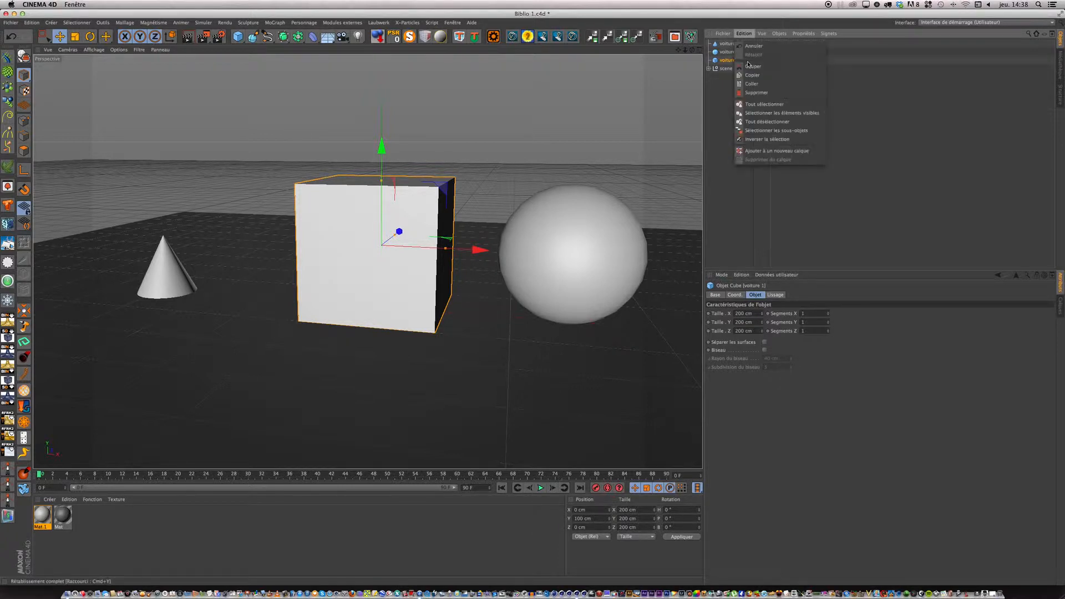
{"action": "left_click", "coordinate": [749, 79]}
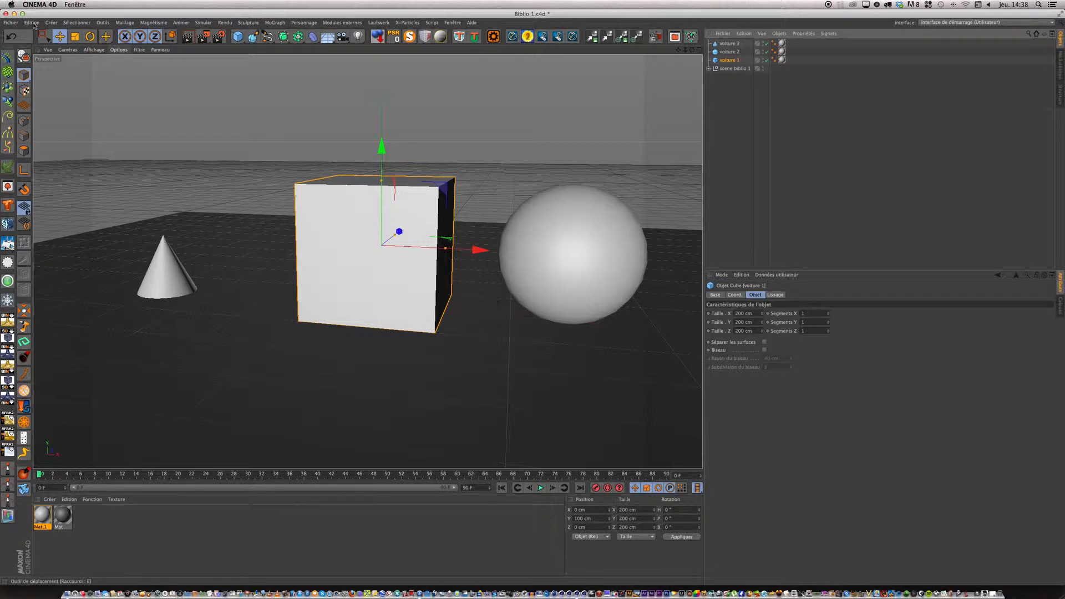
{"action": "left_click", "coordinate": [5, 14]}
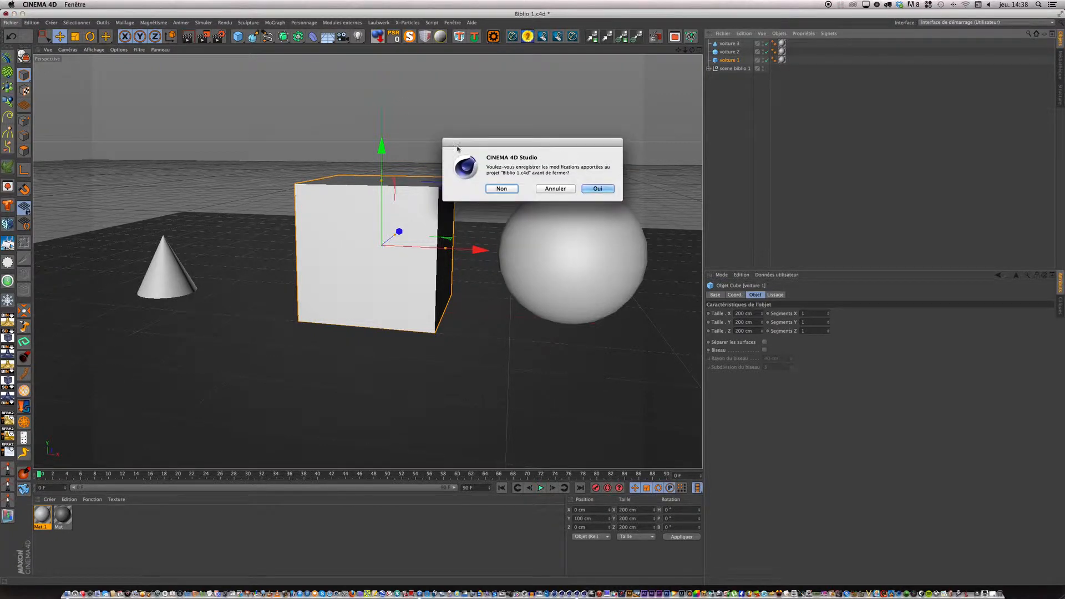
{"action": "left_click", "coordinate": [598, 186]}
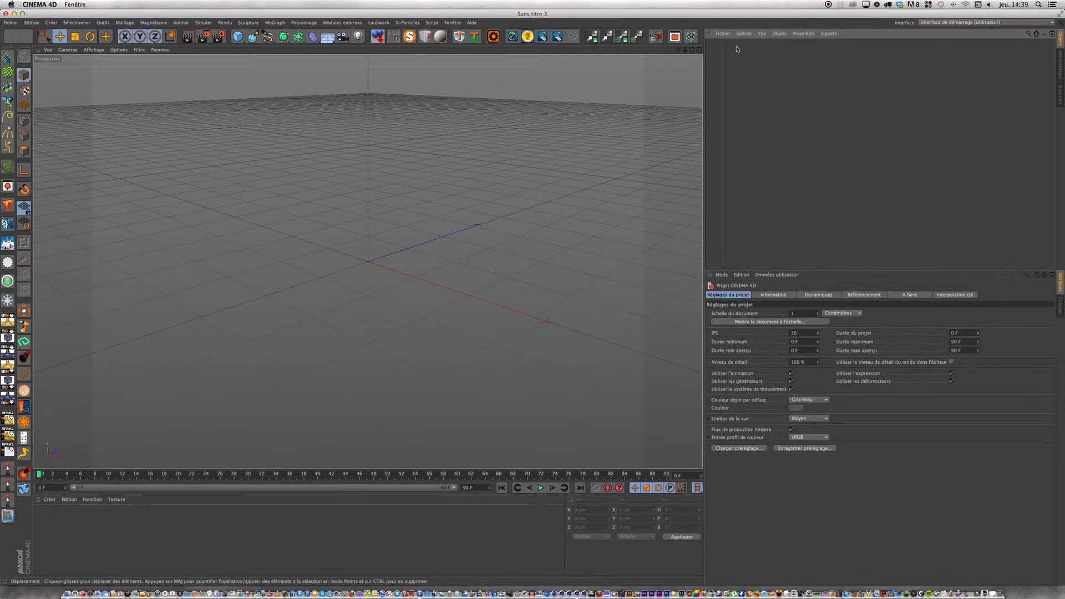
- Paste the copied voiture 1 cube into the new empty project
{"action": "left_click", "coordinate": [749, 34]}
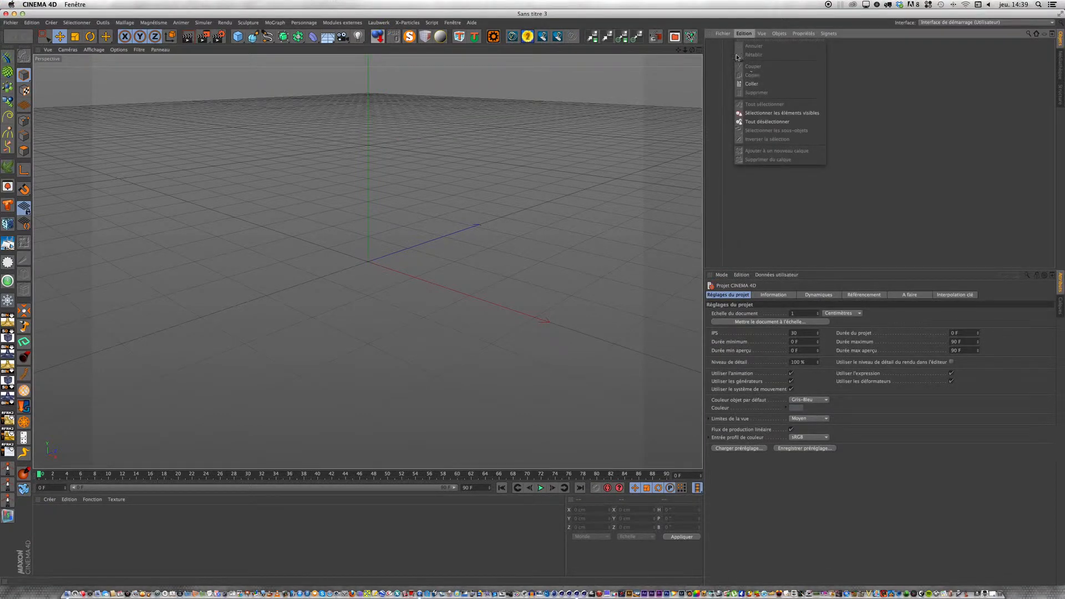
{"action": "left_click", "coordinate": [725, 56]}
{"action": "left_click", "coordinate": [744, 33]}
{"action": "left_click", "coordinate": [750, 82]}
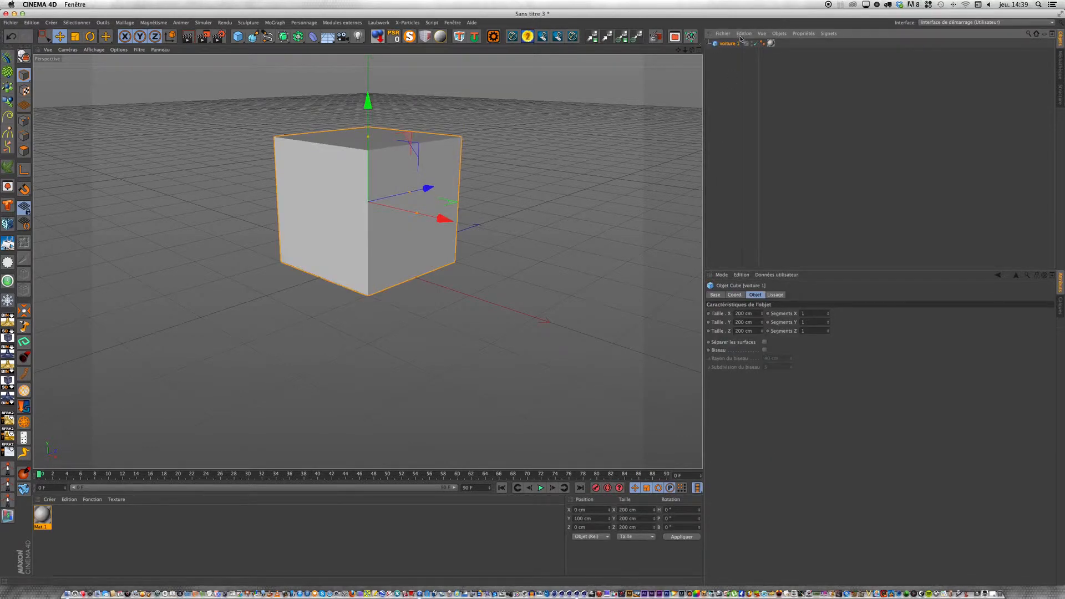
- Save the new project on the Desktop as voiture 1.c4d, reusing the name copied from the cube object
{"action": "left_click", "coordinate": [3, 23]}
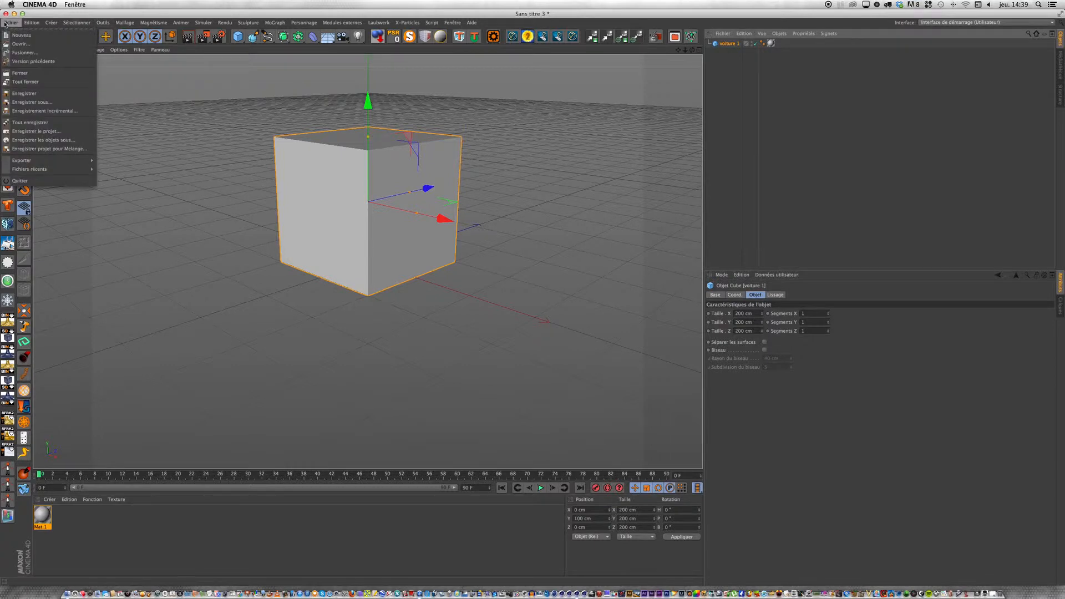
{"action": "mouse_move", "coordinate": [76, 23]}
{"action": "left_click", "coordinate": [725, 47]}
{"action": "double_click", "coordinate": [726, 44]}
{"action": "key", "text": "super+c"}
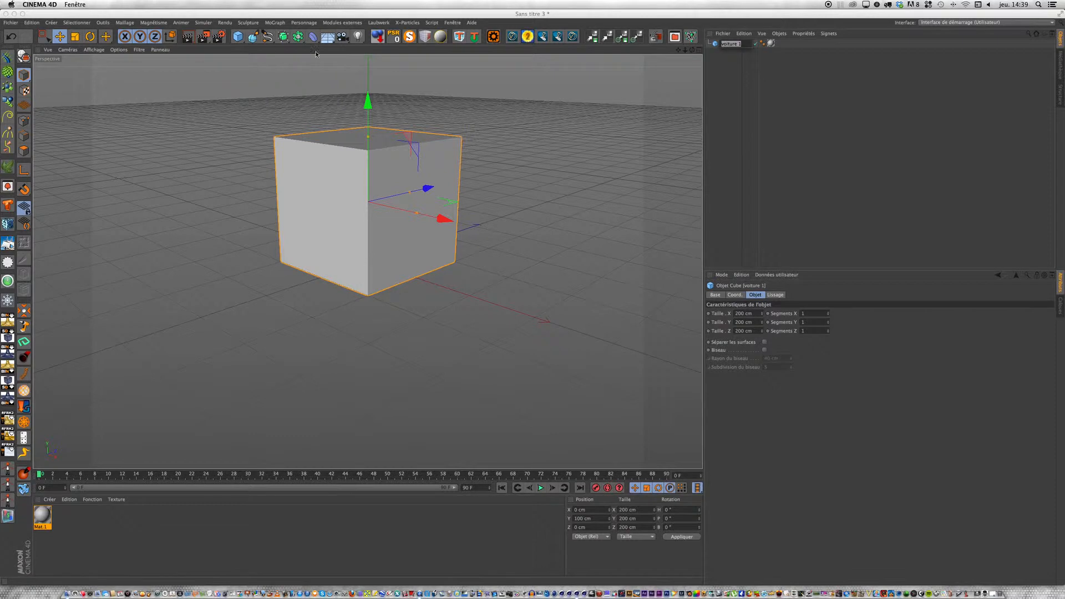
{"action": "left_click", "coordinate": [10, 23]}
{"action": "left_click", "coordinate": [34, 95]}
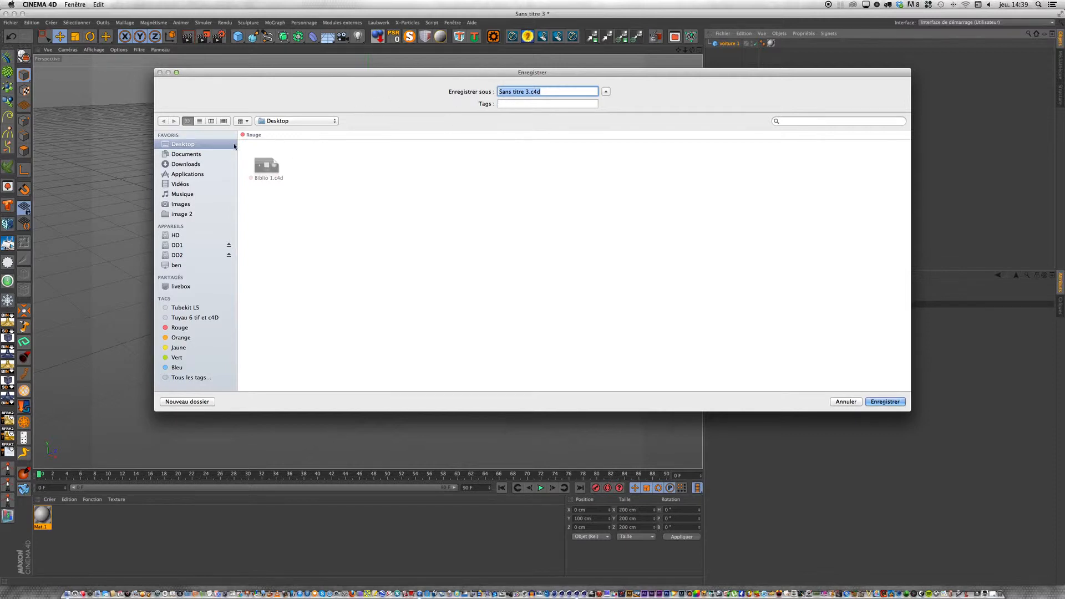
{"action": "left_click_drag", "start_coordinate": [499, 92], "coordinate": [522, 92]}
{"action": "key", "text": "super+v"}
{"action": "left_click", "coordinate": [884, 402]}
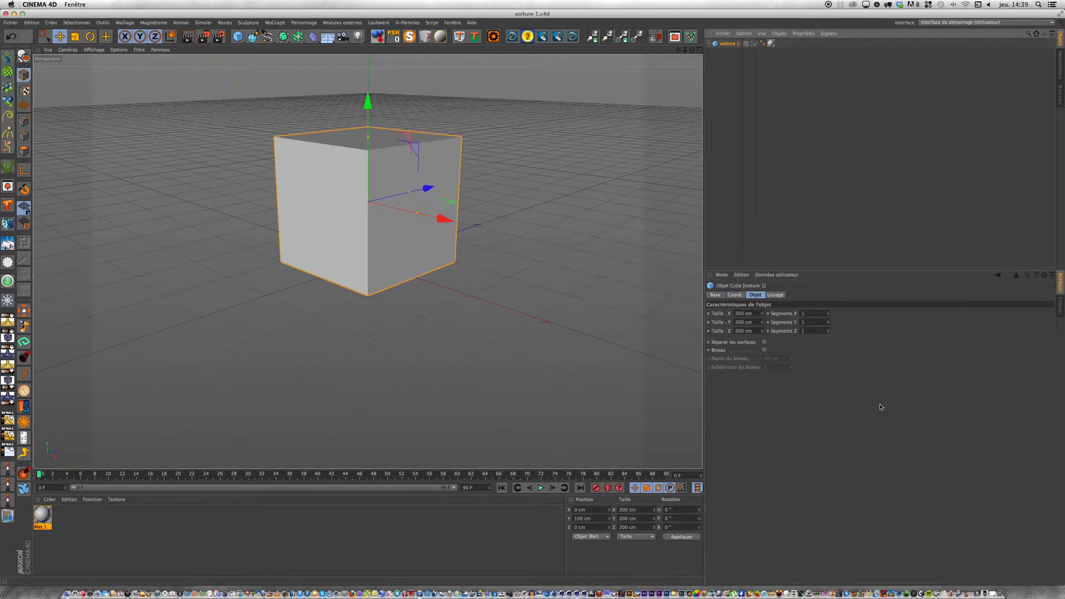
- Close the voiture 1.c4d project and open Biblio 1.c4d from the Desktop
{"action": "left_click", "coordinate": [5, 13]}
{"action": "left_click", "coordinate": [13, 23]}
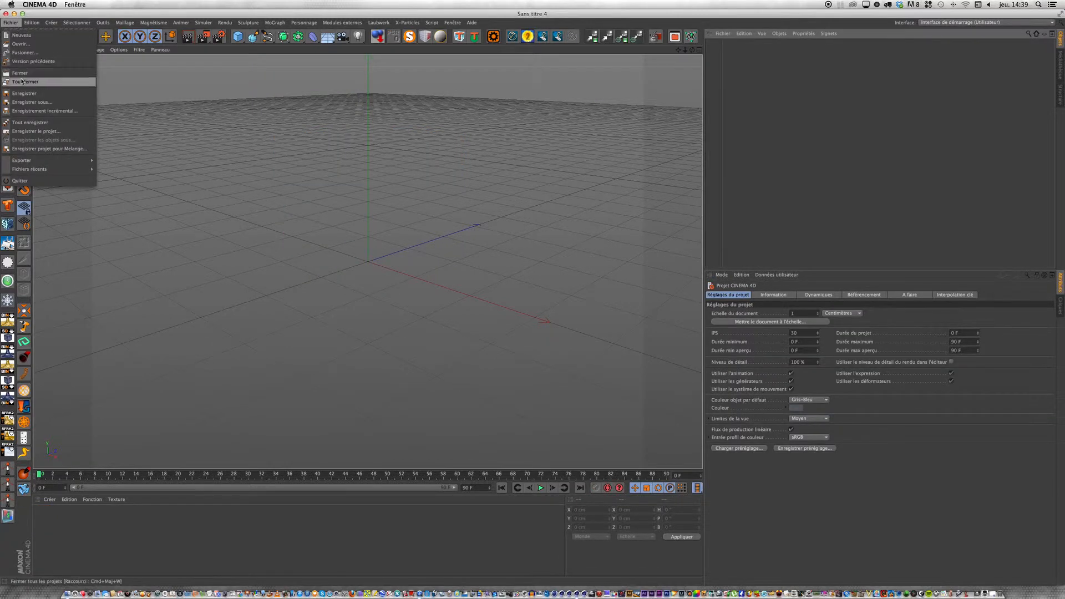
{"action": "left_click", "coordinate": [19, 46]}
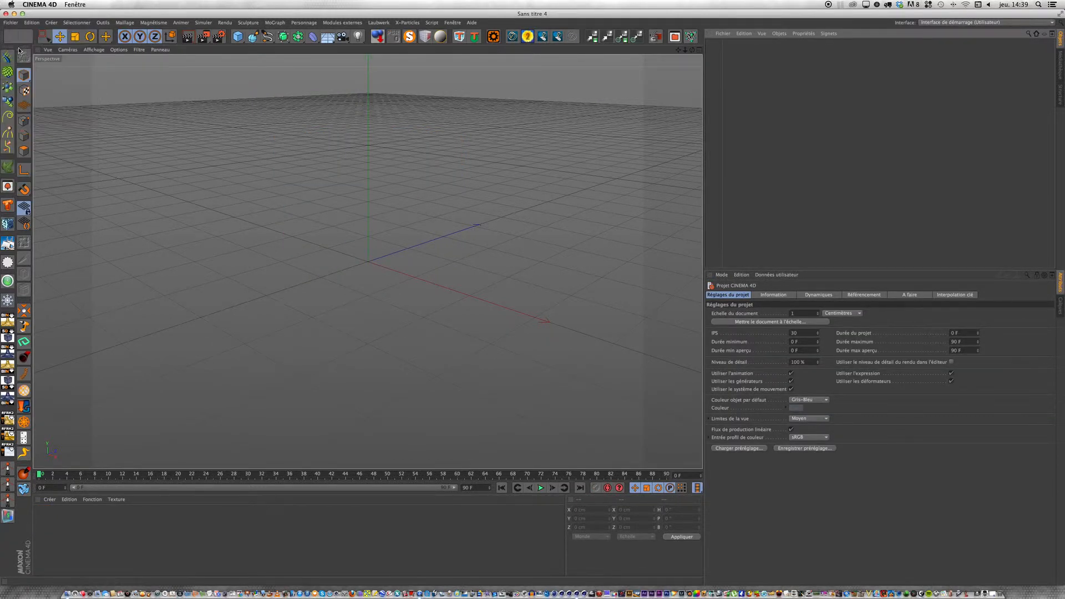
{"action": "left_click", "coordinate": [391, 133]}
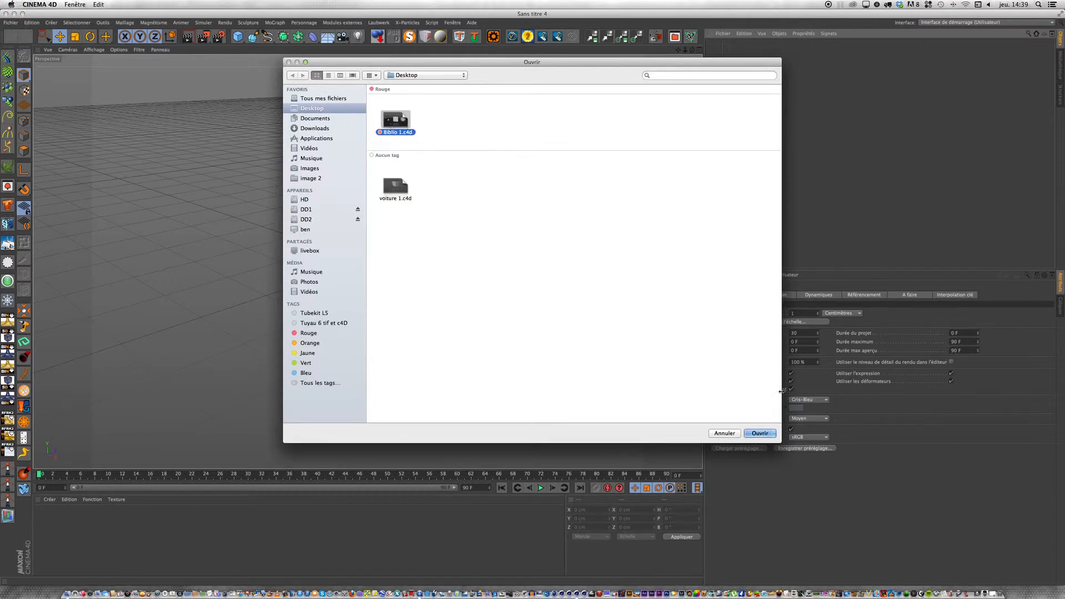
{"action": "left_click", "coordinate": [753, 433]}
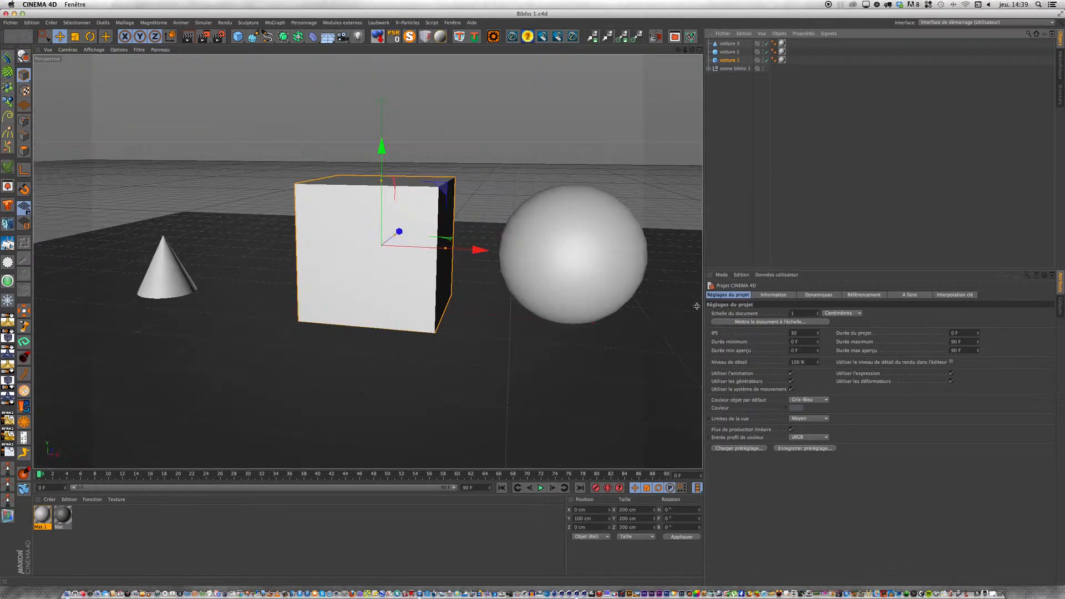
- Copy the voiture 2 sphere and close the Biblio 1.c4d project with its changes saved
{"action": "left_click", "coordinate": [741, 52]}
{"action": "left_click", "coordinate": [745, 35]}
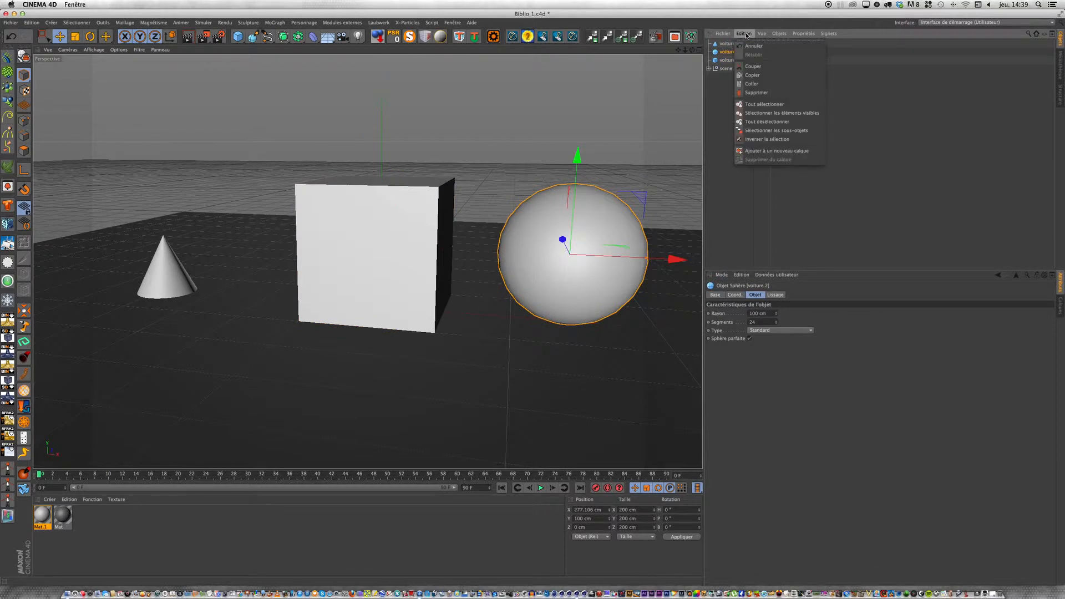
{"action": "left_click", "coordinate": [746, 77]}
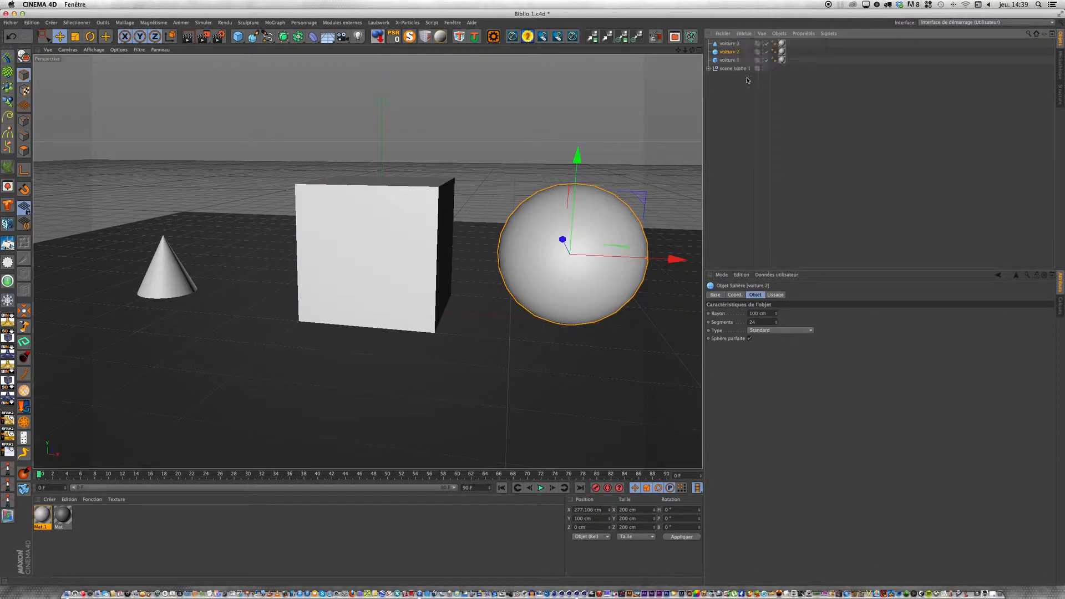
{"action": "left_click", "coordinate": [5, 14]}
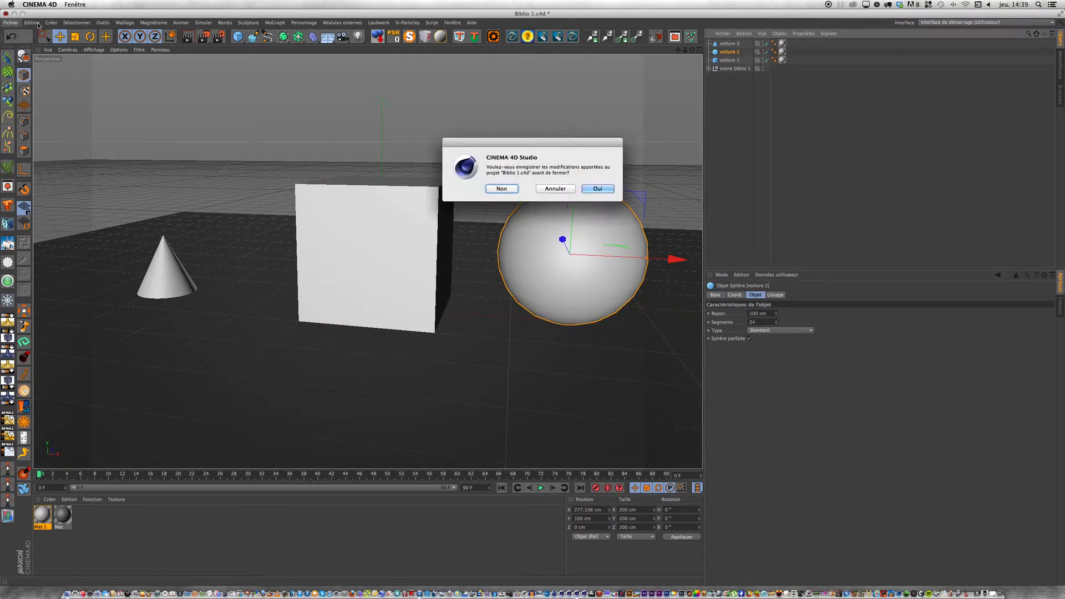
{"action": "left_click", "coordinate": [602, 192]}
- Paste the voiture 2 sphere into the empty project and move it close to the origin, at about X 1.8 cm
{"action": "left_click", "coordinate": [744, 34]}
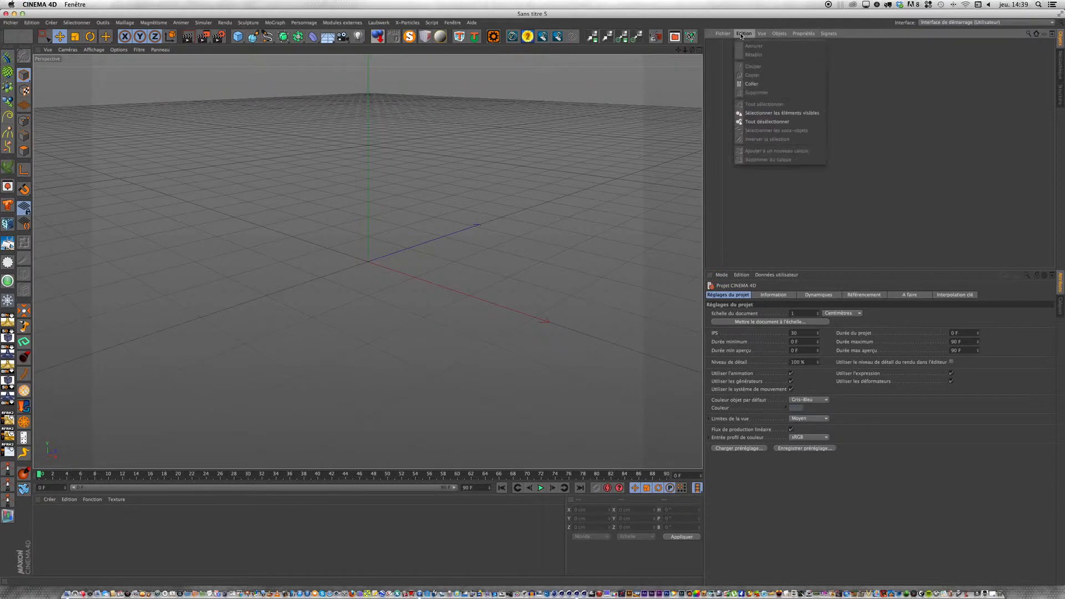
{"action": "left_click", "coordinate": [753, 84]}
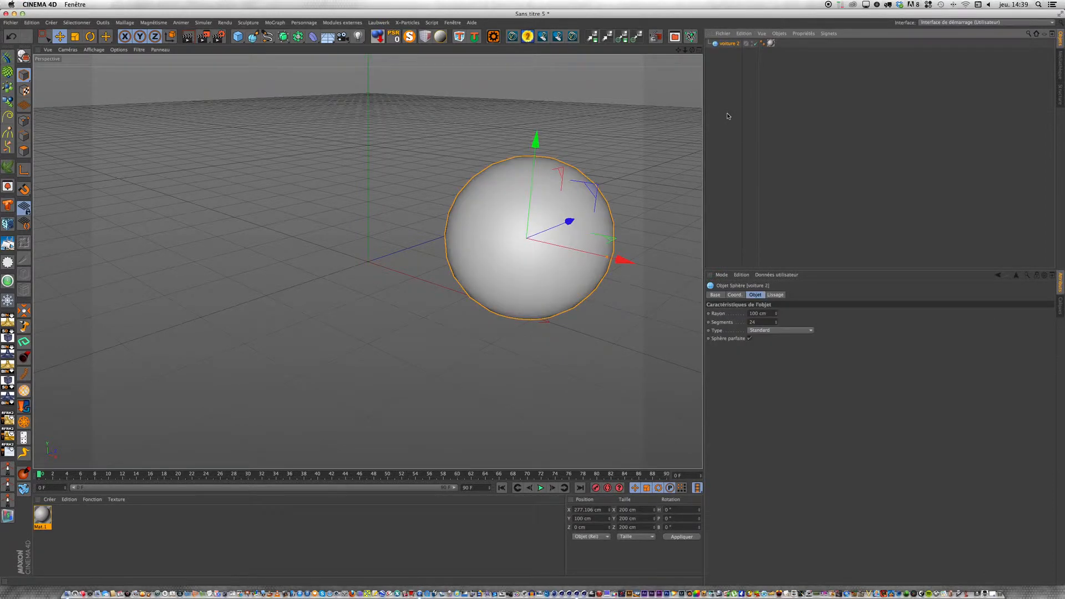
{"action": "left_click_drag", "start_coordinate": [545, 264], "coordinate": [385, 227]}
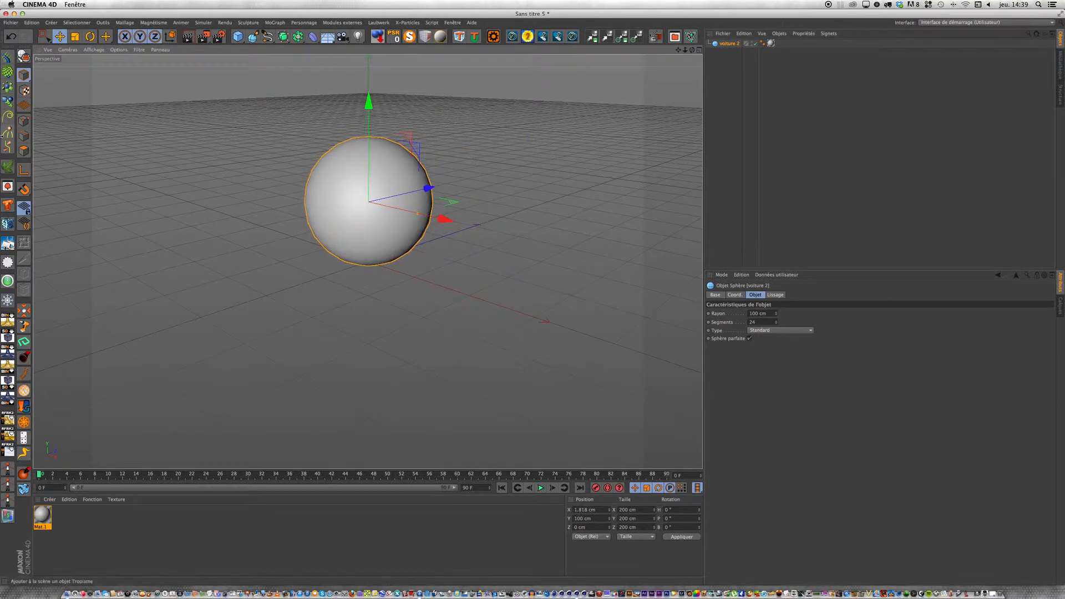
{"action": "left_click", "coordinate": [10, 23]}
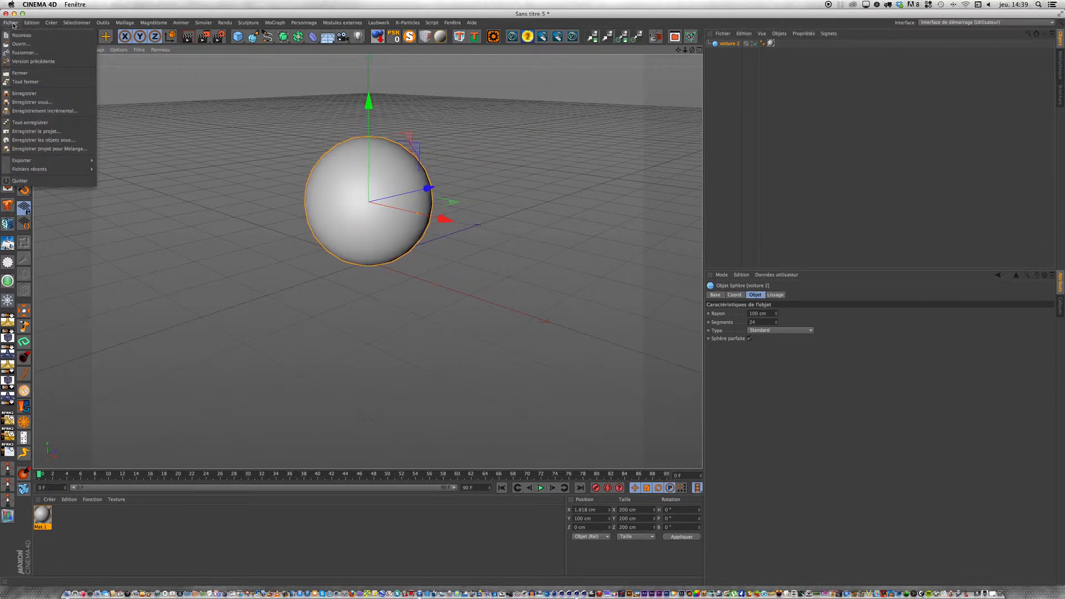
{"action": "left_click", "coordinate": [26, 102]}
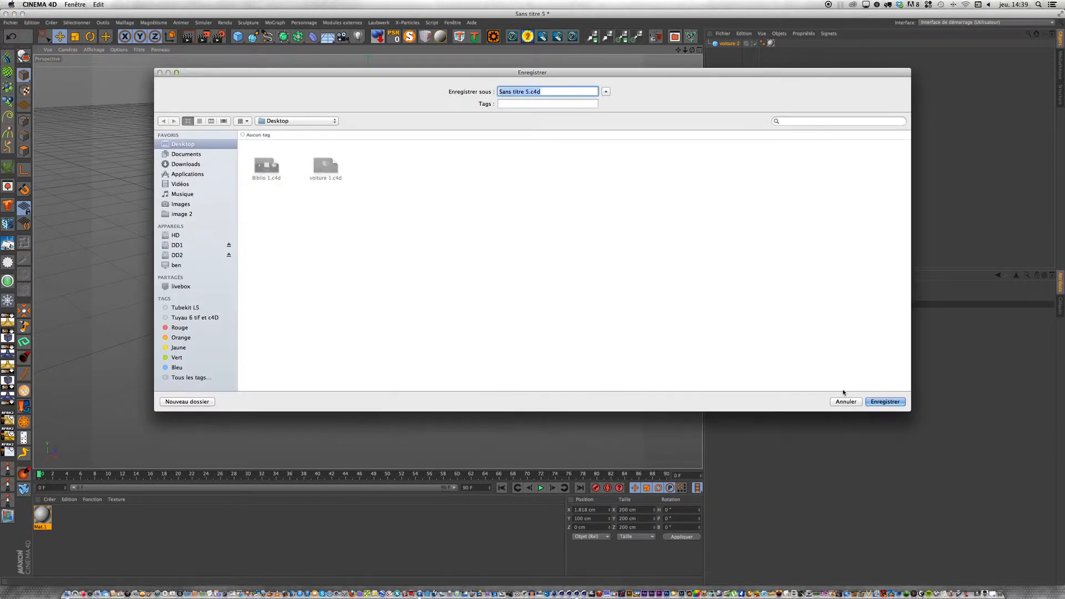
{"action": "left_click", "coordinate": [845, 401]}
{"action": "double_click", "coordinate": [719, 43]}
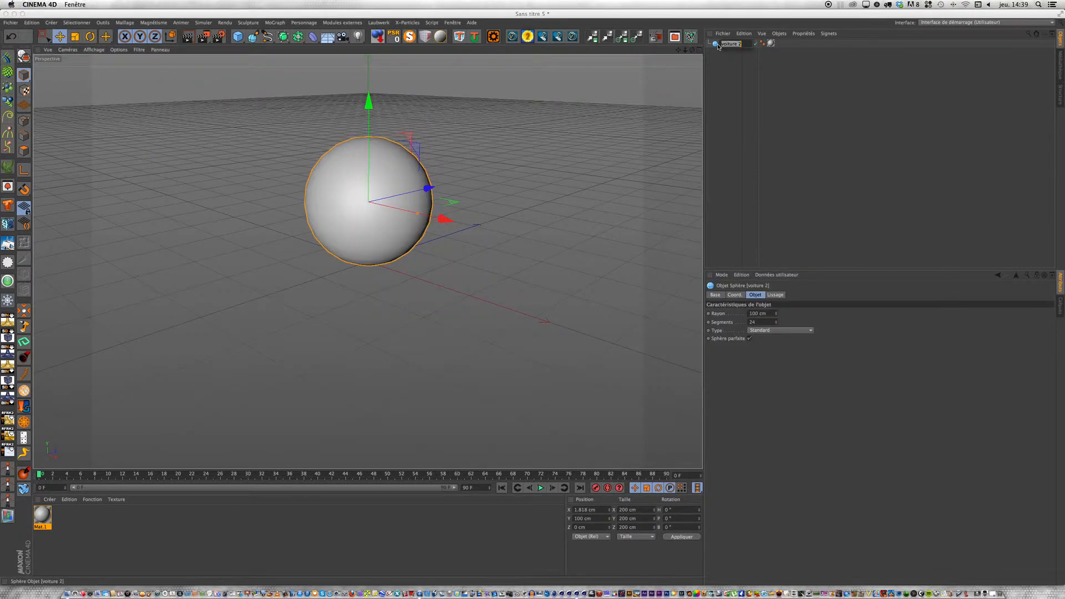
{"action": "key", "text": "Return"}
- Save the sphere's project on the Desktop as Voiture 2.c4d with the Rouge tag
{"action": "left_click", "coordinate": [10, 23]}
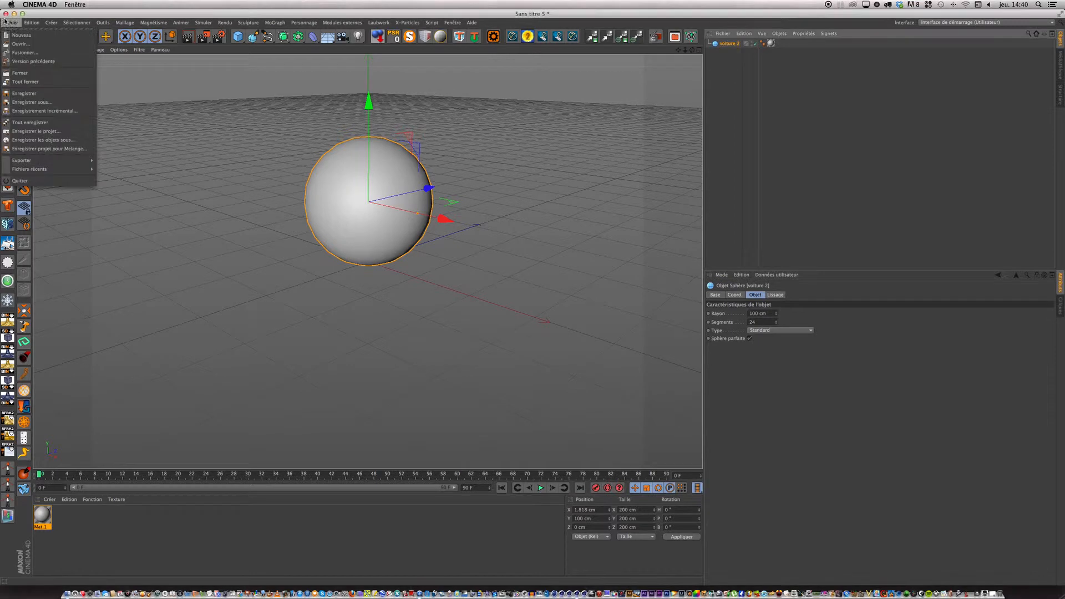
{"action": "left_click", "coordinate": [31, 102]}
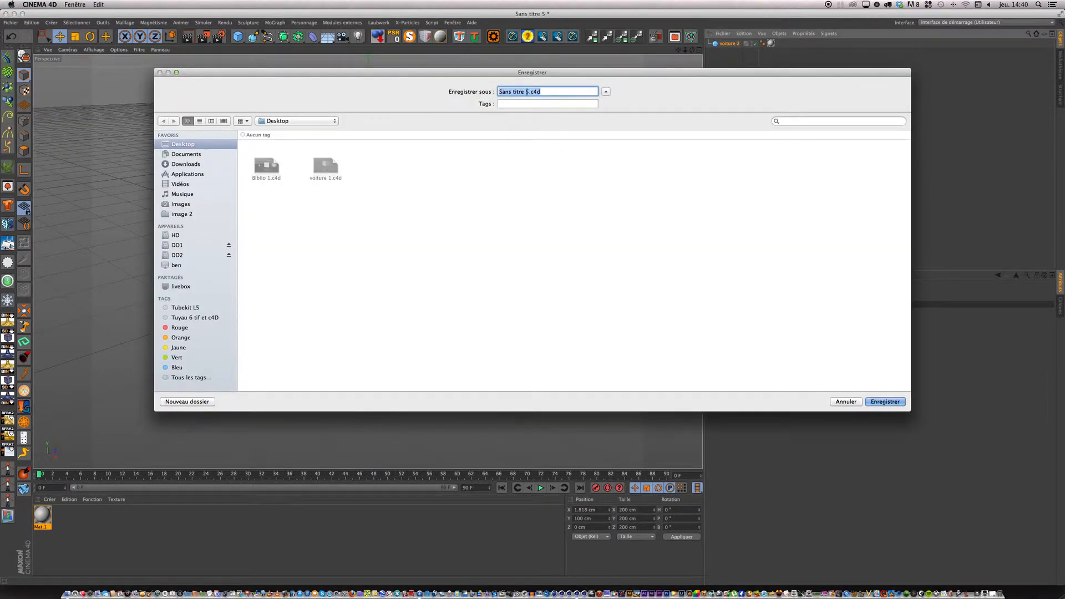
{"action": "left_click", "coordinate": [528, 91]}
{"action": "left_click_drag", "start_coordinate": [529, 92], "coordinate": [484, 90]}
{"action": "key", "text": "super+c"}
{"action": "key", "text": "Right"}
{"action": "key", "text": "super+v"}
{"action": "left_click_drag", "start_coordinate": [558, 91], "coordinate": [441, 90]}
{"action": "type", "text": "Voiture 2"}
{"action": "key", "text": "Tab"}
{"action": "left_click", "coordinate": [521, 131]}
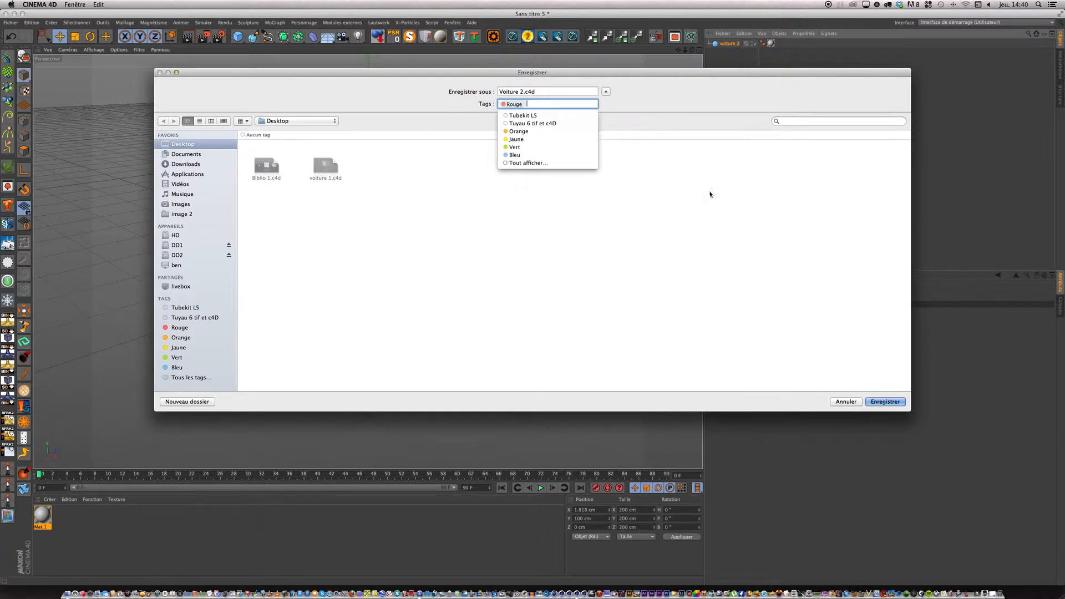
{"action": "left_click", "coordinate": [876, 403]}
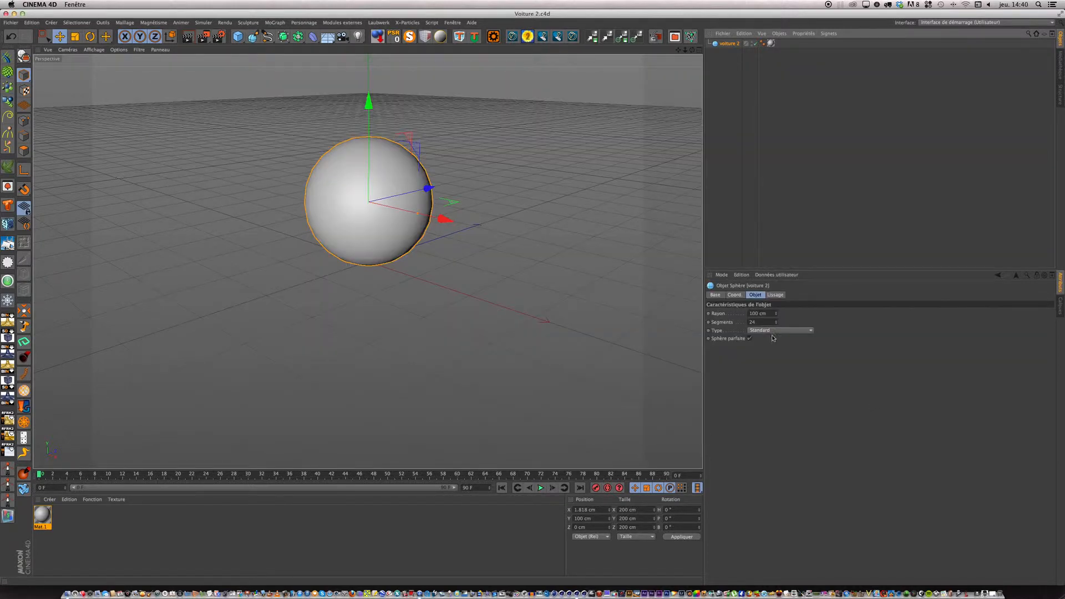
- Close the Voiture 2.c4d project and reopen Biblio 1.c4d from the Desktop
{"action": "left_click", "coordinate": [7, 13]}
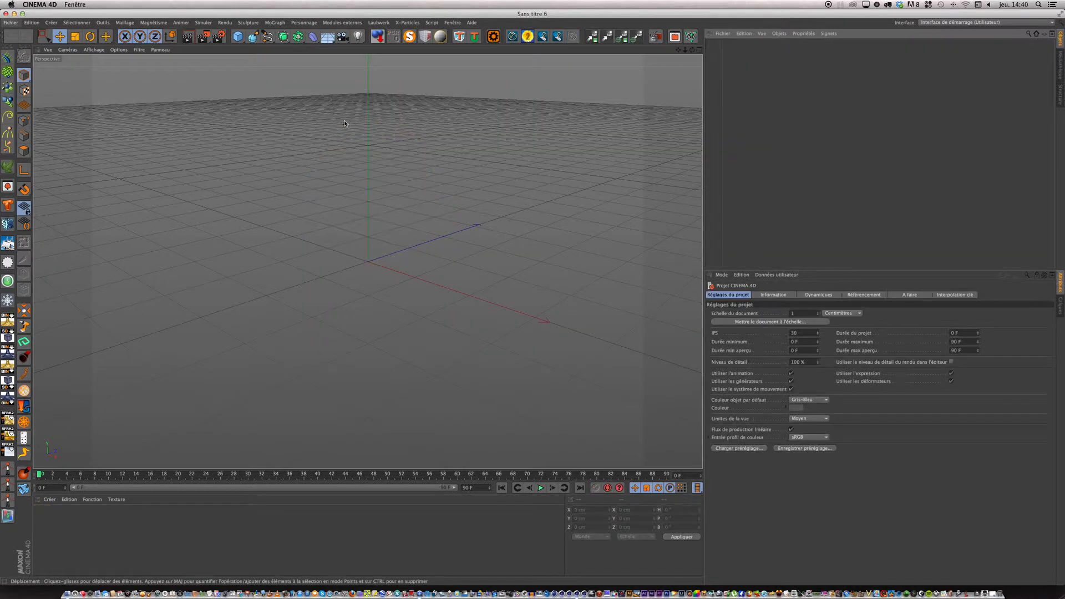
{"action": "left_click", "coordinate": [10, 23]}
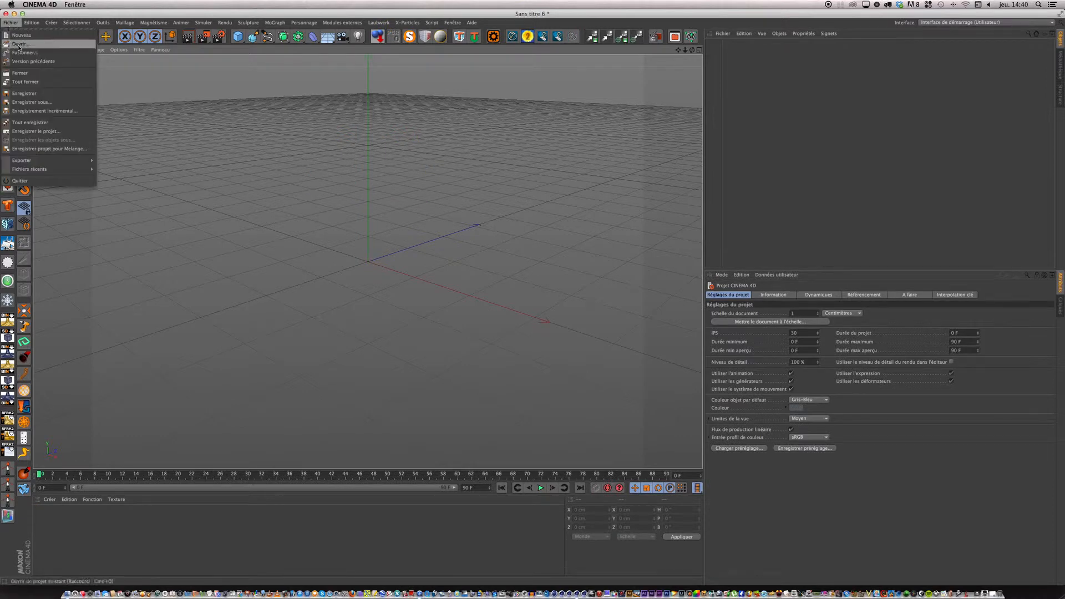
{"action": "left_click", "coordinate": [20, 44]}
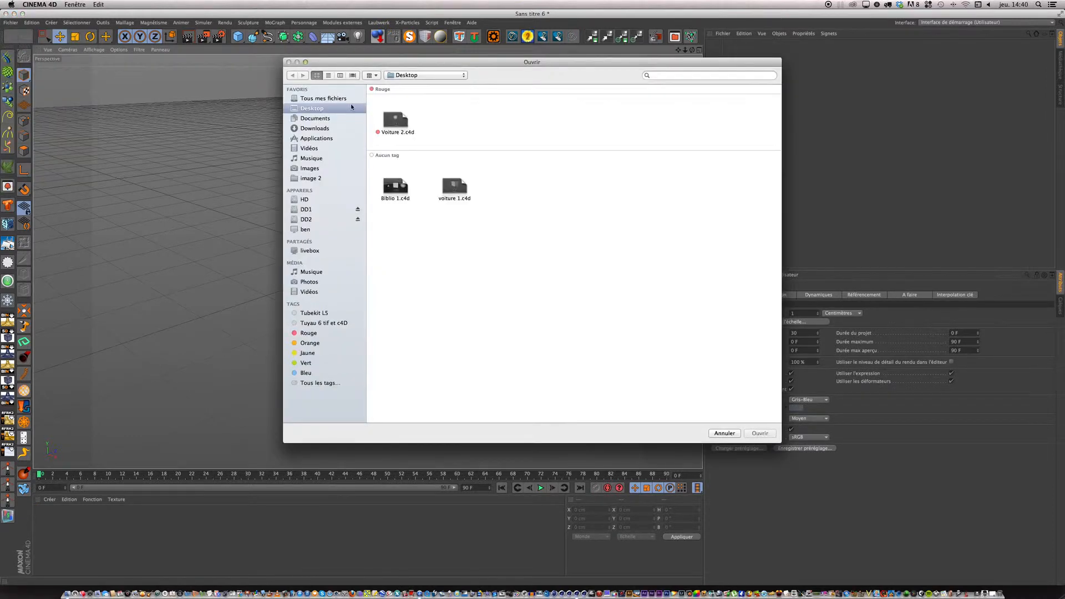
{"action": "left_click", "coordinate": [390, 189]}
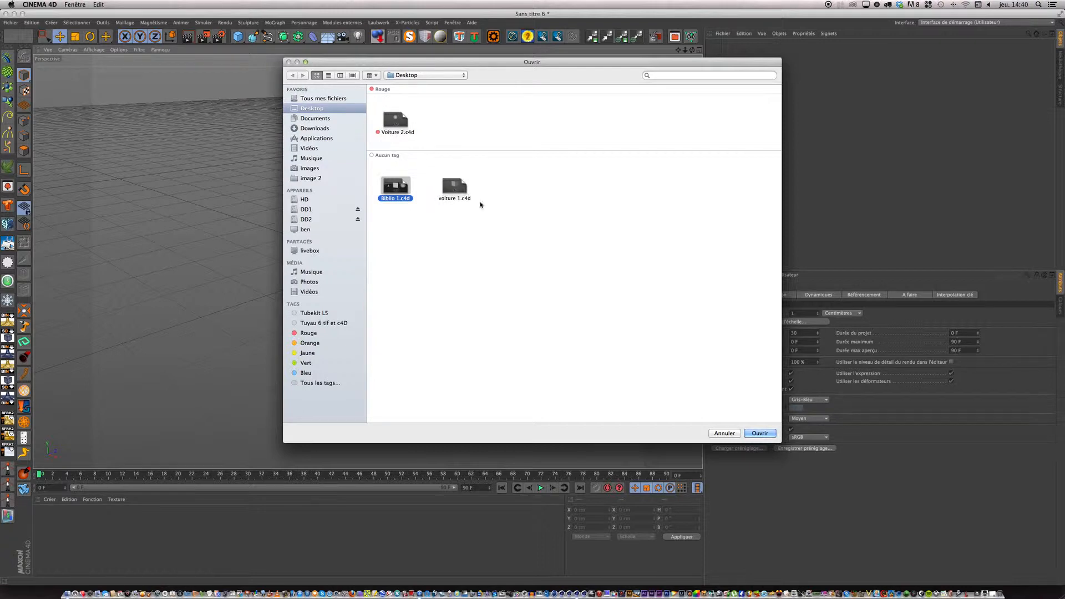
{"action": "left_click", "coordinate": [760, 433]}
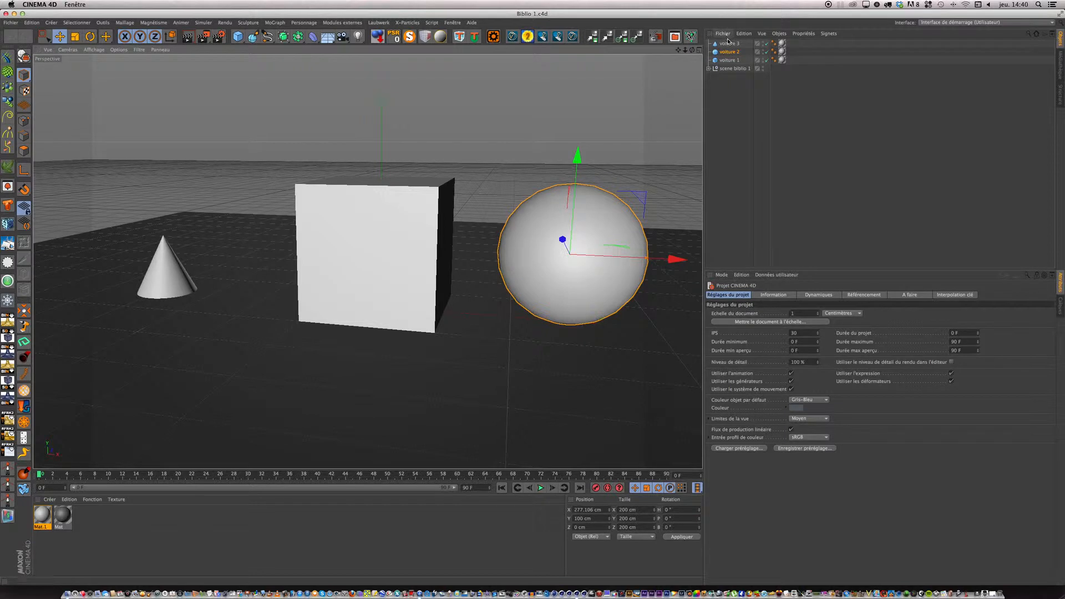
- Copy the voiture 3 cone and close the Biblio 1.c4d project with its changes saved
{"action": "left_click", "coordinate": [728, 42]}
{"action": "left_click", "coordinate": [743, 33]}
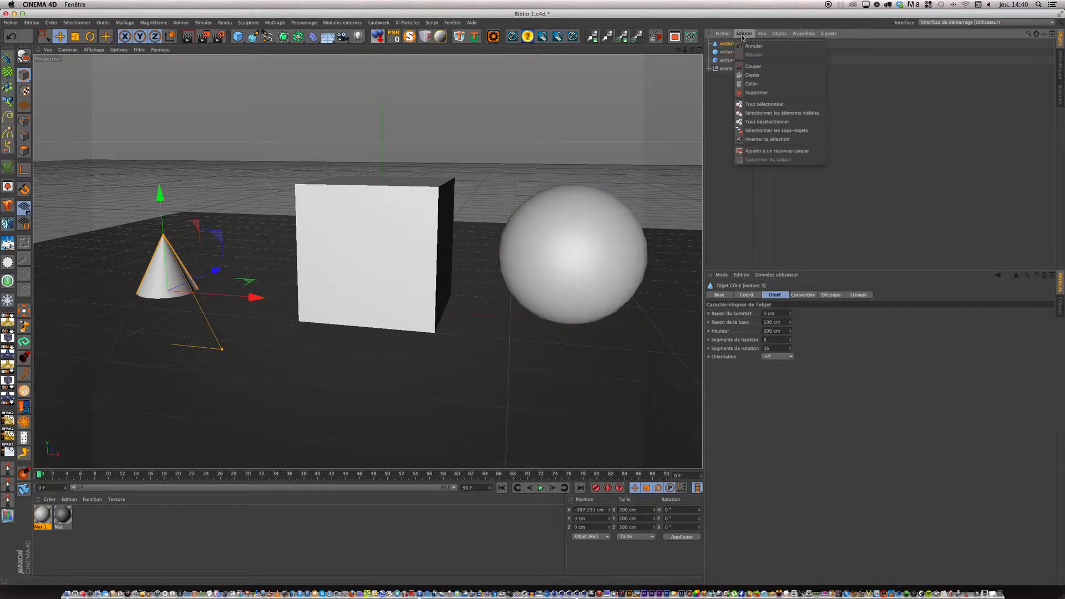
{"action": "left_click", "coordinate": [750, 75]}
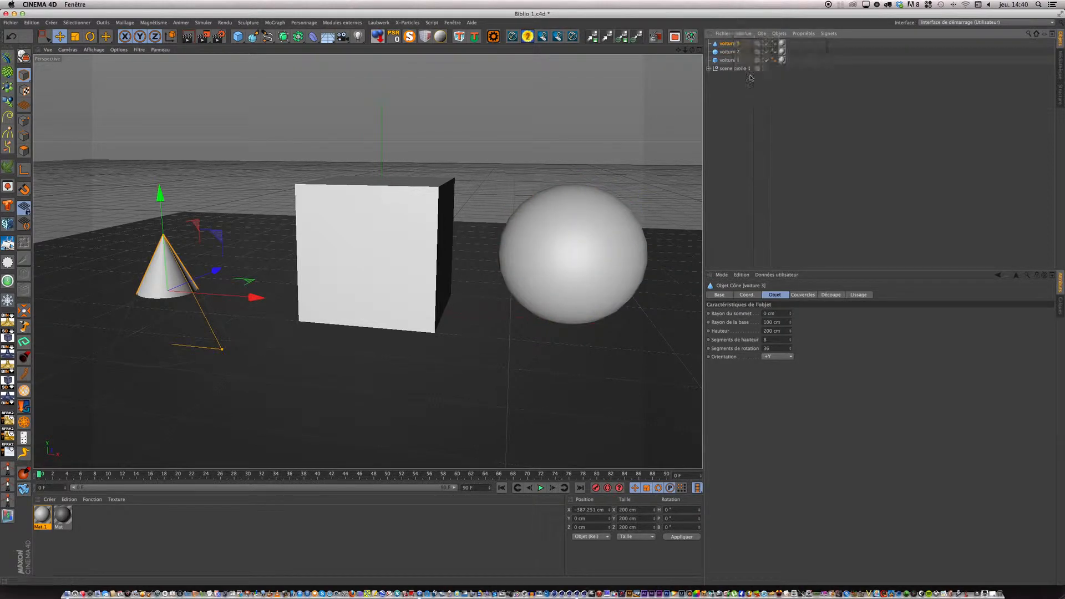
{"action": "left_click", "coordinate": [6, 14]}
{"action": "left_click", "coordinate": [598, 188]}
- Paste the voiture 3 cone into the empty project and move it to about X -192, Y 100, Z 215 cm
{"action": "left_click", "coordinate": [744, 34]}
{"action": "left_click", "coordinate": [751, 83]}
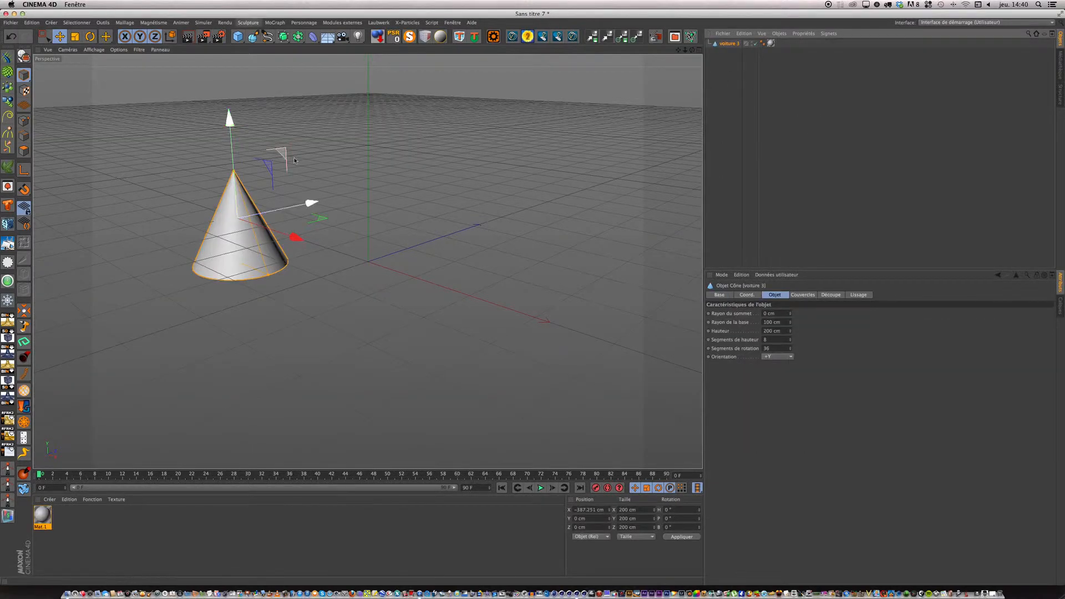
{"action": "left_click_drag", "start_coordinate": [331, 217], "coordinate": [458, 221]}
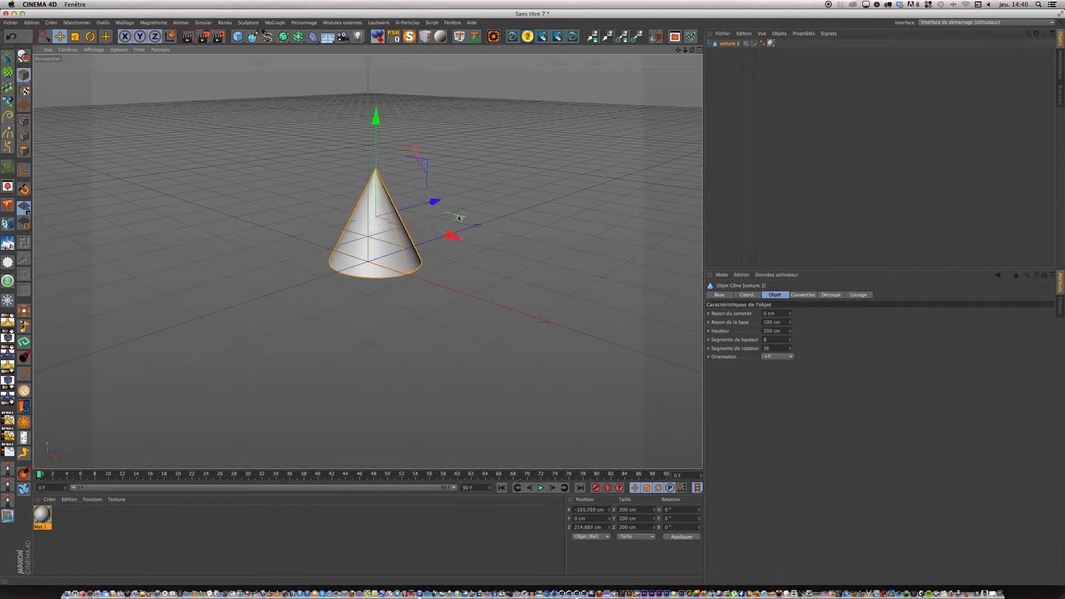
{"action": "left_click", "coordinate": [377, 37]}
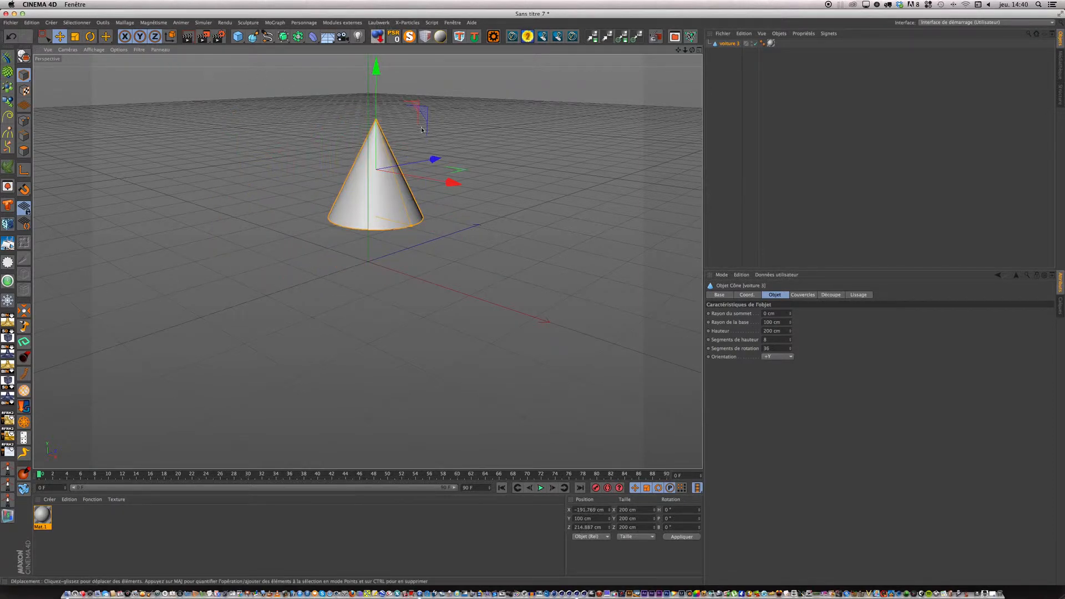
- Save the cone's project on the Desktop as Voiture 3.c4d with the Rouge tag
{"action": "left_click", "coordinate": [11, 22]}
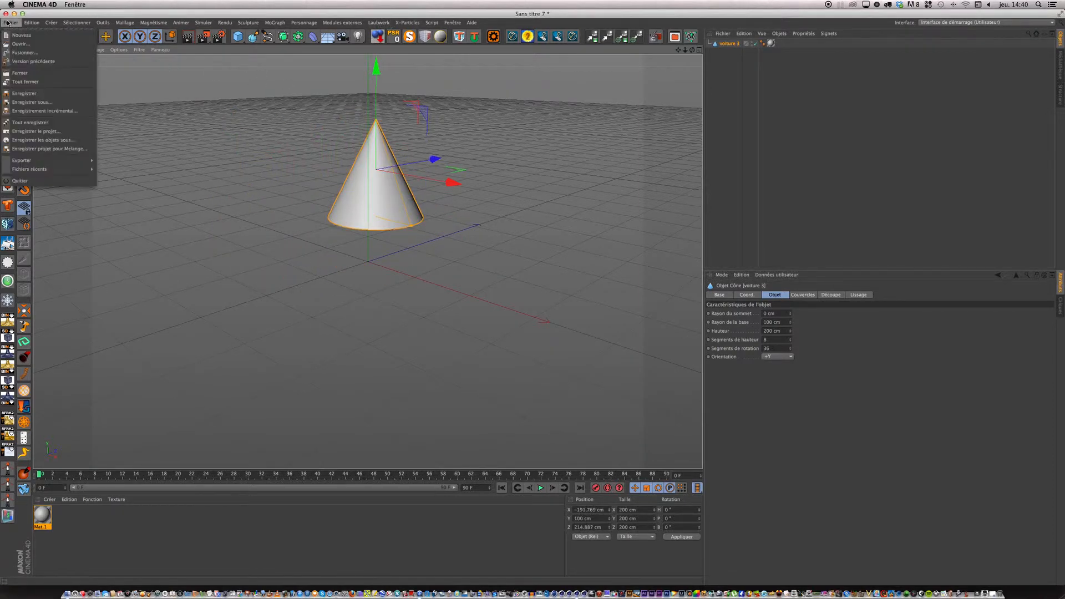
{"action": "left_click", "coordinate": [22, 102]}
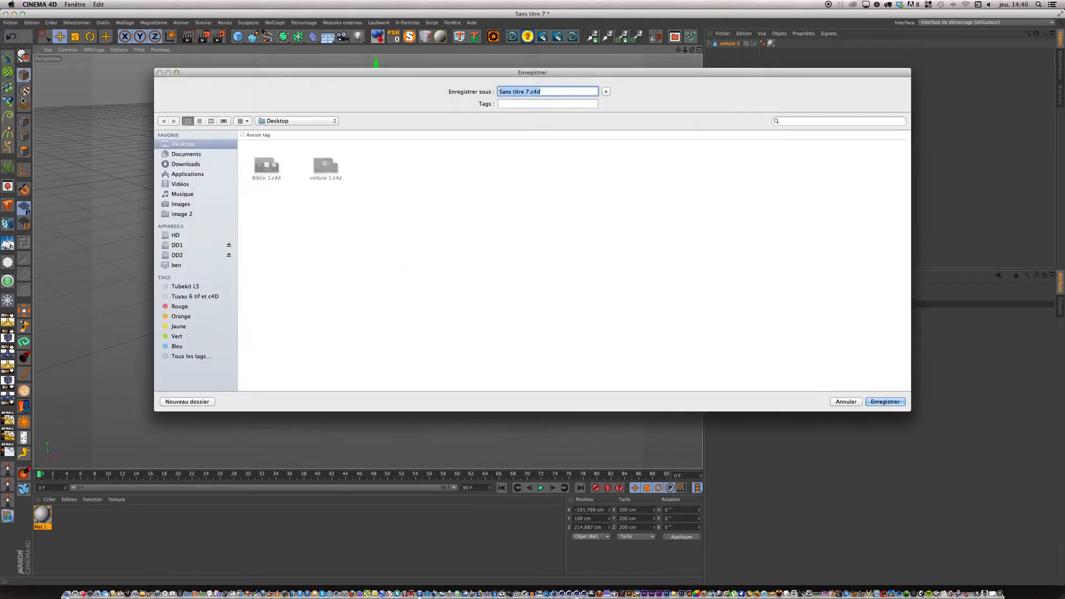
{"action": "left_click", "coordinate": [527, 92]}
{"action": "left_click_drag", "start_coordinate": [528, 92], "coordinate": [476, 82]}
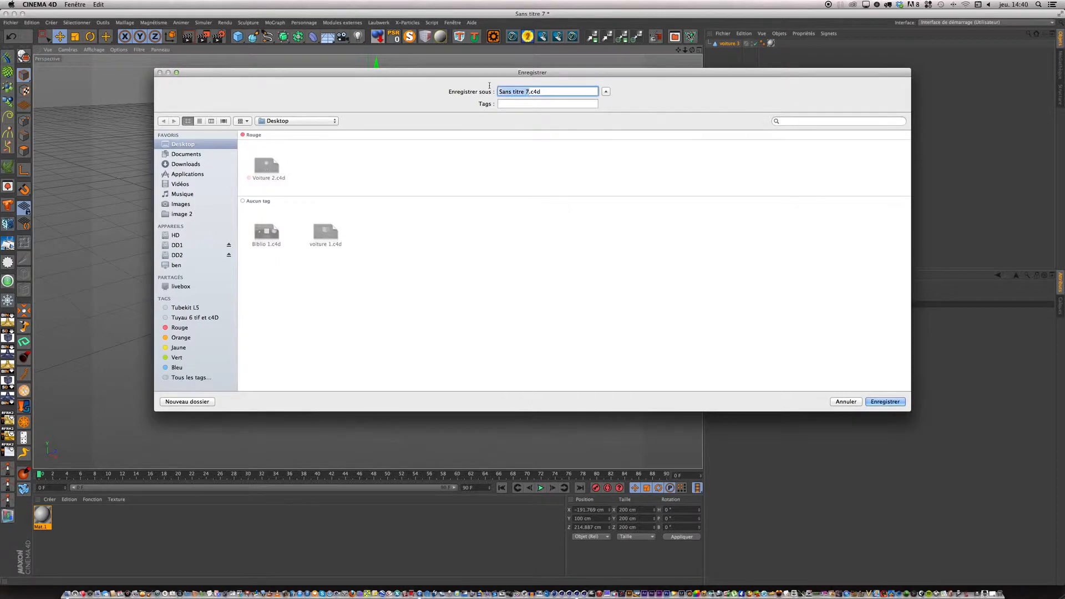
{"action": "type", "text": "Voitur"}
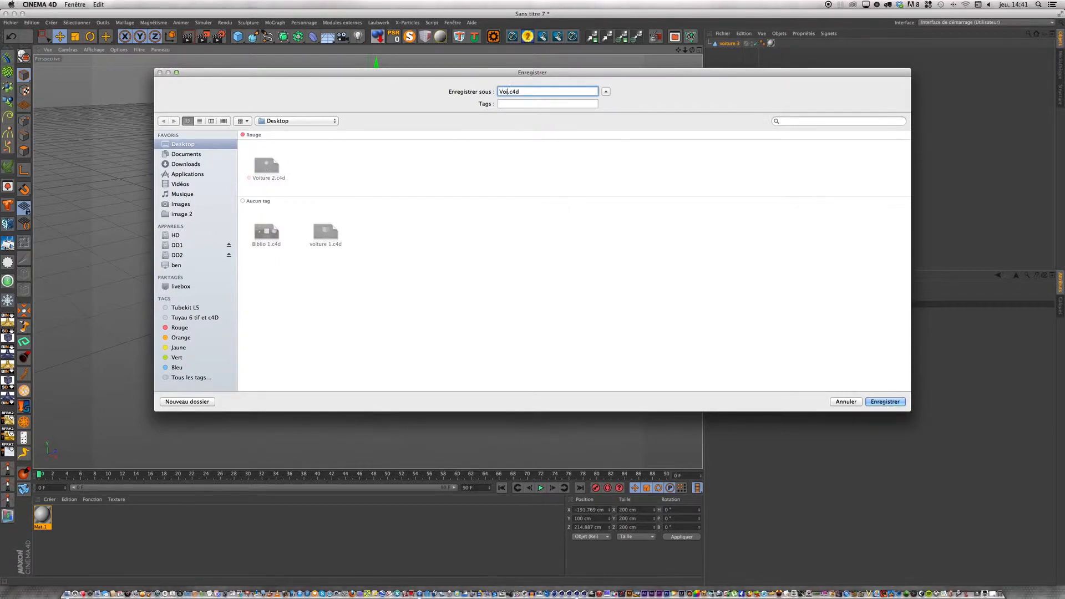
{"action": "type", "text": "e 3"}
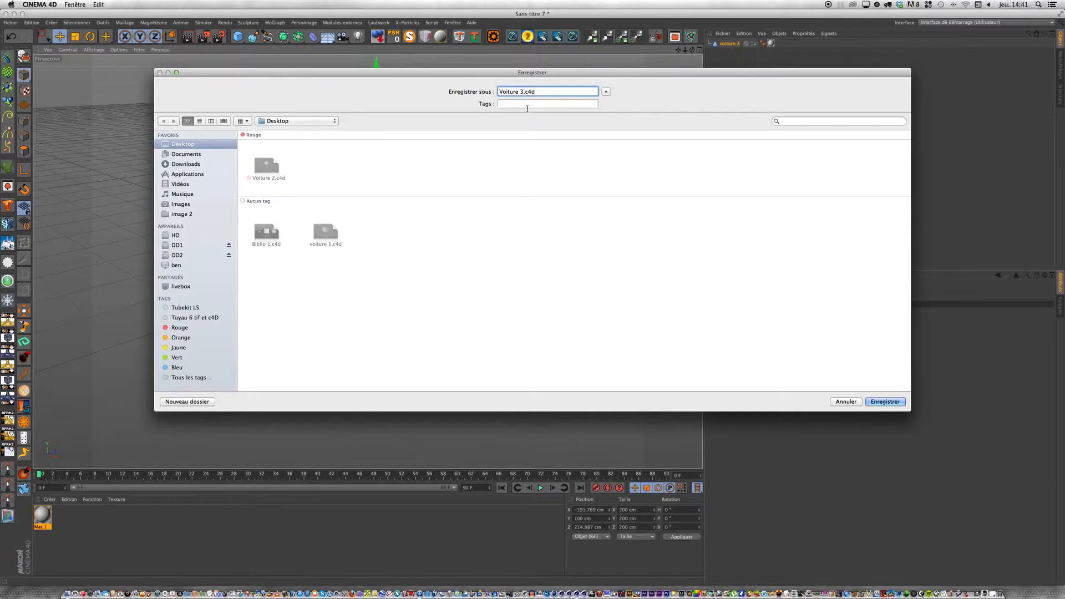
{"action": "key", "text": "Tab"}
{"action": "left_click", "coordinate": [530, 132]}
{"action": "left_click", "coordinate": [881, 401]}
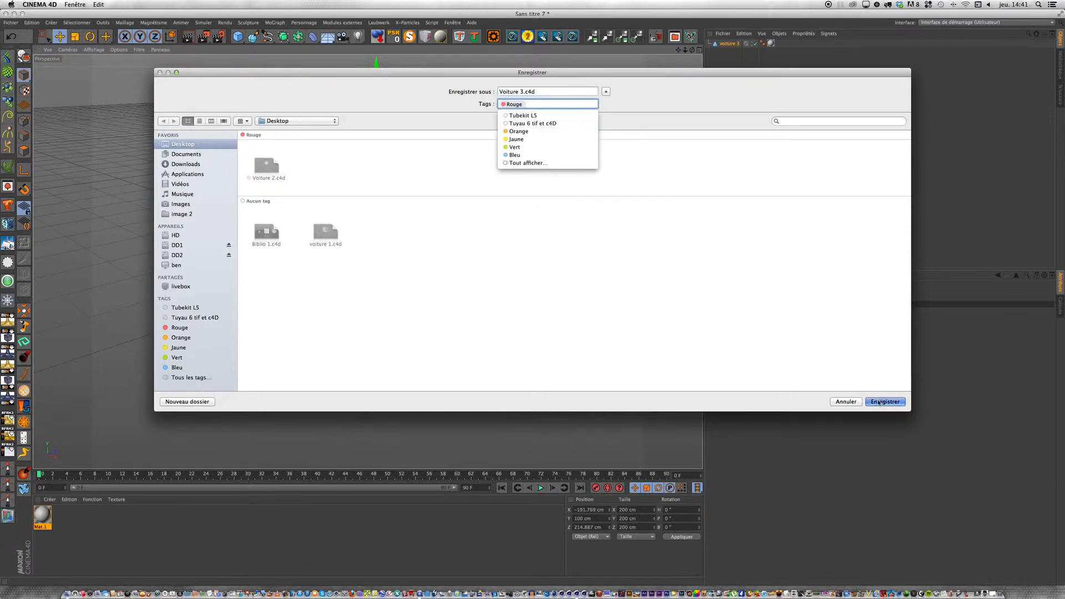
- Create a folder named Biblio 1 on the Desktop and move the four .c4d project files into it
{"action": "key", "text": "F11"}
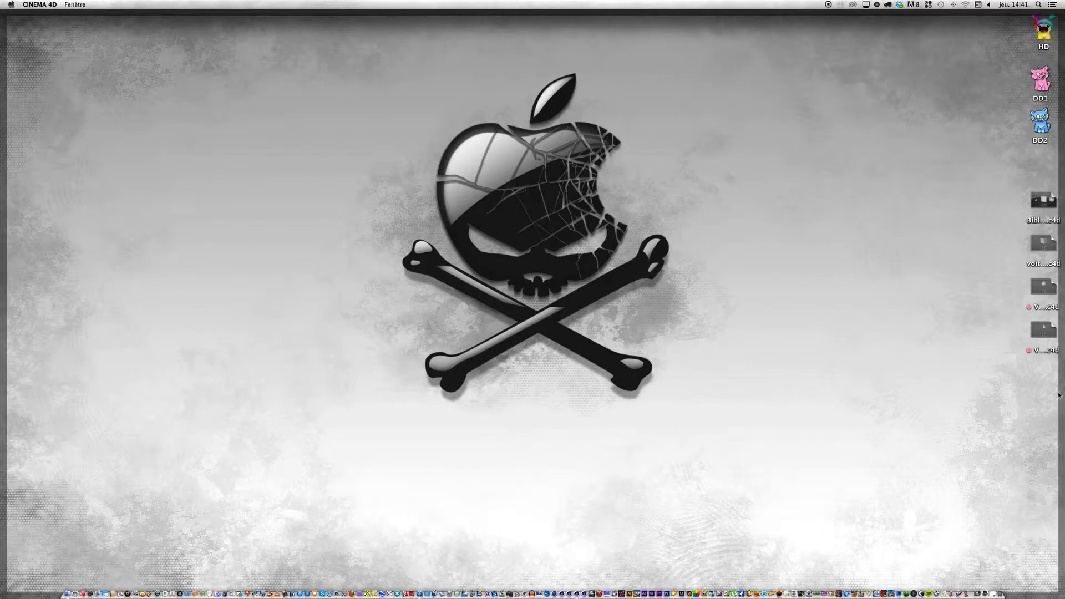
{"action": "right_click", "coordinate": [852, 208]}
{"action": "left_click", "coordinate": [924, 213]}
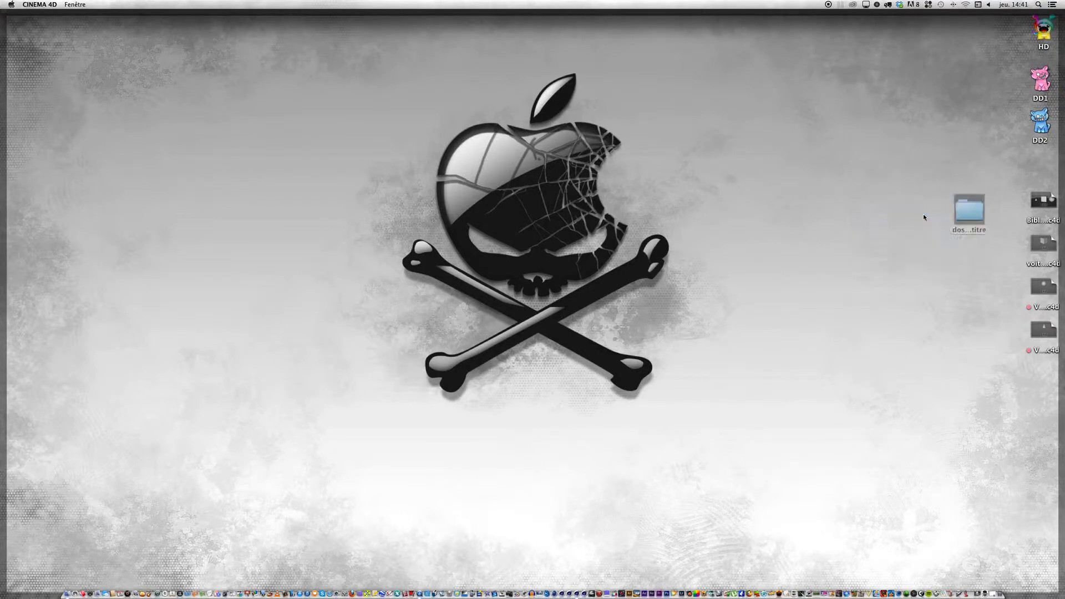
{"action": "left_click", "coordinate": [962, 232]}
{"action": "key", "text": "Return"}
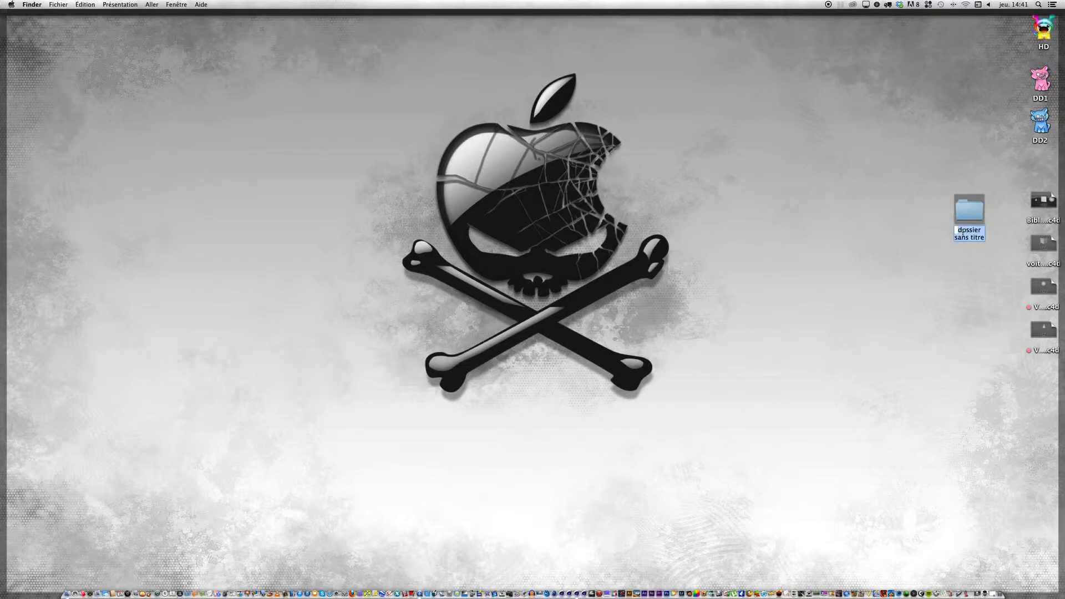
{"action": "type", "text": "Biblio 1"}
{"action": "left_click", "coordinate": [963, 248]}
{"action": "left_click_drag", "start_coordinate": [1036, 378], "coordinate": [1036, 164]}
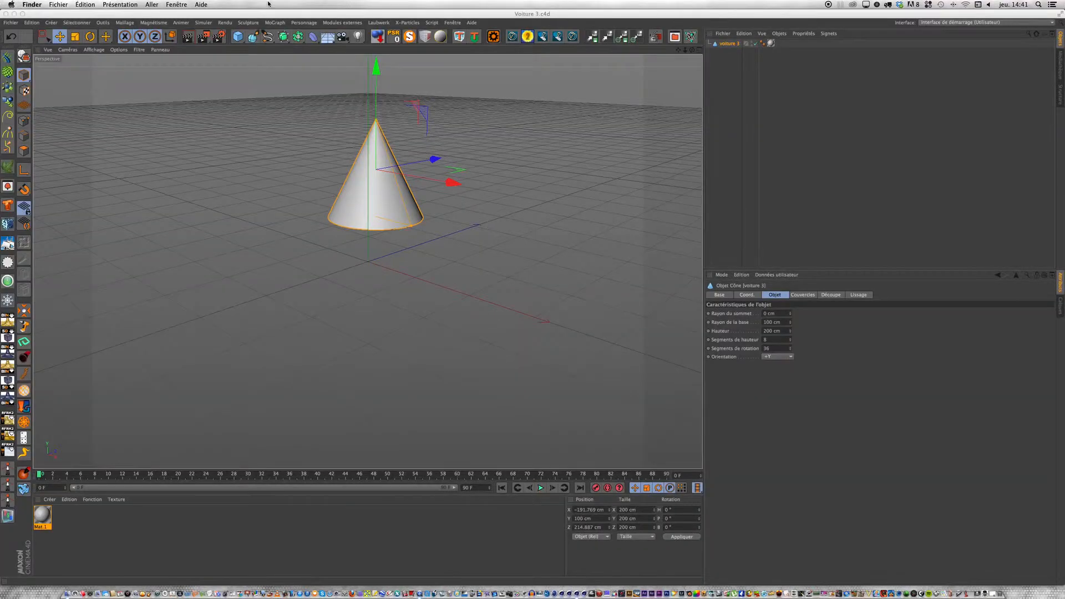
- Close the Voiture 3.c4d project and give voiture 1.c4d in the Biblio 1 folder the Rouge tag
{"action": "left_click", "coordinate": [6, 14]}
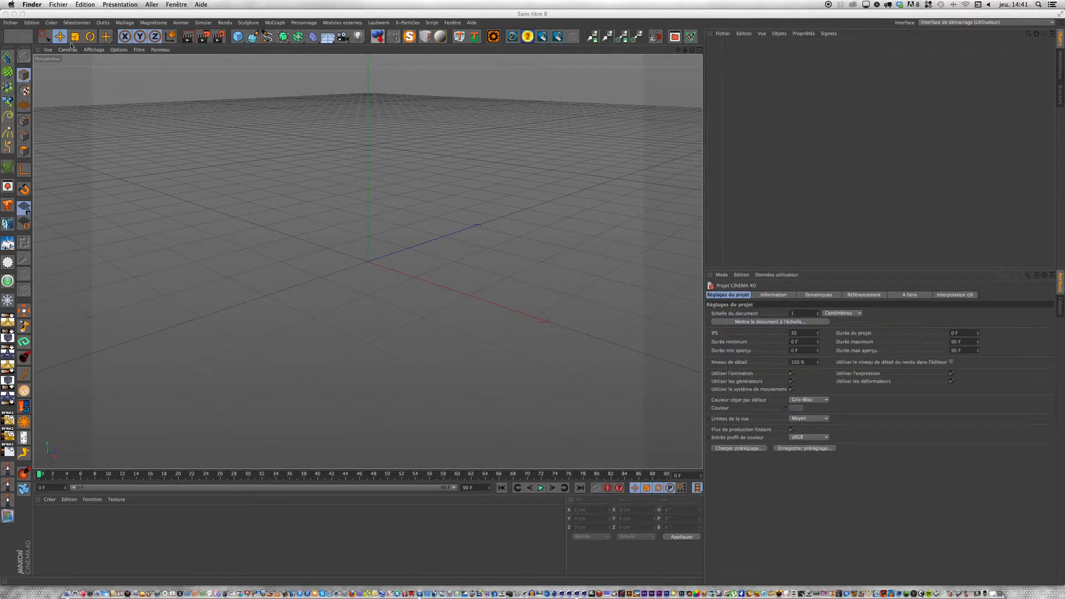
{"action": "left_click", "coordinate": [8, 25]}
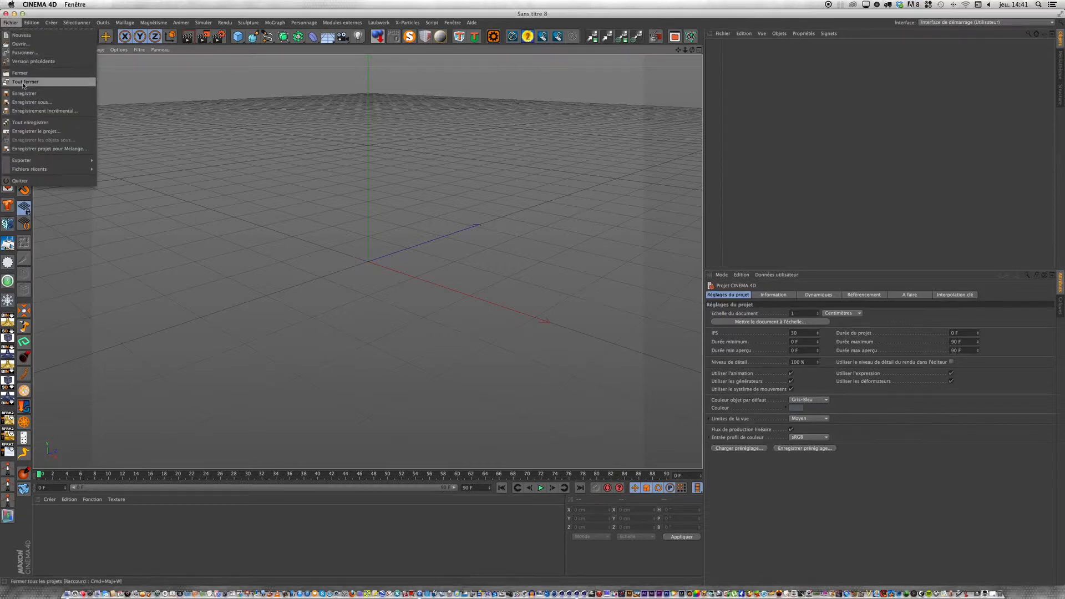
{"action": "left_click", "coordinate": [23, 44]}
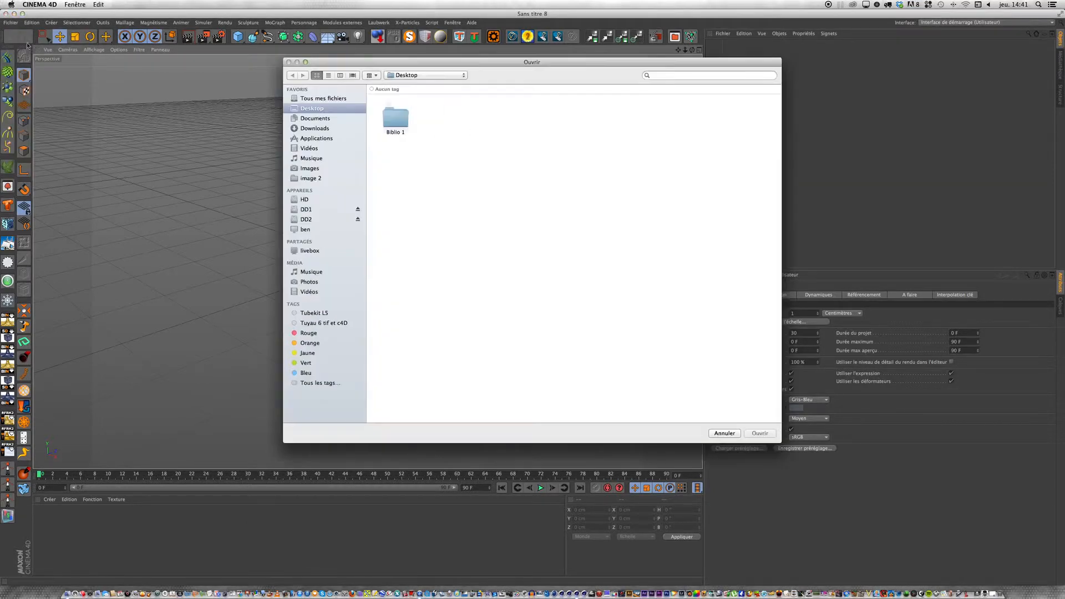
{"action": "double_click", "coordinate": [394, 118]}
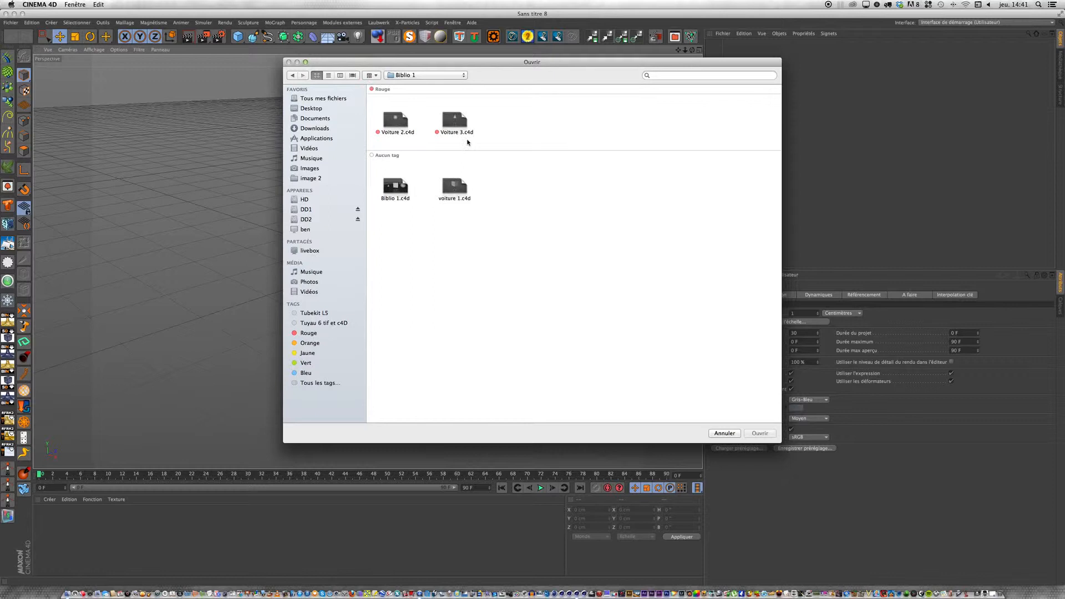
{"action": "right_click", "coordinate": [457, 191]}
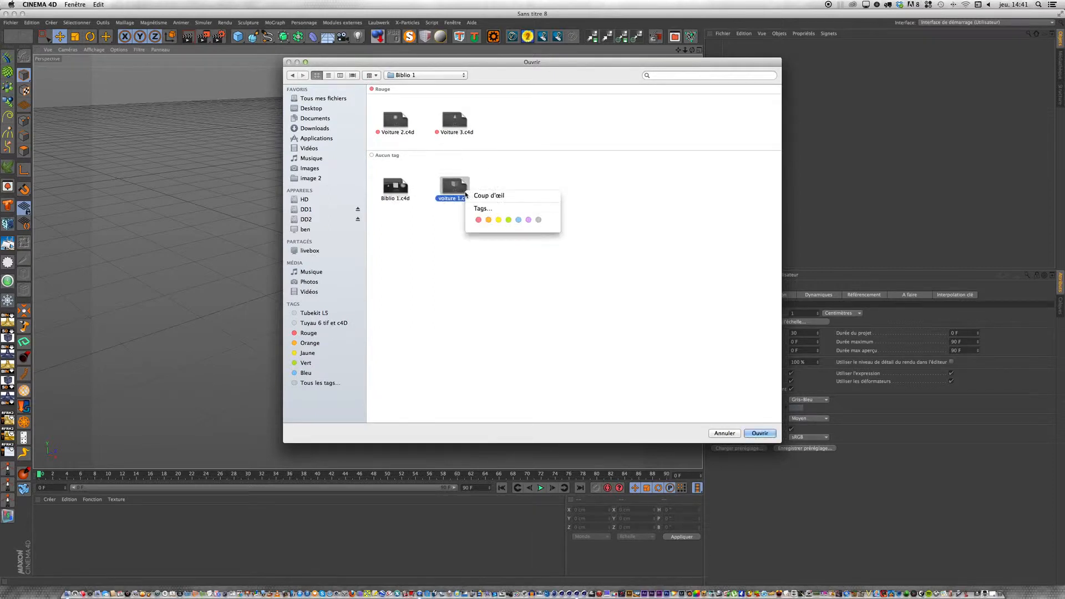
{"action": "left_click", "coordinate": [481, 220]}
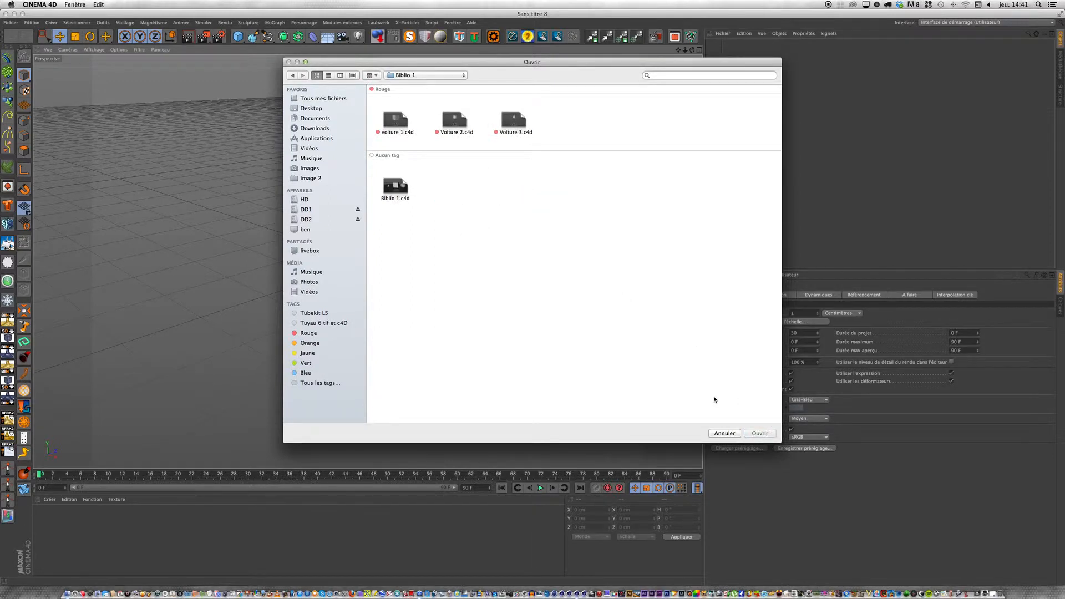
- Give Biblio 1.c4d the Bleu tag and leave the file selection without opening anything
{"action": "right_click", "coordinate": [395, 189]}
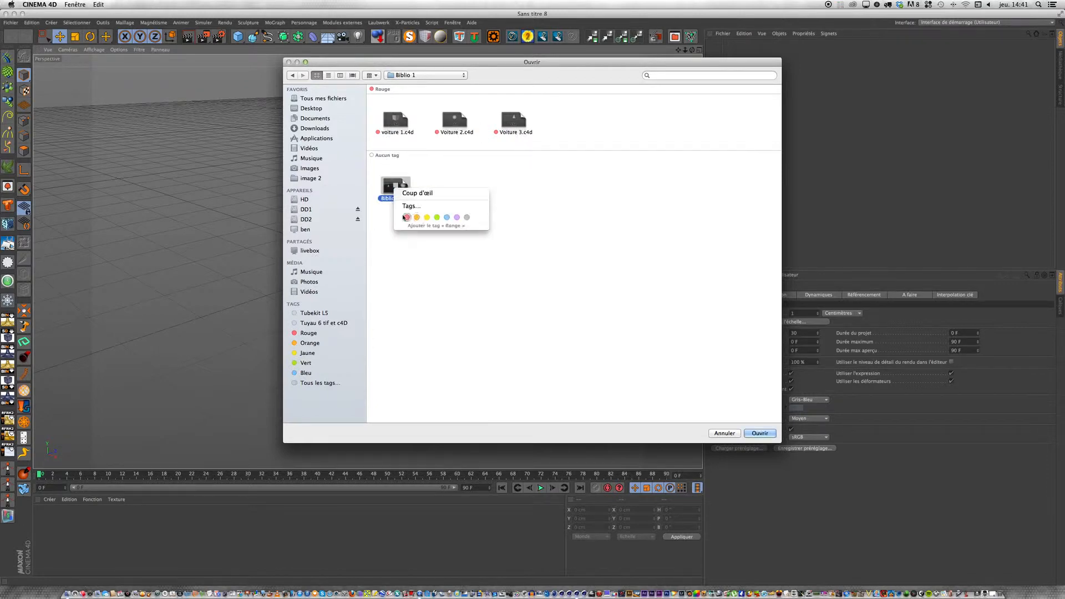
{"action": "left_click", "coordinate": [447, 218]}
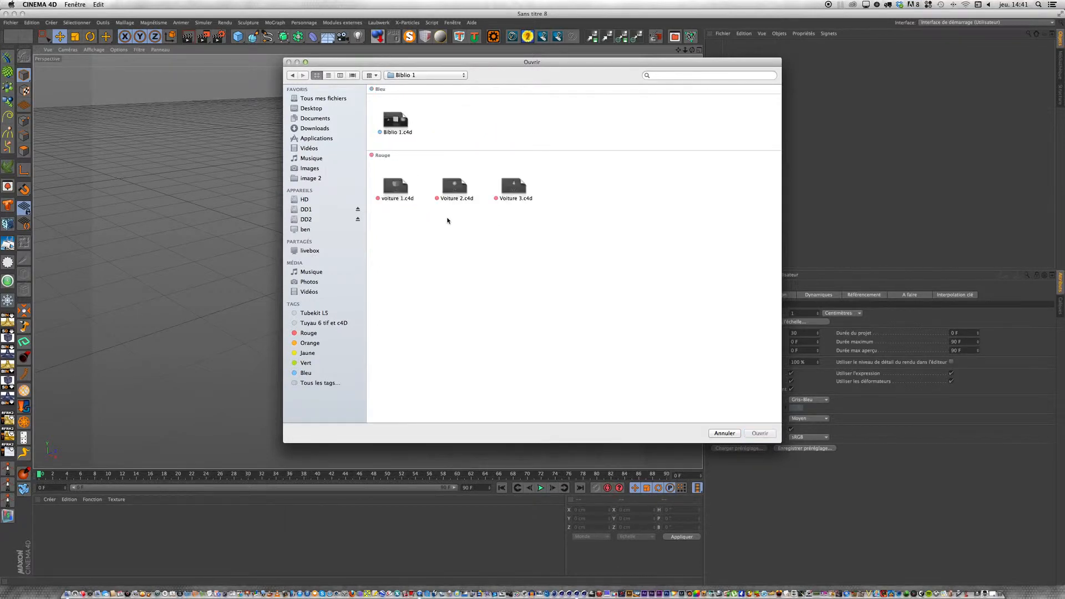
{"action": "left_click", "coordinate": [725, 433]}
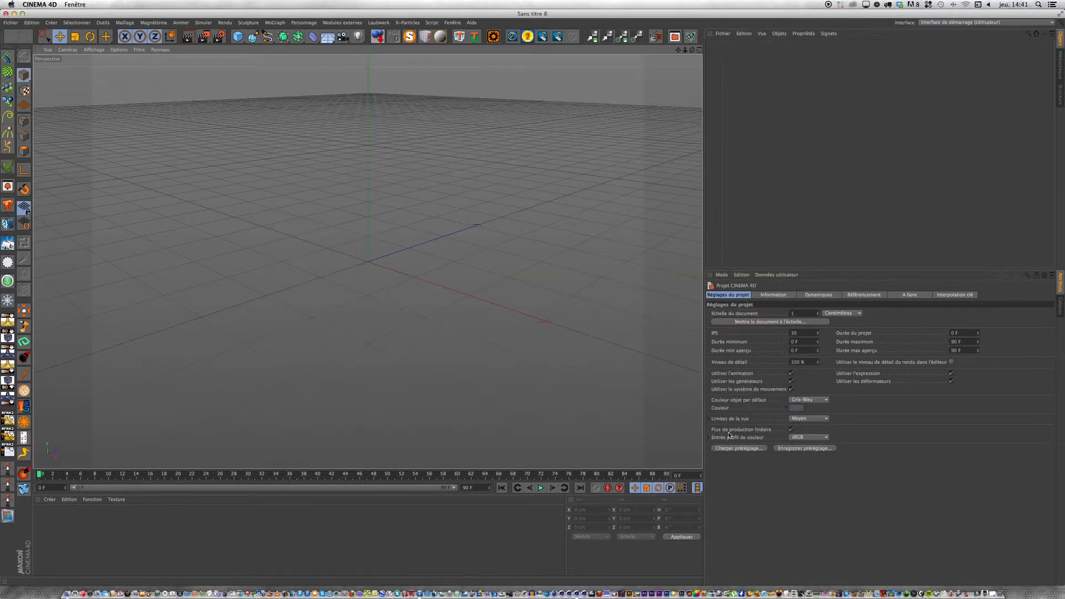
{"action": "left_click", "coordinate": [452, 23]}
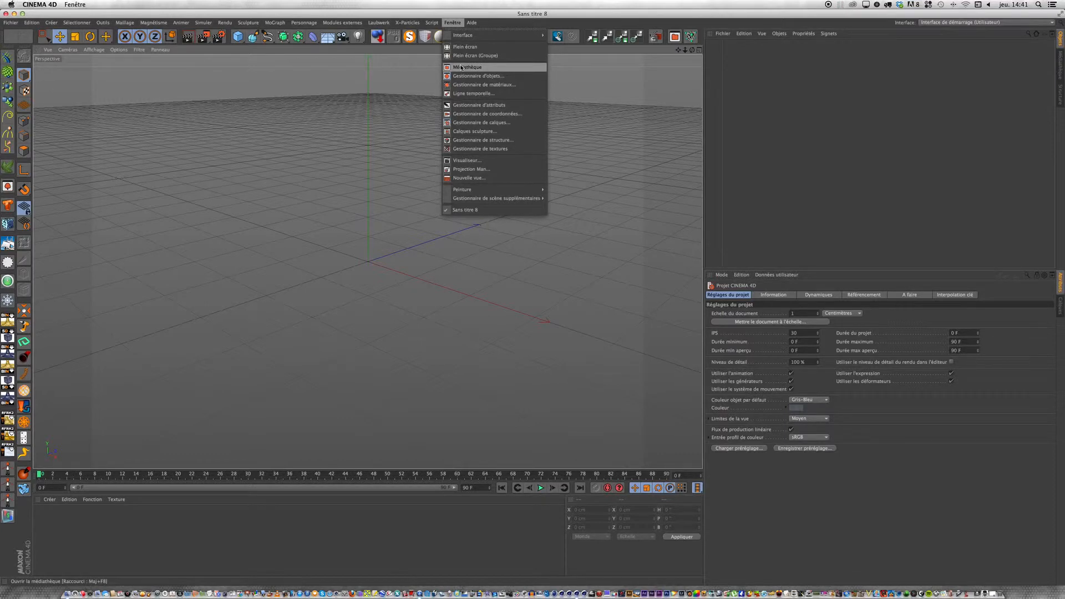
{"action": "left_click", "coordinate": [394, 87]}
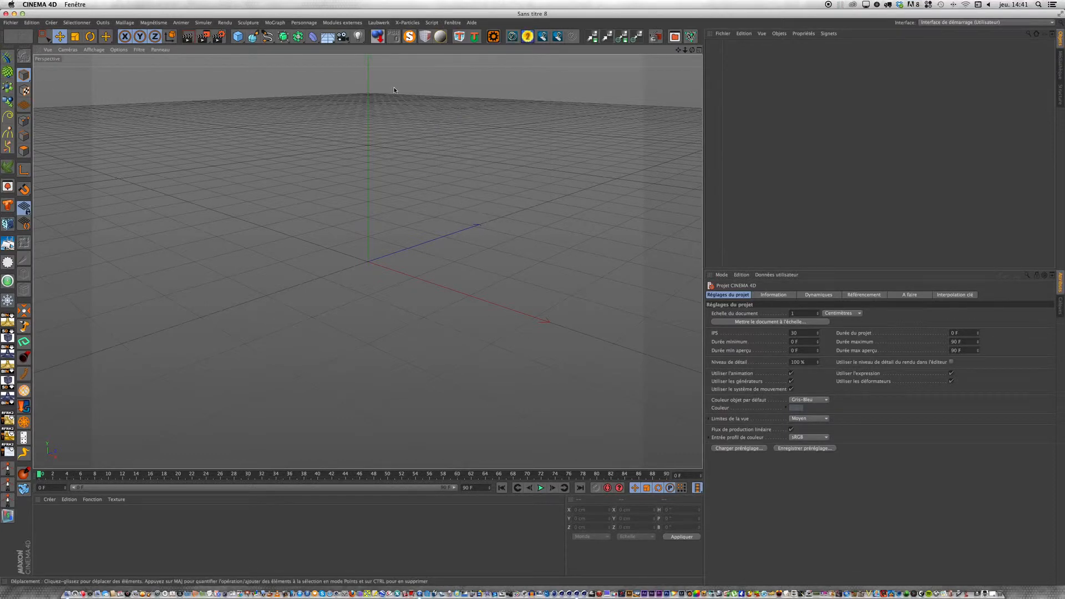
- Open Biblio 1.c4d from the Biblio 1 folder on the Desktop
{"action": "left_click", "coordinate": [10, 22]}
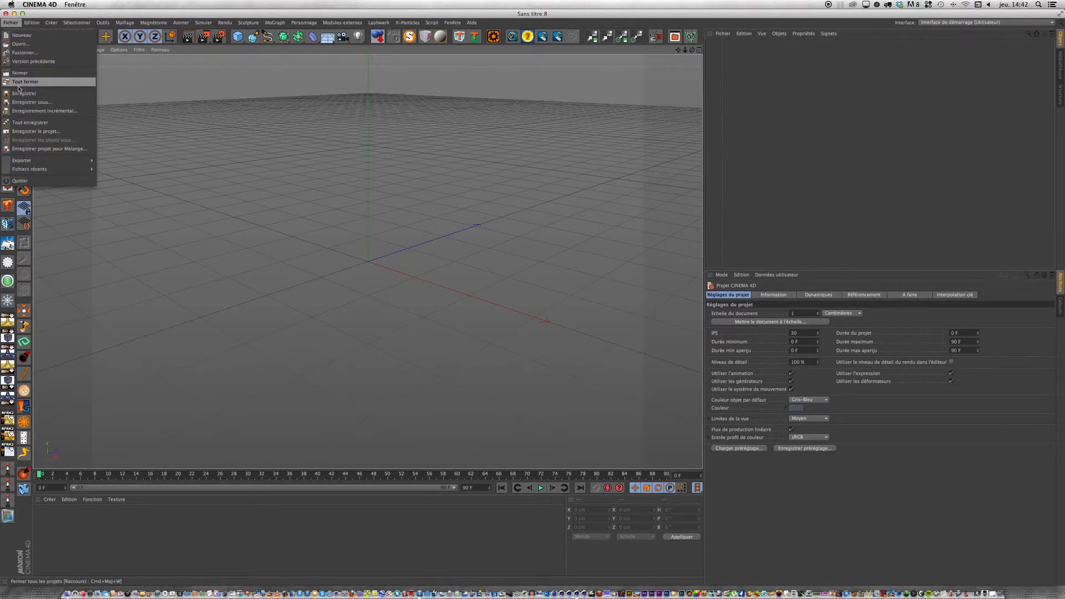
{"action": "left_click", "coordinate": [18, 45]}
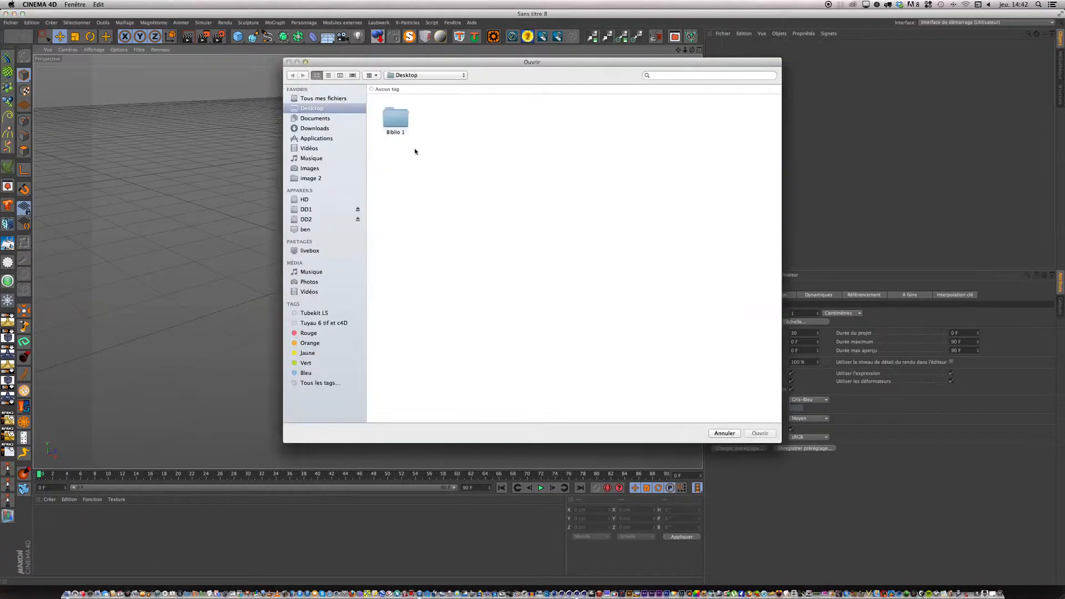
{"action": "double_click", "coordinate": [407, 118]}
{"action": "left_click", "coordinate": [405, 120]}
{"action": "key", "text": "Return"}
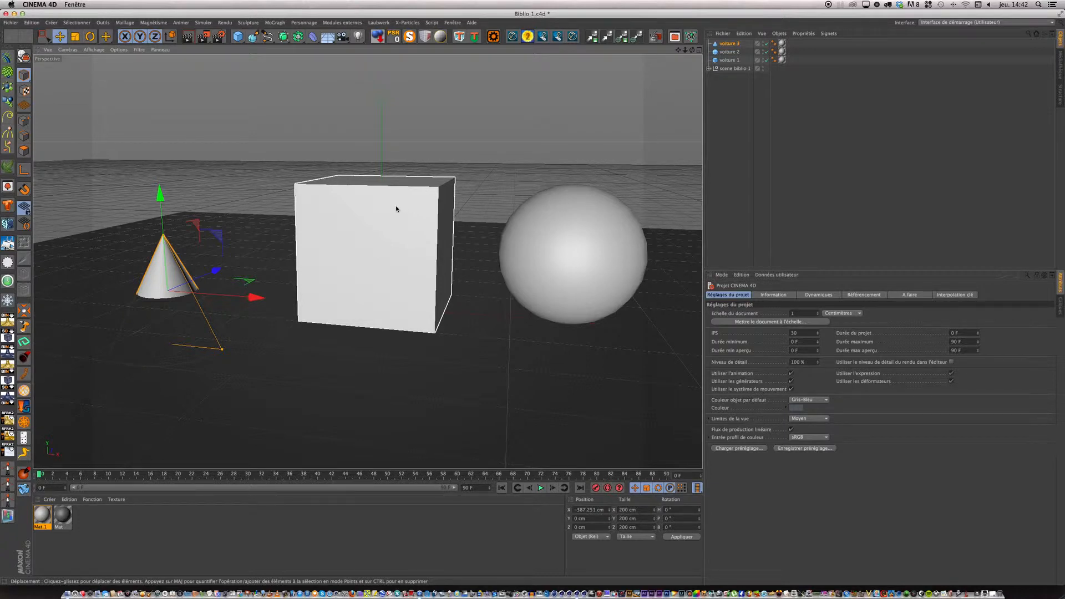
- Scale the voiture 3 cone to about 189 cm and rest its base on the floor at Y 0
{"action": "left_click", "coordinate": [729, 45]}
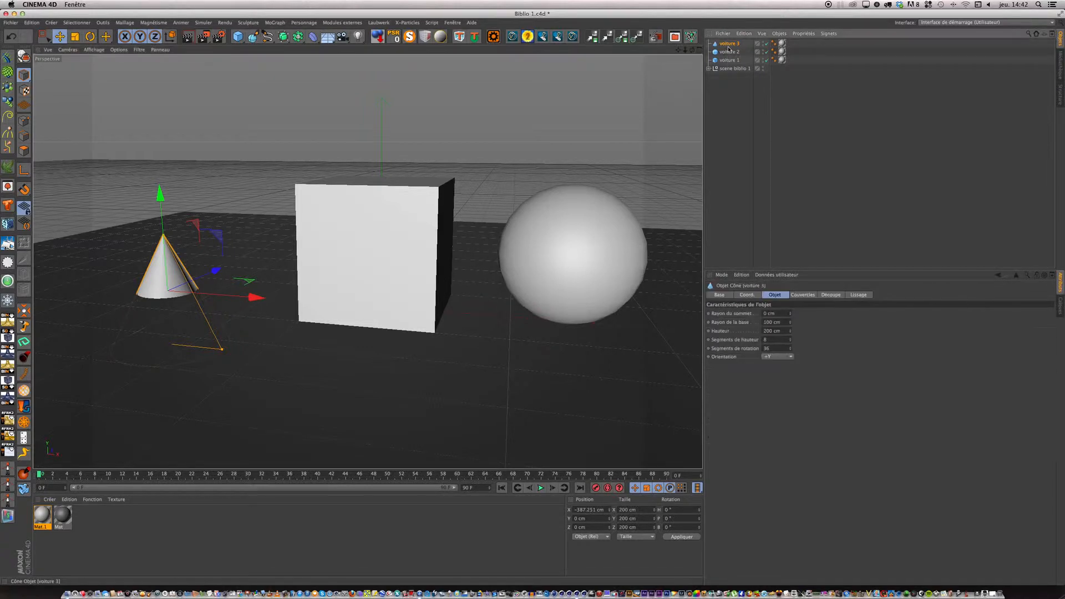
{"action": "left_click", "coordinate": [75, 36]}
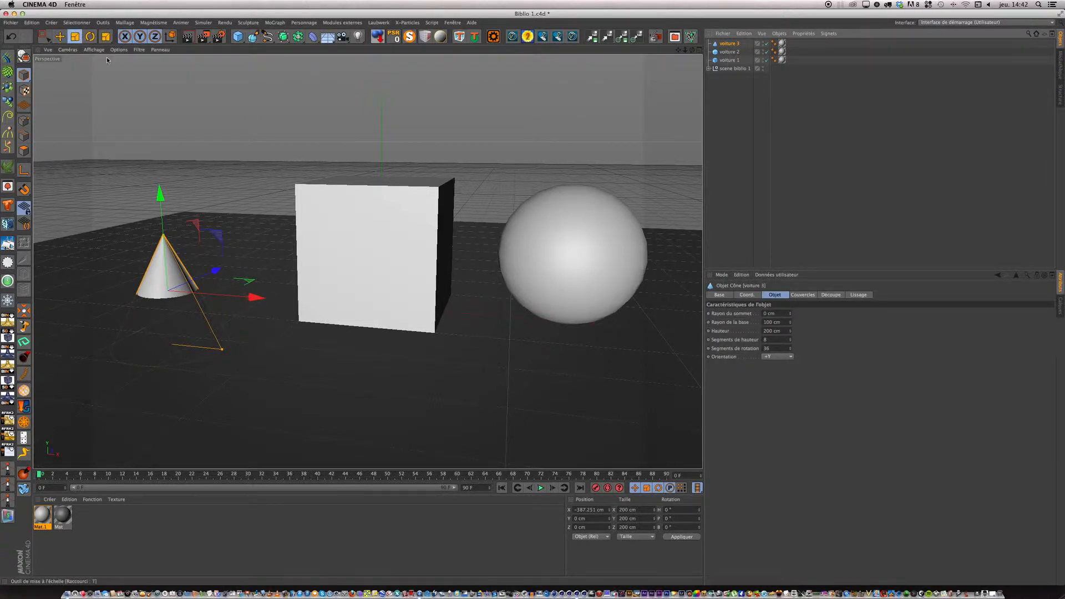
{"action": "left_click_drag", "start_coordinate": [429, 110], "coordinate": [472, 111]}
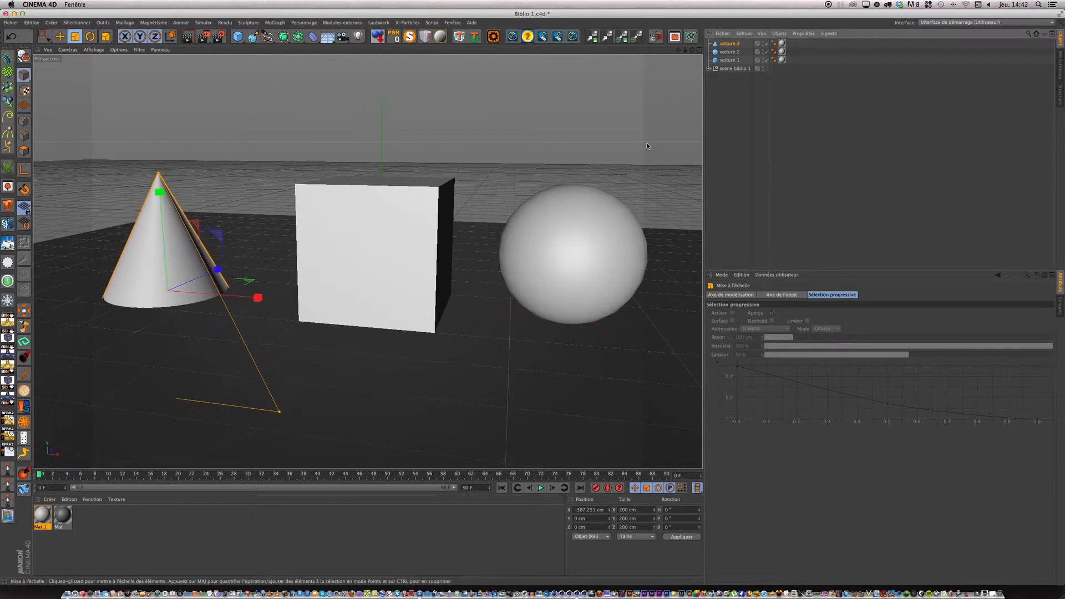
{"action": "left_click", "coordinate": [398, 33]}
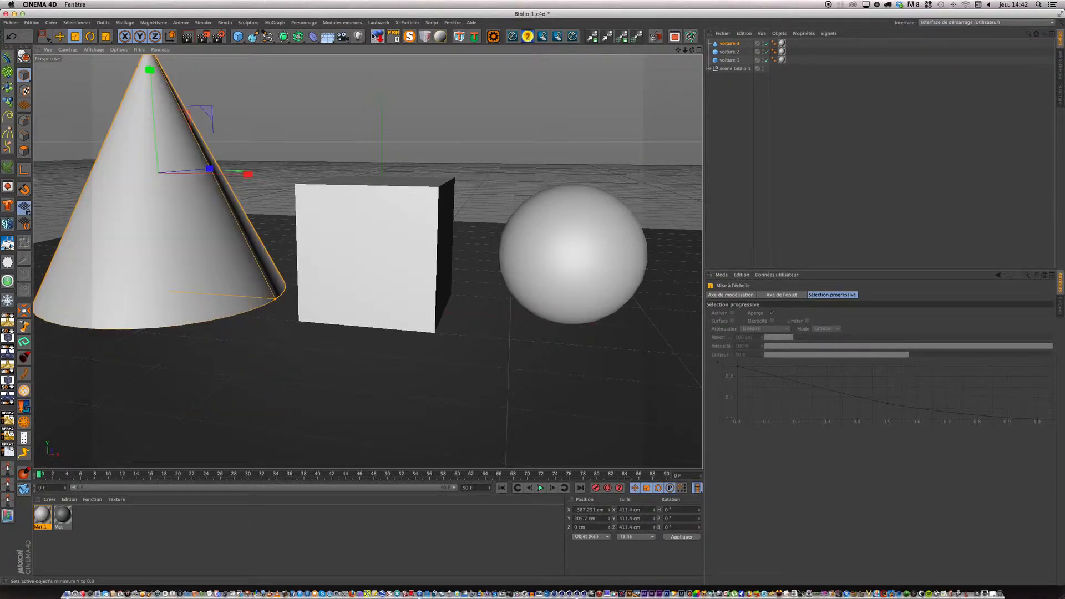
{"action": "left_click_drag", "start_coordinate": [208, 110], "coordinate": [294, 94]}
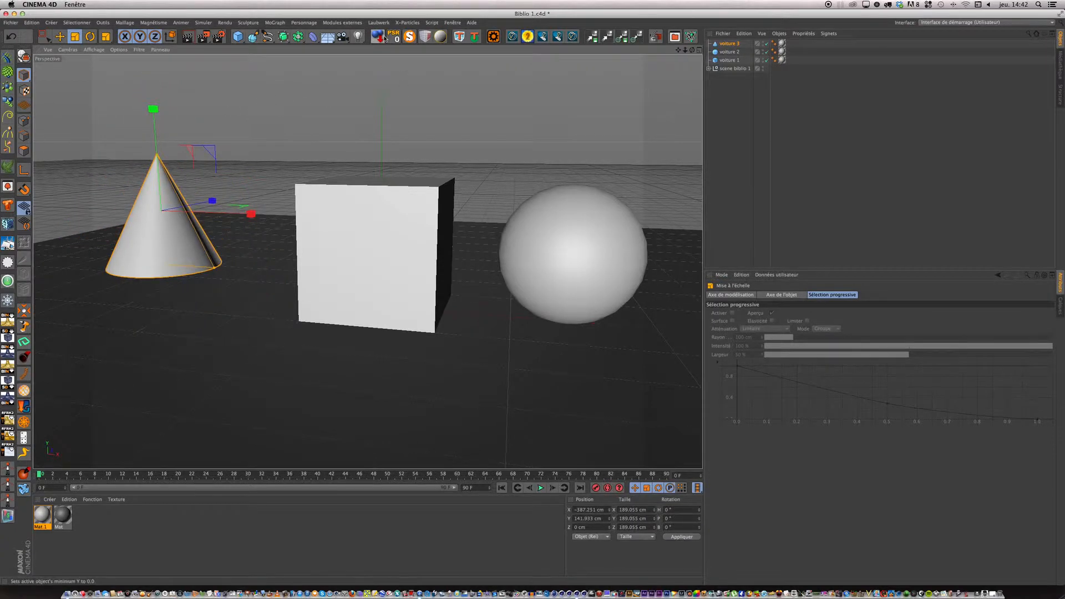
{"action": "left_click", "coordinate": [379, 37]}
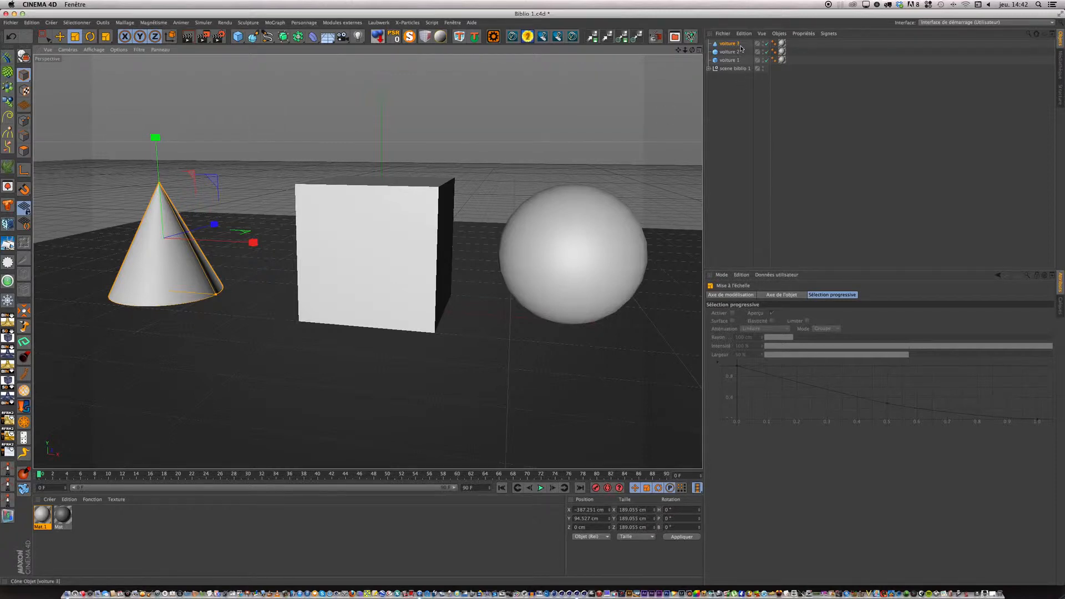
- Centre the voiture 3 cone on voiture 1 by parenting it and resetting its PSR, and move it out below scene biblio 1
{"action": "left_click_drag", "start_coordinate": [738, 47], "coordinate": [733, 57]}
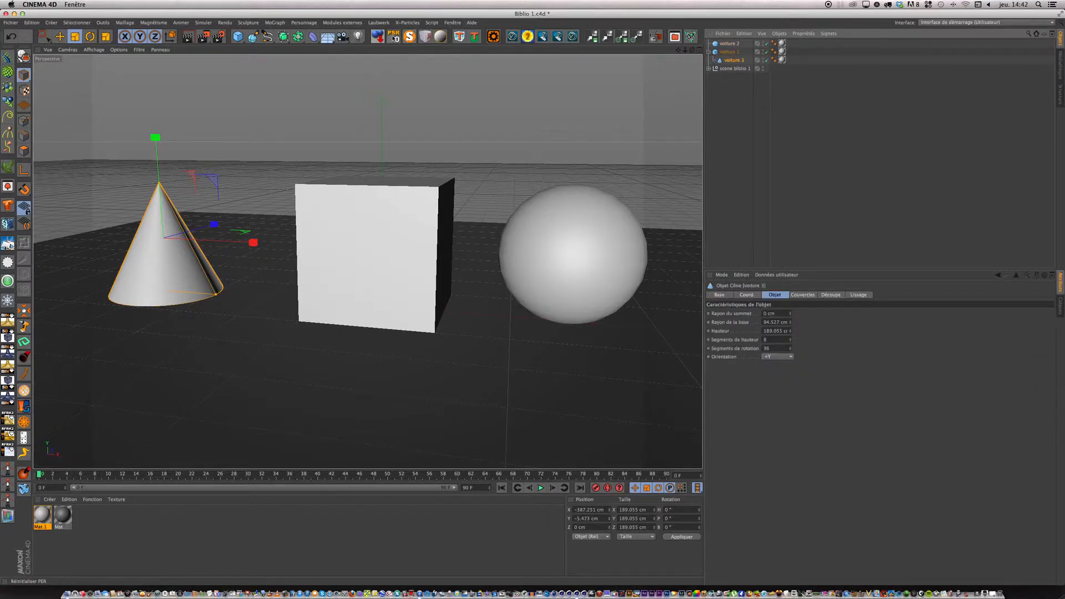
{"action": "left_click", "coordinate": [513, 36]}
{"action": "left_click_drag", "start_coordinate": [736, 62], "coordinate": [735, 82]}
- Centre the voiture 2 sphere on voiture 1 with a PSR reset, and order the hierarchy as scene biblio 1, voiture 1, voiture 2, voiture 3
{"action": "left_click_drag", "start_coordinate": [729, 44], "coordinate": [731, 52]}
{"action": "left_click", "coordinate": [394, 37]}
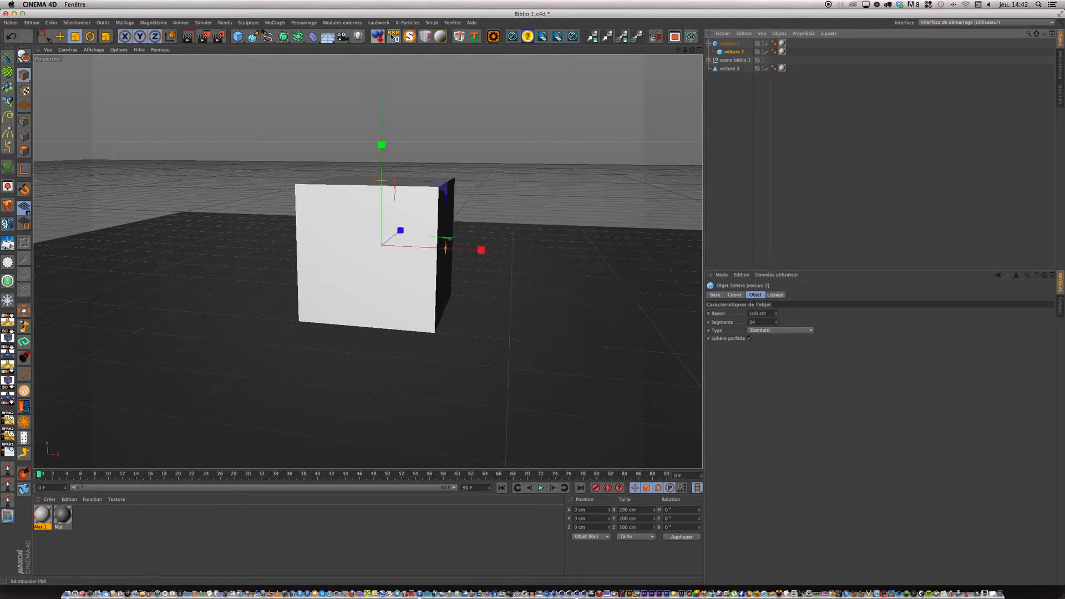
{"action": "left_click_drag", "start_coordinate": [734, 67], "coordinate": [728, 42]}
- Disable the voiture 2 sphere and the voiture 3 cone in the object hierarchy
{"action": "left_click", "coordinate": [766, 60]}
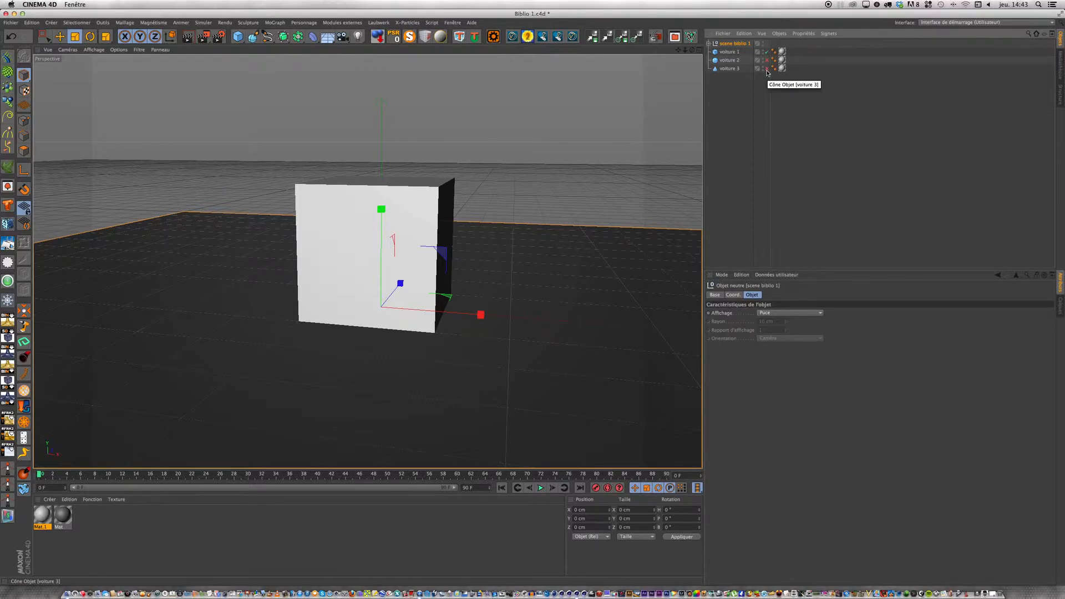
{"action": "left_click", "coordinate": [766, 68]}
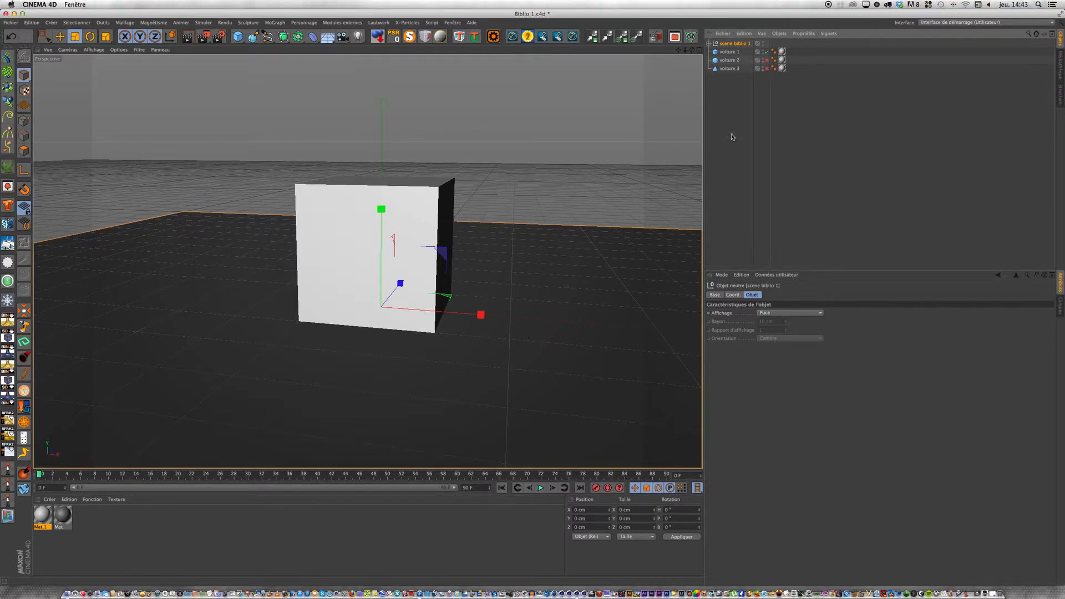
{"action": "left_click_drag", "start_coordinate": [691, 50], "coordinate": [714, 50]}
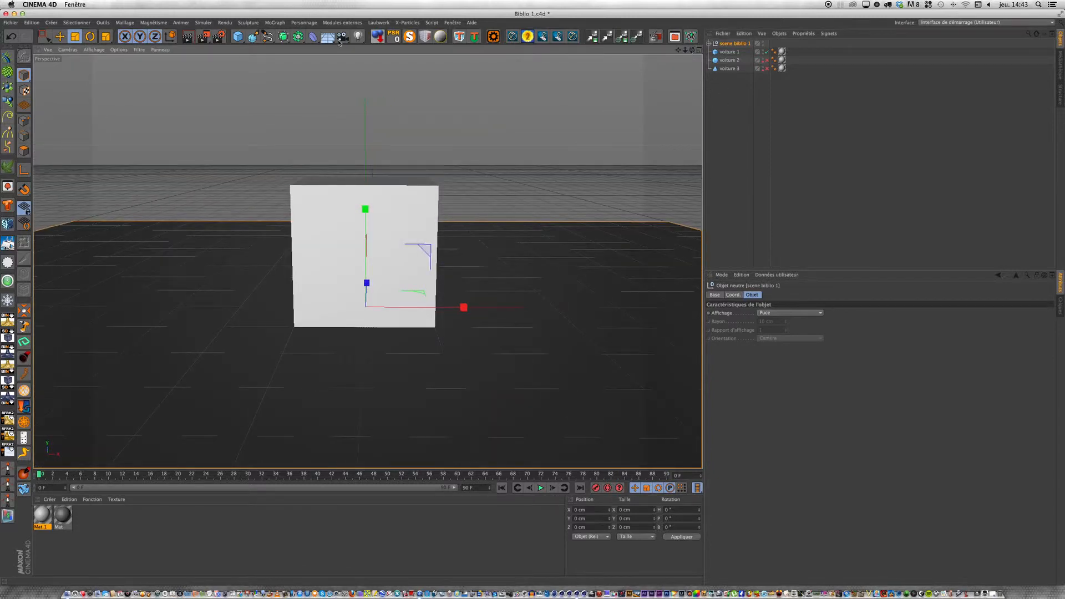
- Add a camera and reset its position and rotation to 0 on all axes
{"action": "left_click", "coordinate": [343, 36]}
{"action": "left_click", "coordinate": [372, 47]}
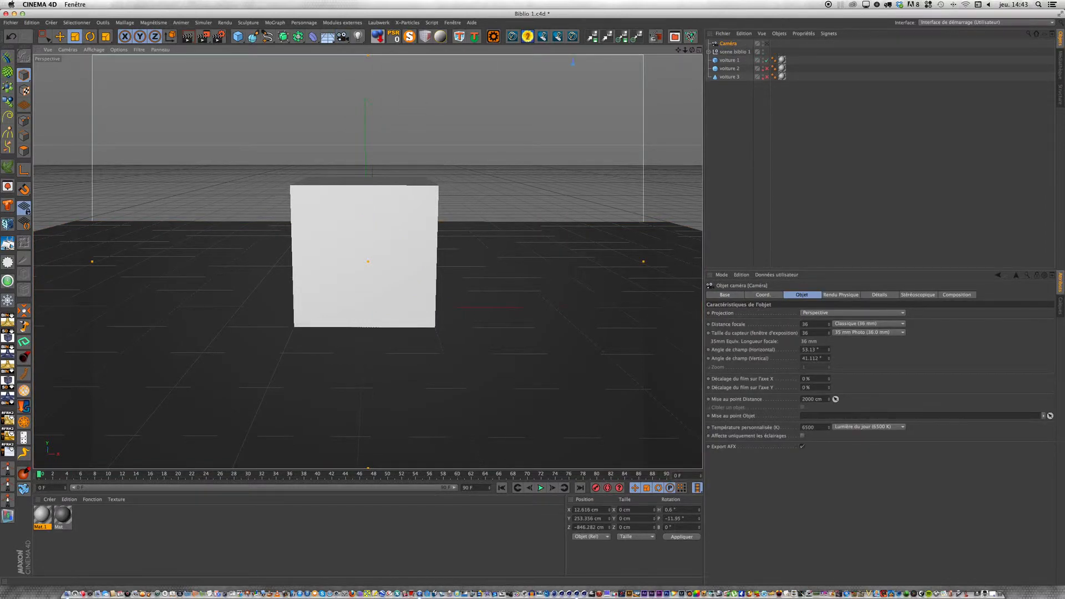
{"action": "double_click", "coordinate": [591, 509]}
{"action": "key", "text": "BackSpace"}
{"action": "double_click", "coordinate": [595, 520]}
{"action": "key", "text": "BackSpace"}
{"action": "double_click", "coordinate": [595, 527]}
{"action": "key", "text": "BackSpace"}
{"action": "double_click", "coordinate": [679, 519]}
{"action": "key", "text": "BackSpace"}
{"action": "double_click", "coordinate": [677, 510]}
{"action": "key", "text": "BackSpace"}
{"action": "left_click", "coordinate": [678, 537]}
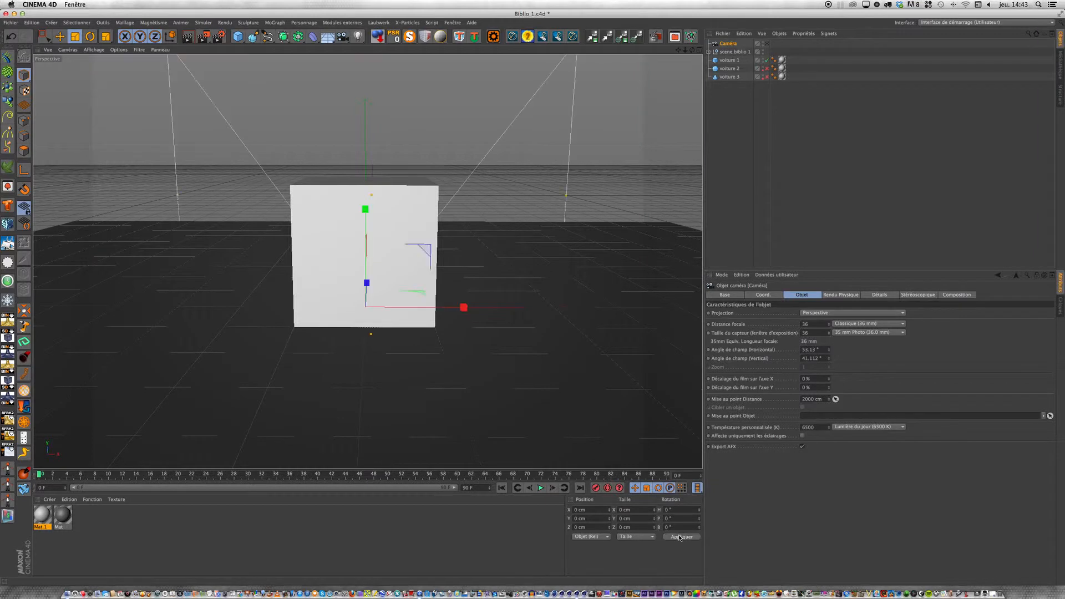
- Look through the new camera, pull it back to about Z -744 cm and raise it to about Y 94 cm
{"action": "left_click", "coordinate": [766, 43]}
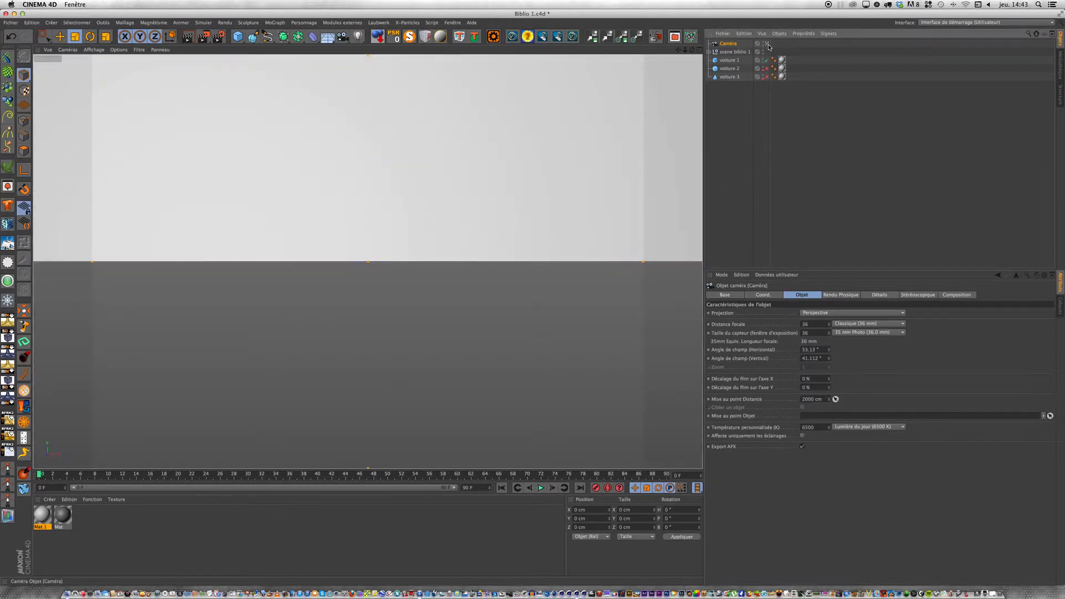
{"action": "left_click_drag", "start_coordinate": [685, 50], "coordinate": [638, 51]}
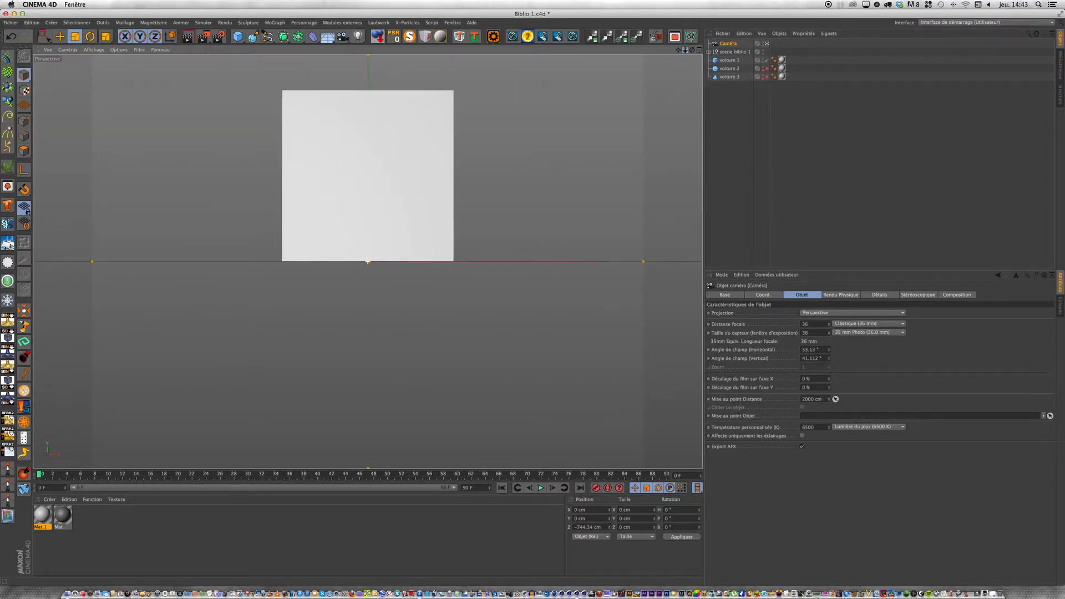
{"action": "left_click", "coordinate": [700, 50]}
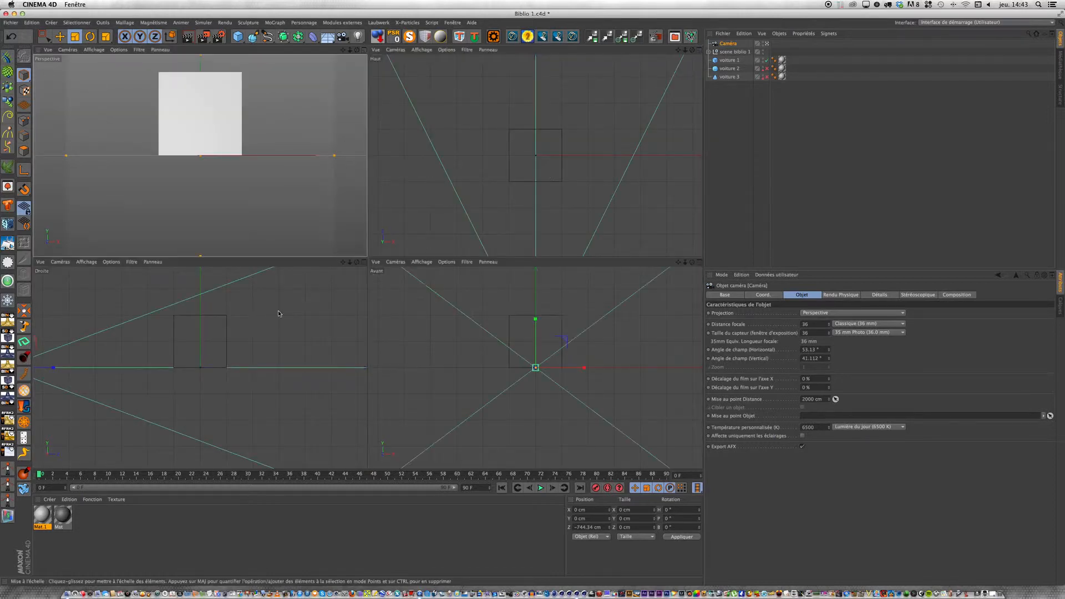
{"action": "scroll", "coordinate": [246, 326], "scroll_direction": "down", "scroll_amount": 2}
{"action": "scroll", "coordinate": [247, 326], "scroll_direction": "up", "scroll_amount": 1}
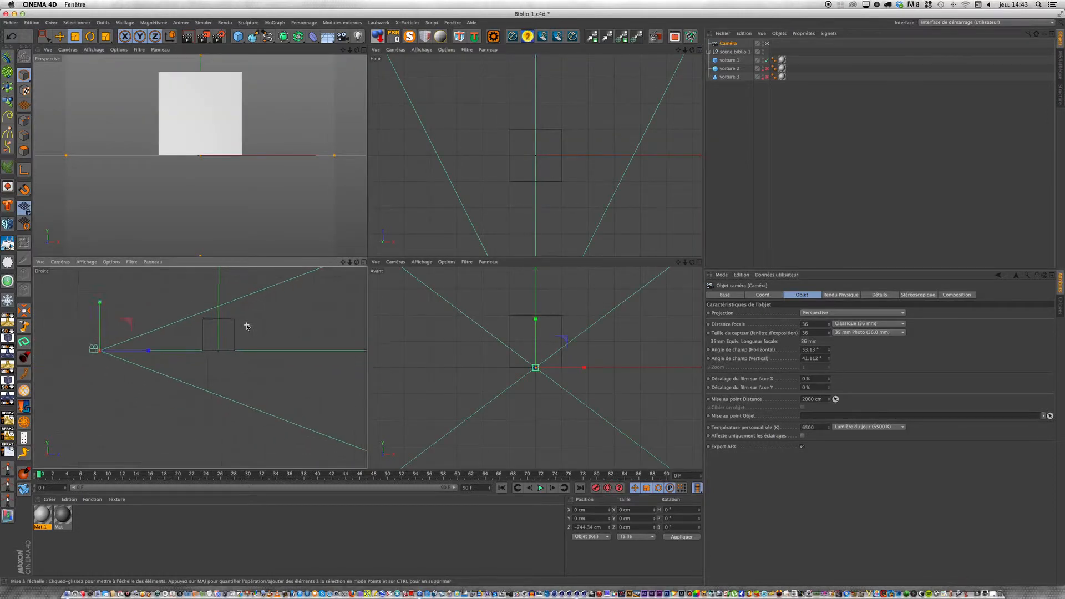
{"action": "key", "text": "space"}
{"action": "left_click_drag", "start_coordinate": [100, 304], "coordinate": [100, 289]}
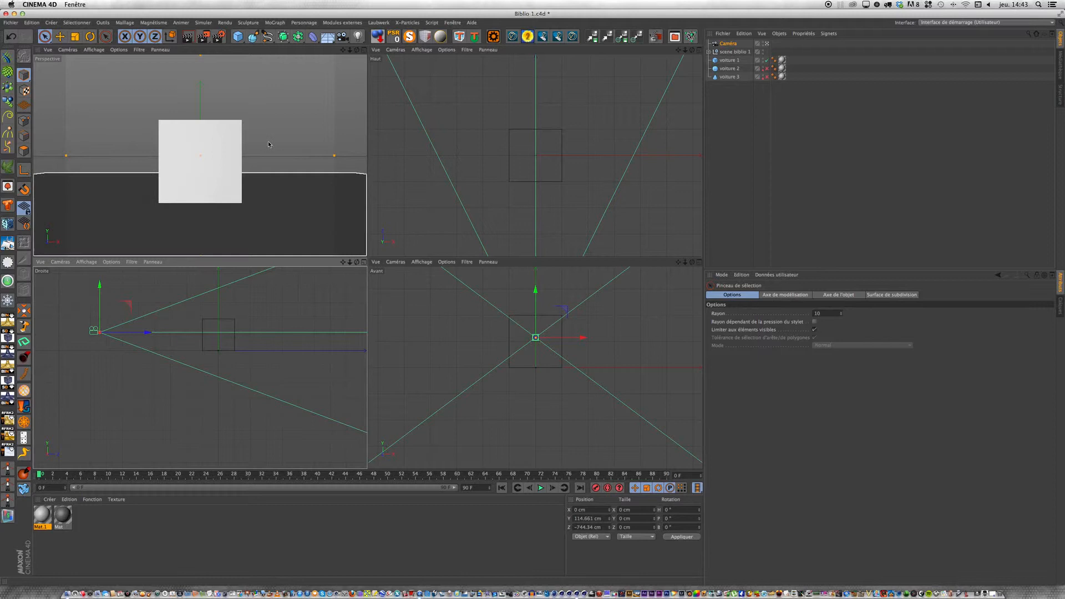
{"action": "left_click_drag", "start_coordinate": [96, 291], "coordinate": [96, 295]}
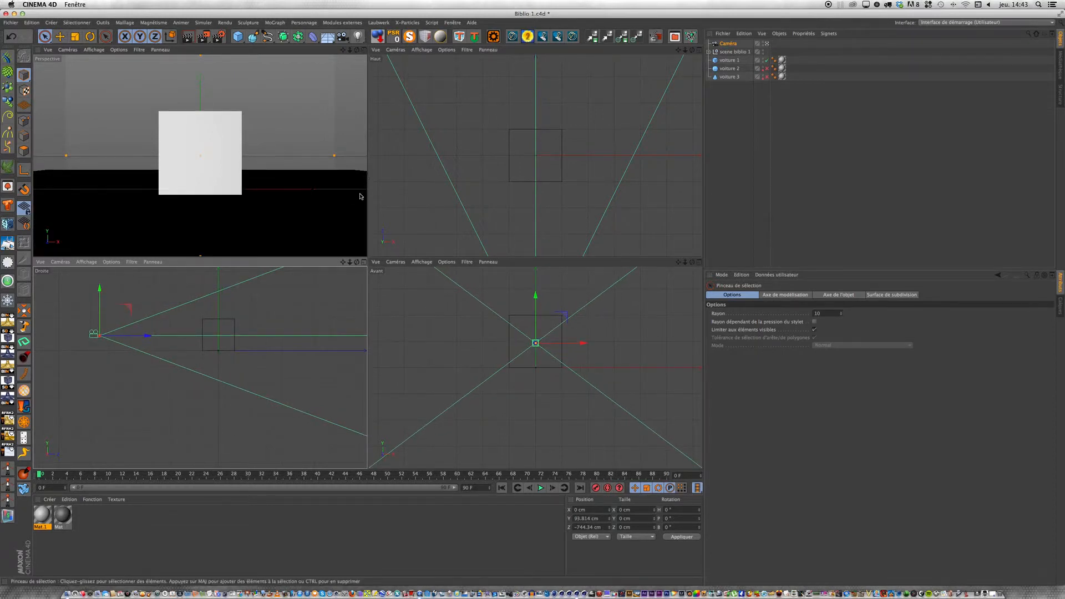
- Tilt the camera view down on the cube from a height of about 264 cm and lock the camera with a Protection tag
{"action": "left_click_drag", "start_coordinate": [357, 50], "coordinate": [349, 83]}
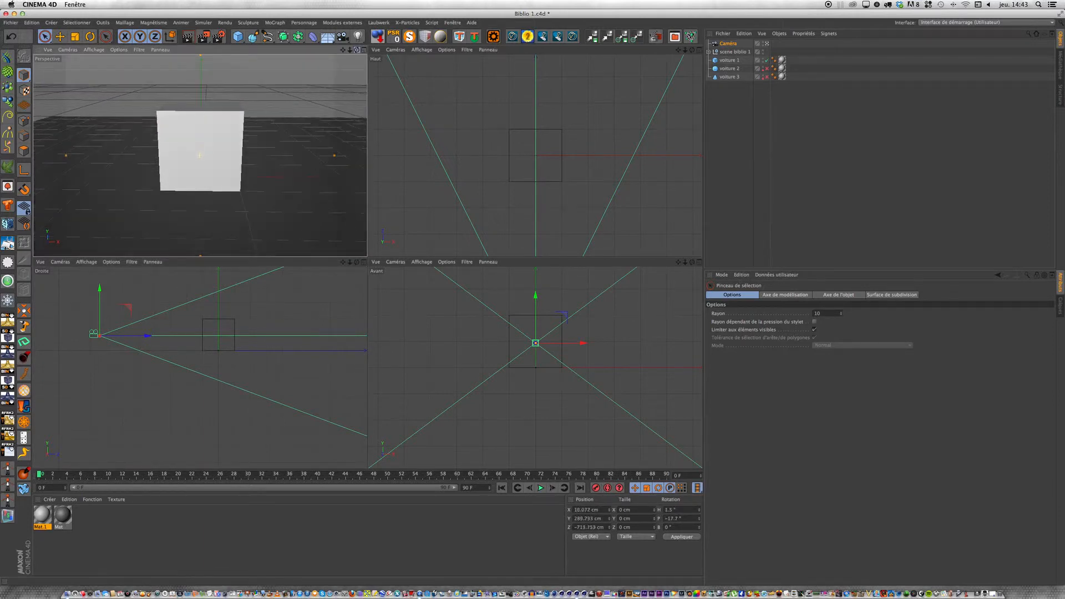
{"action": "left_click", "coordinate": [364, 50]}
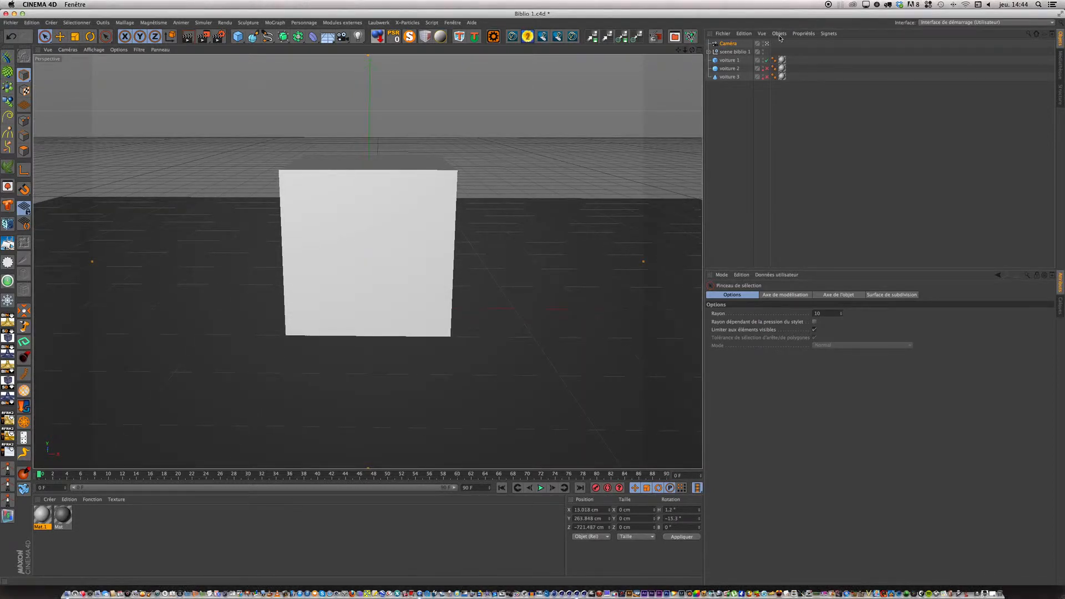
{"action": "left_click", "coordinate": [798, 34]}
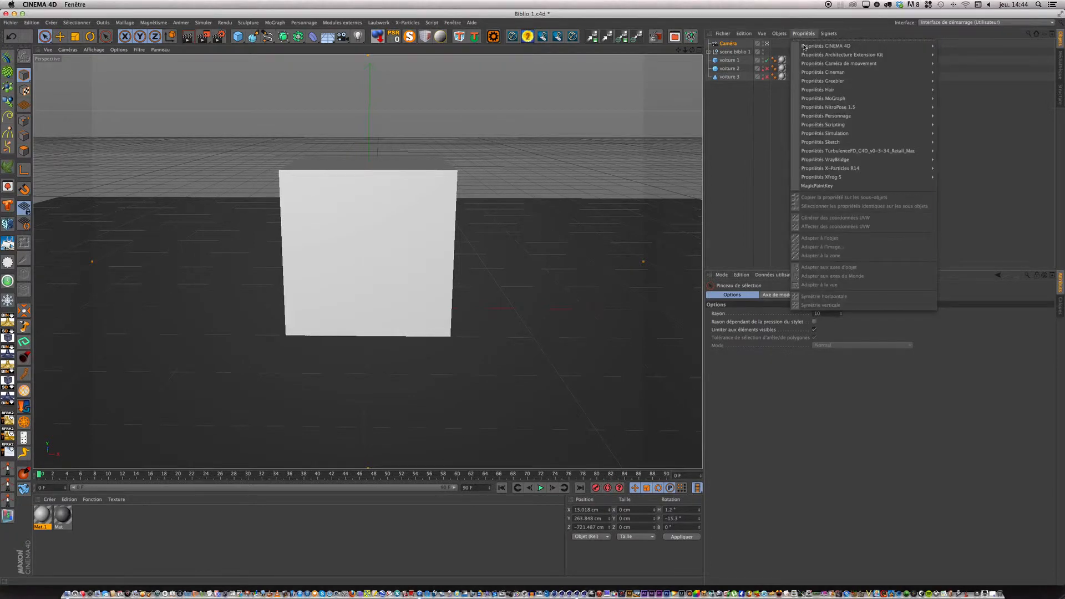
{"action": "mouse_move", "coordinate": [804, 48]}
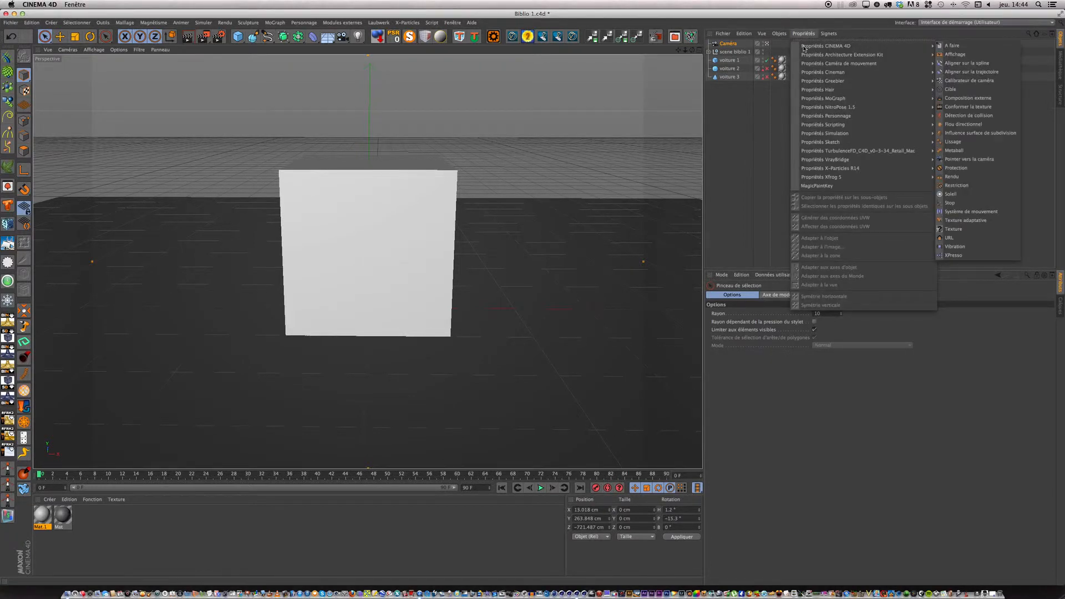
{"action": "left_click", "coordinate": [957, 168]}
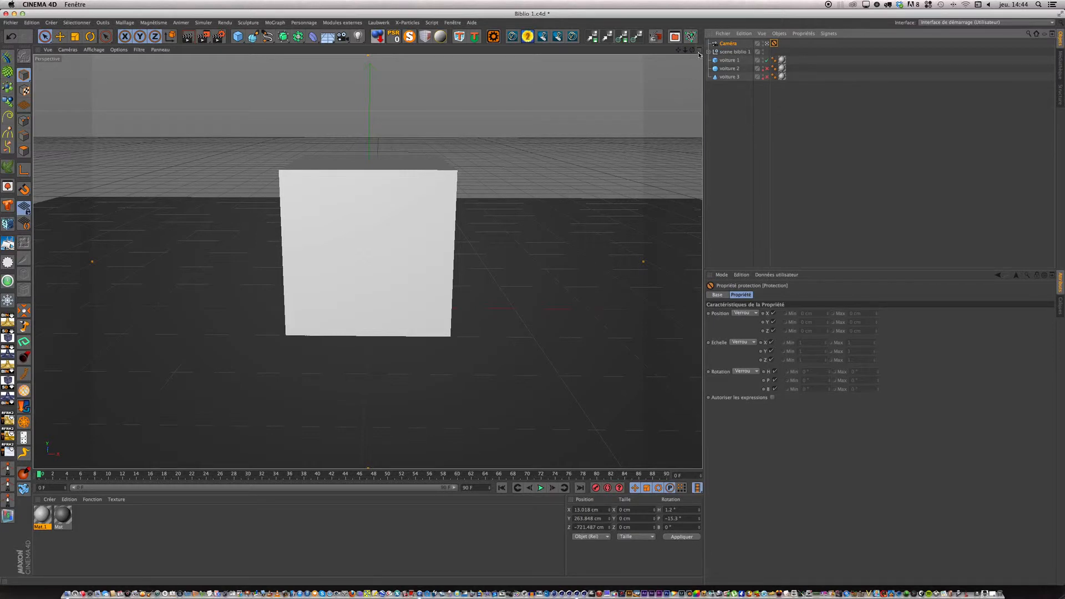
- Set the render output to save as Inspacemetal GlassMatKit in the Biblio 1 folder with the Jaune tag
{"action": "left_click", "coordinate": [526, 34]}
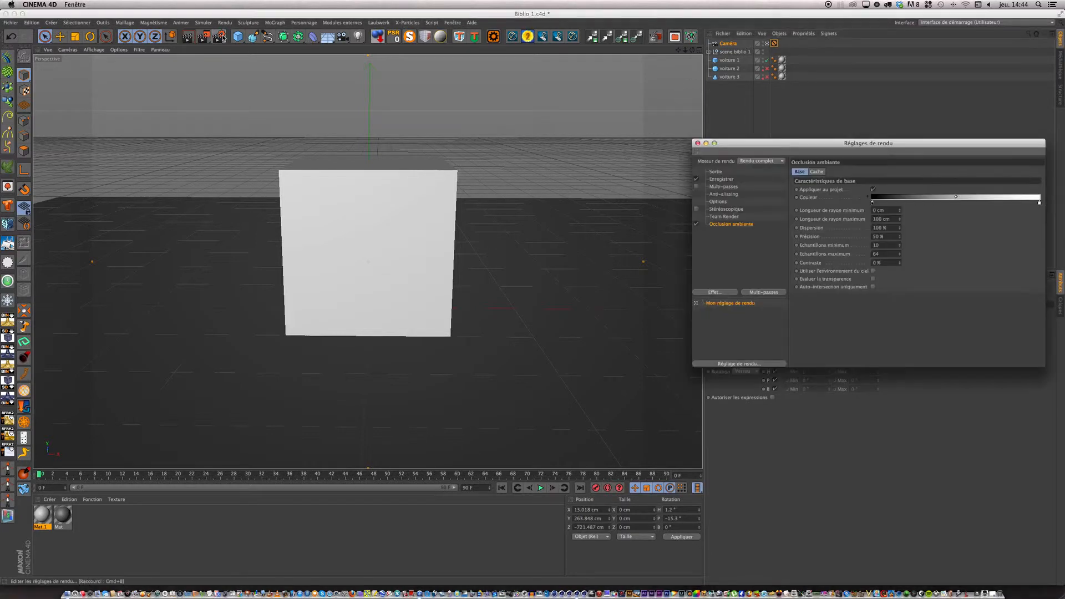
{"action": "left_click_drag", "start_coordinate": [727, 143], "coordinate": [405, 143]}
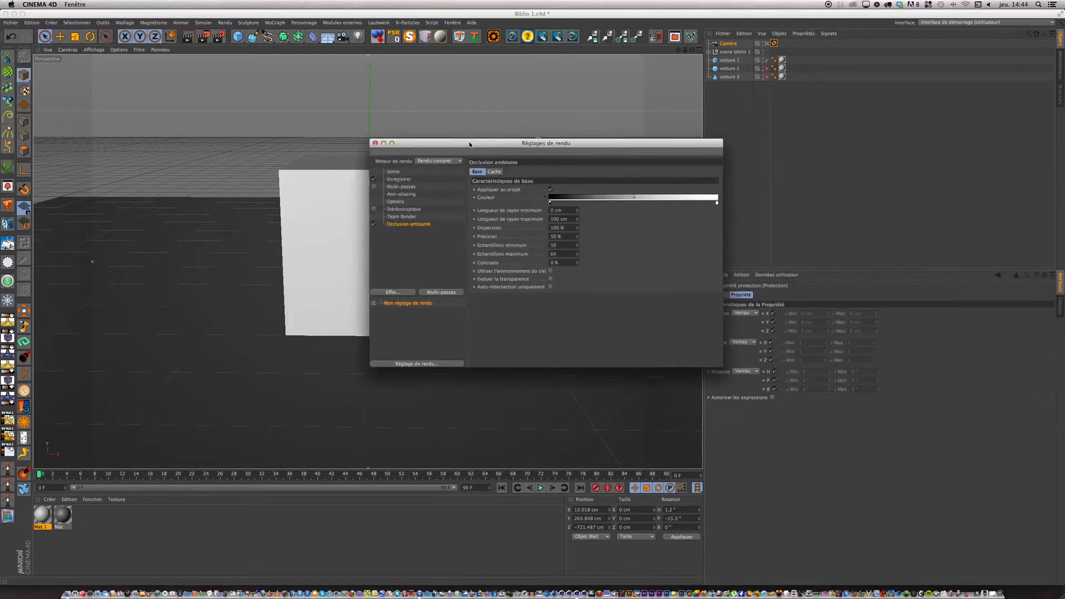
{"action": "left_click", "coordinate": [404, 174]}
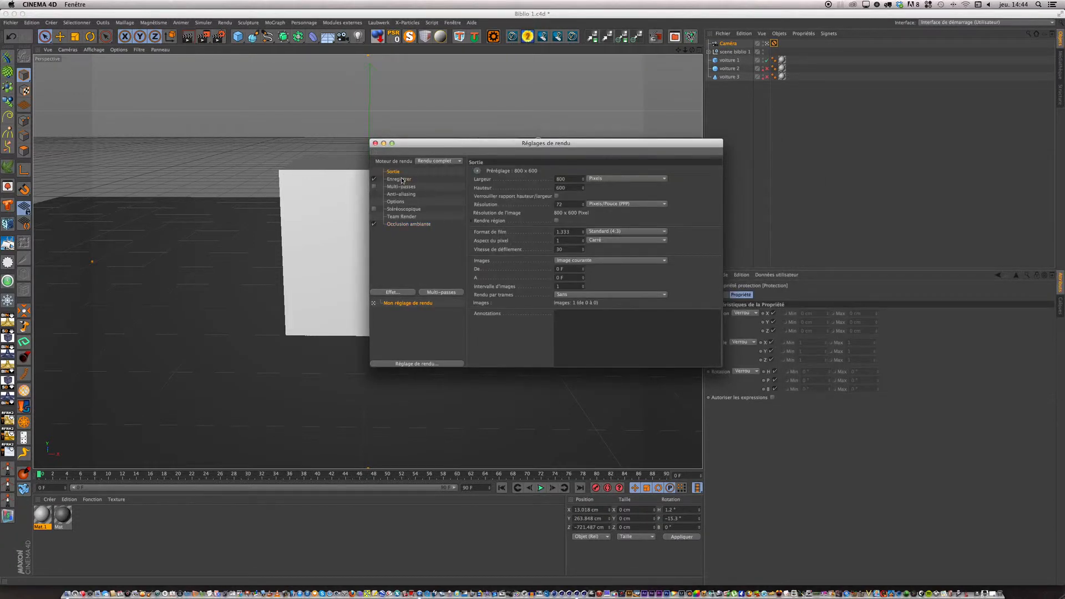
{"action": "left_click", "coordinate": [401, 179]}
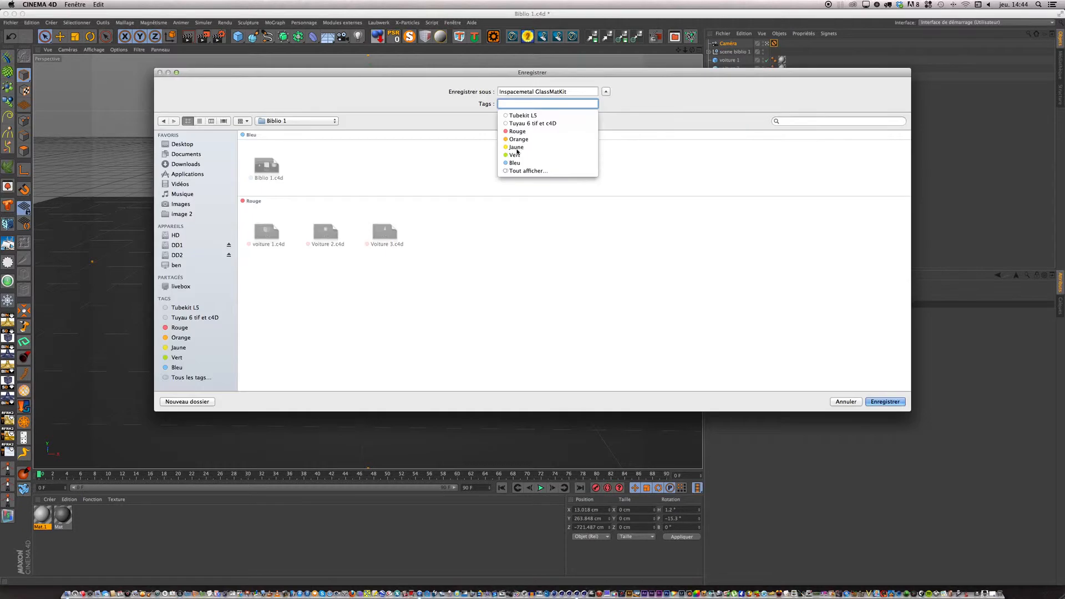
{"action": "left_click", "coordinate": [517, 148]}
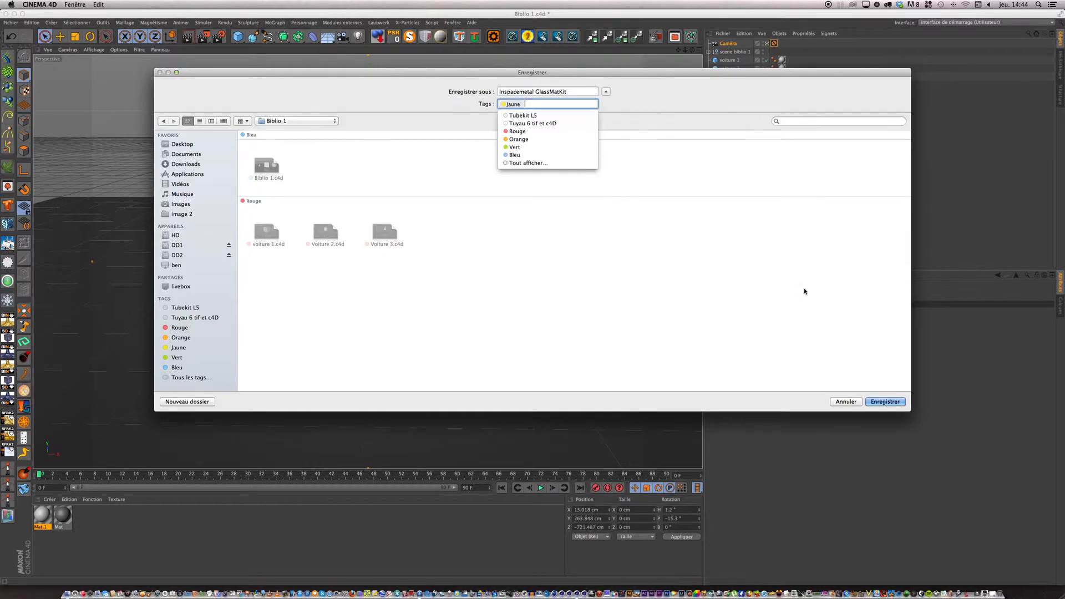
{"action": "left_click", "coordinate": [885, 401]}
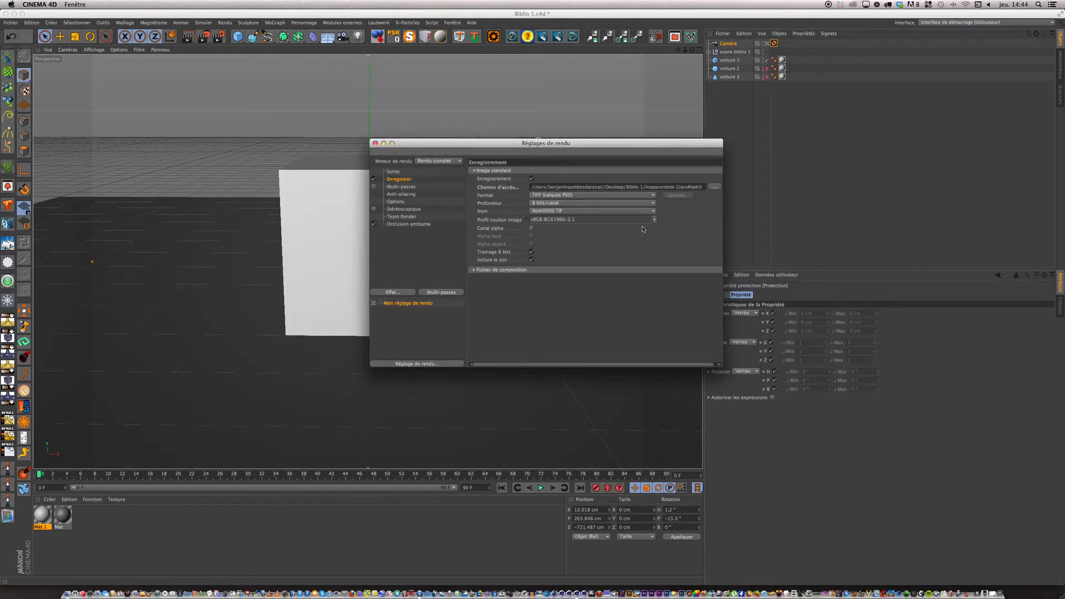
- Review the render's file format and frame range options, keeping TIFF (calques PSD) and Image courante, and close the render settings
{"action": "left_click", "coordinate": [621, 195]}
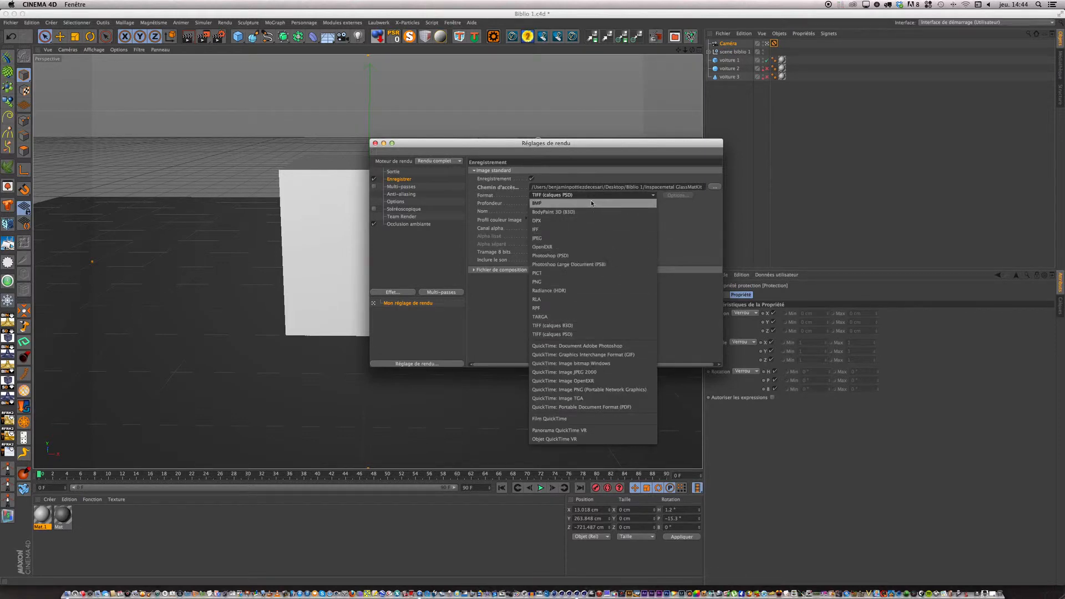
{"action": "left_click", "coordinate": [681, 229]}
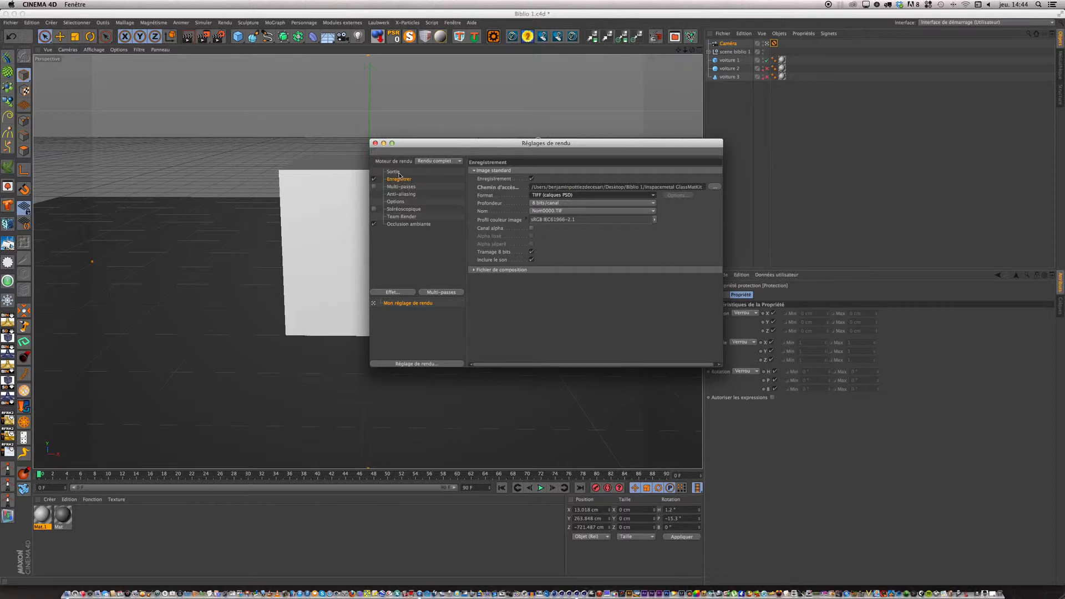
{"action": "left_click", "coordinate": [399, 173]}
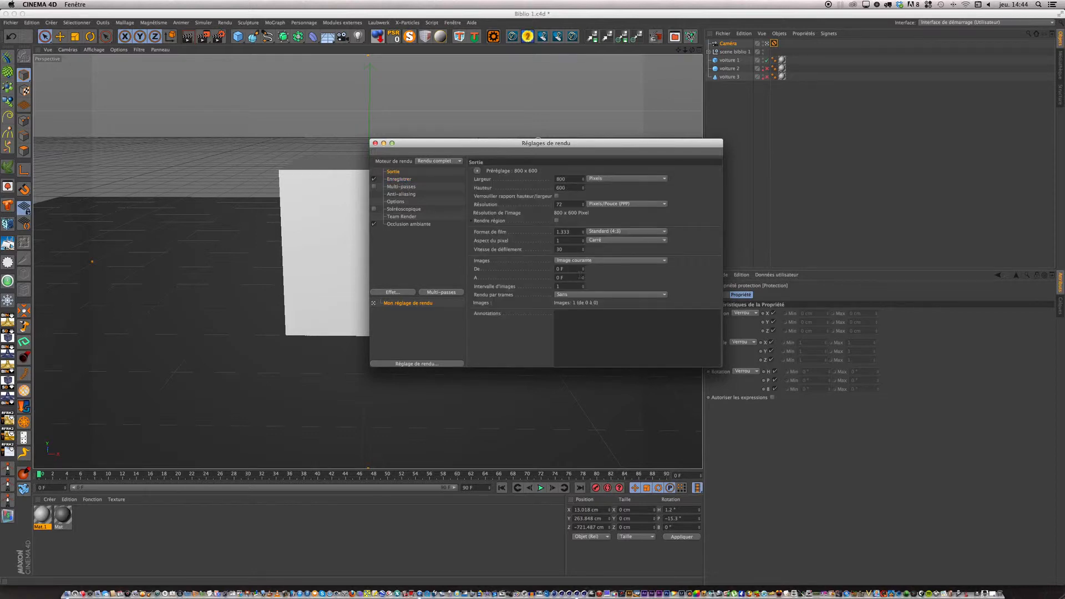
{"action": "left_click", "coordinate": [572, 261]}
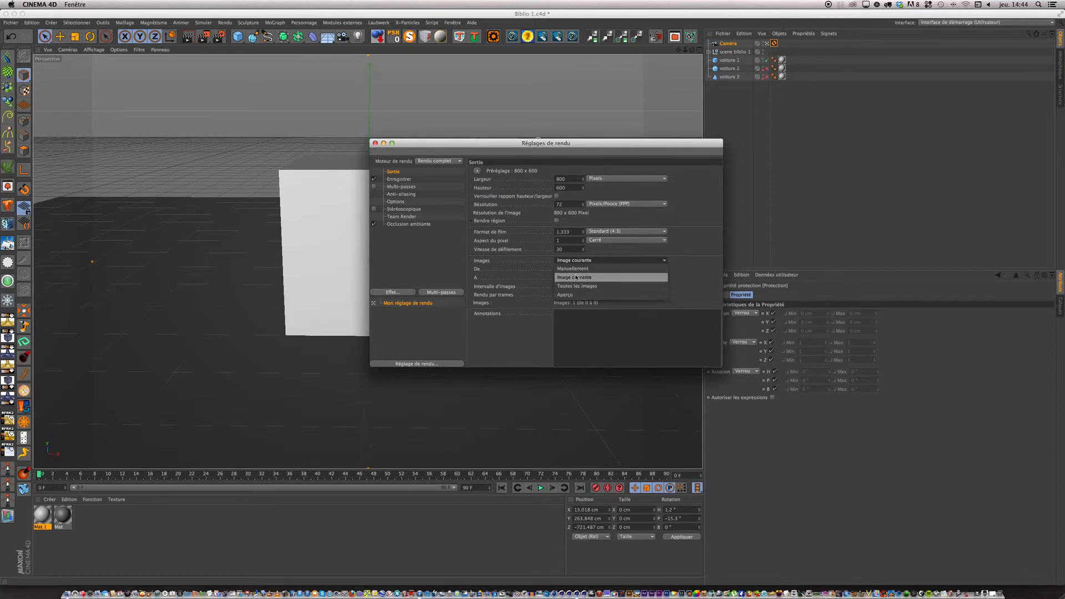
{"action": "left_click", "coordinate": [587, 279]}
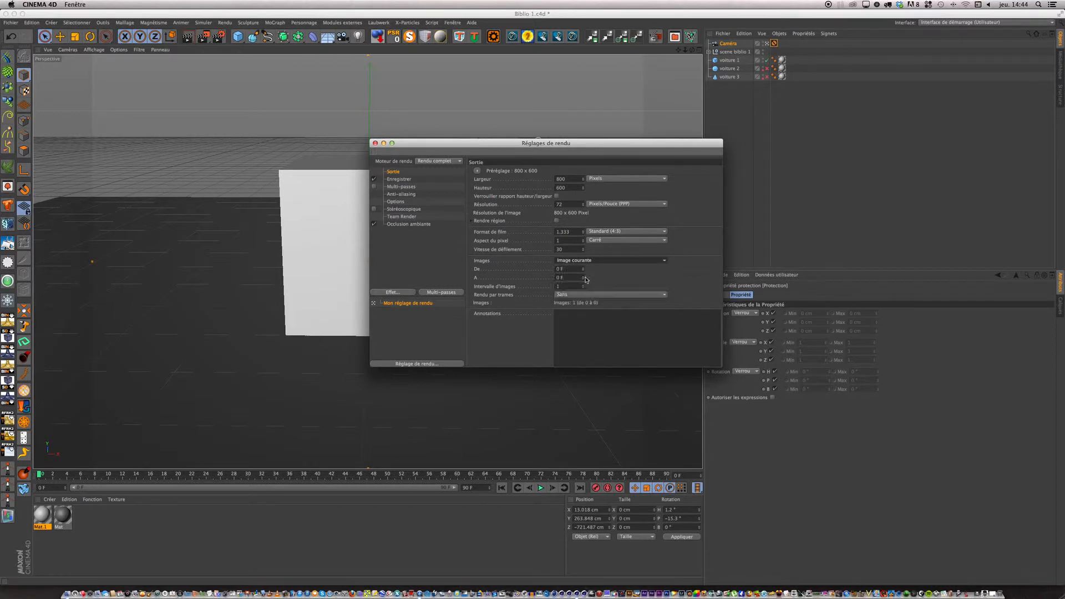
{"action": "left_click", "coordinate": [403, 181]}
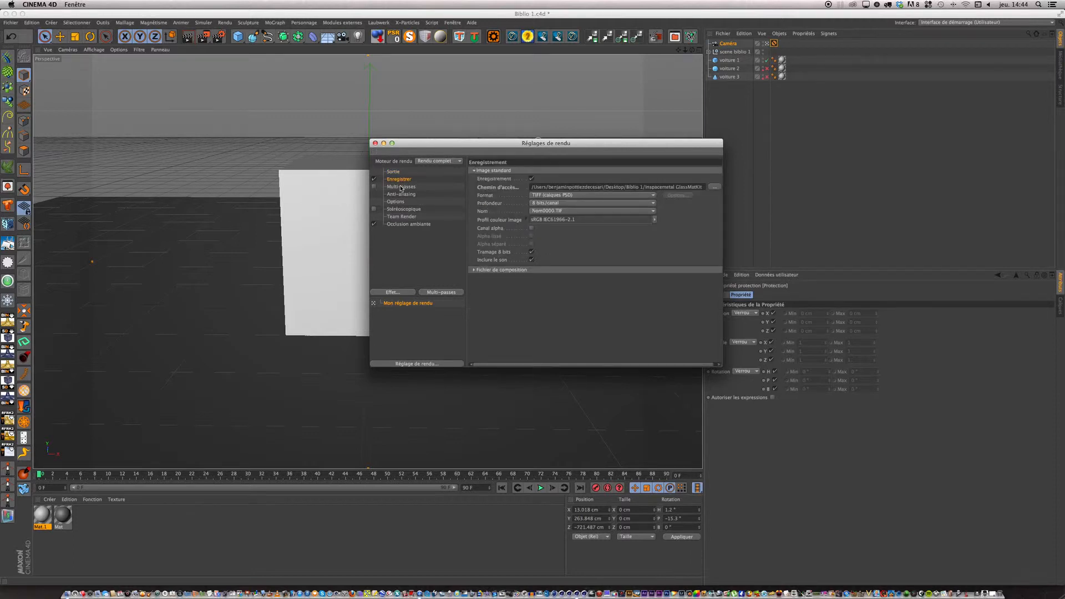
{"action": "left_click", "coordinate": [375, 144]}
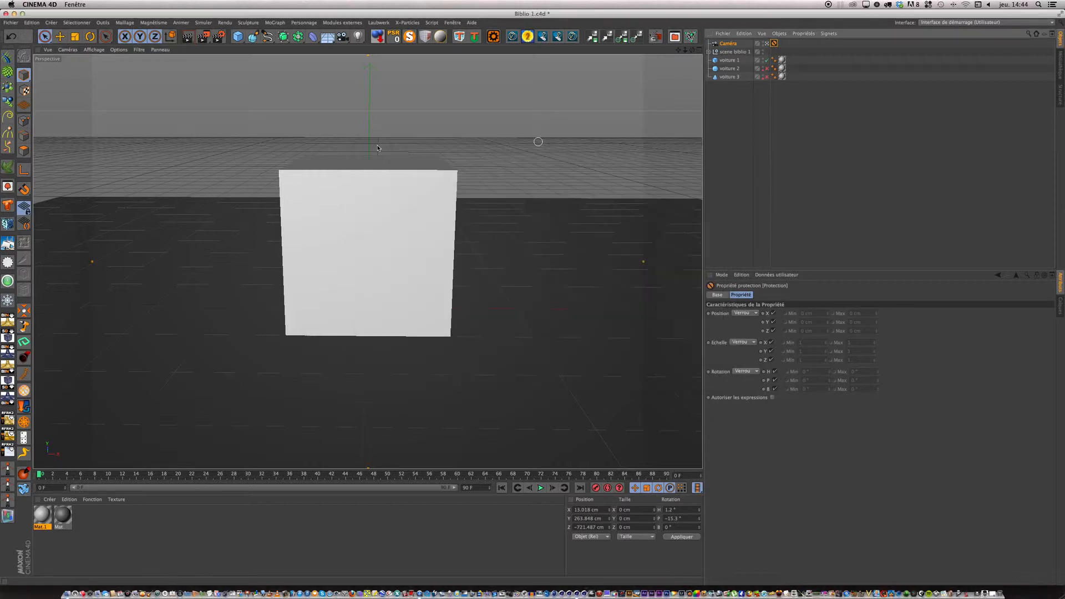
- Render the scene with the voiture 1 cube in the Visualiseur and close the rendered image
{"action": "left_click", "coordinate": [207, 40]}
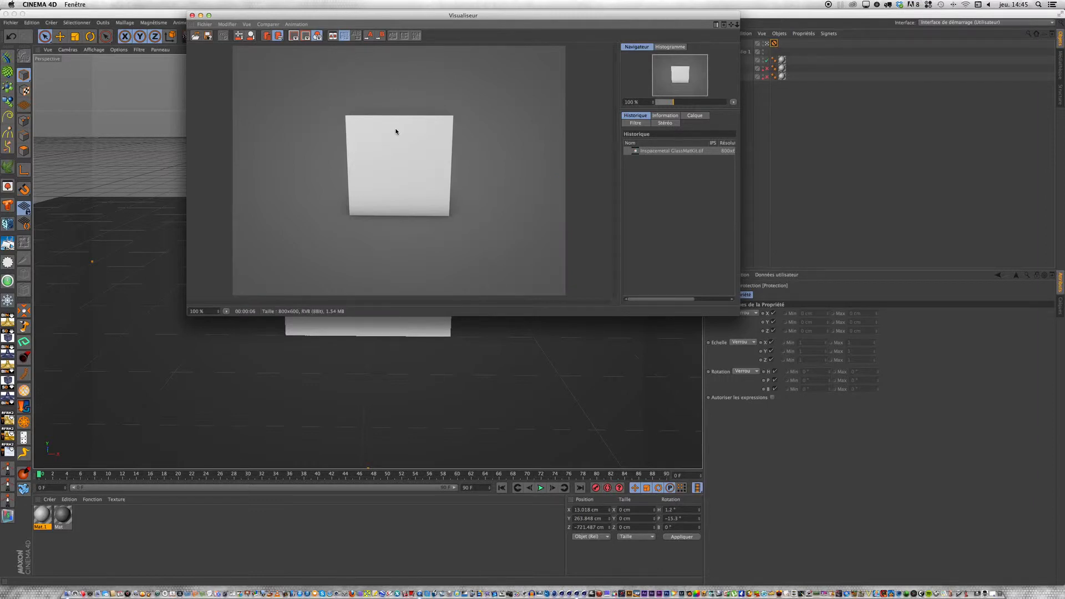
{"action": "left_click", "coordinate": [192, 15]}
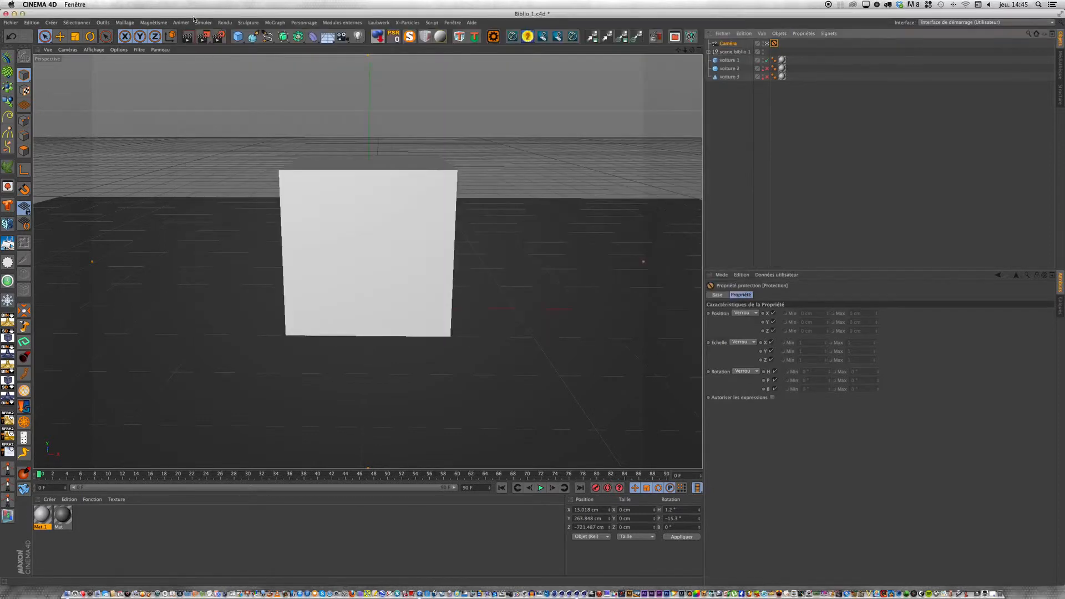
- Disable voiture 1, enable the voiture 2 sphere and render it in the Visualiseur without overwriting the saved TIFF file
{"action": "left_click", "coordinate": [767, 60]}
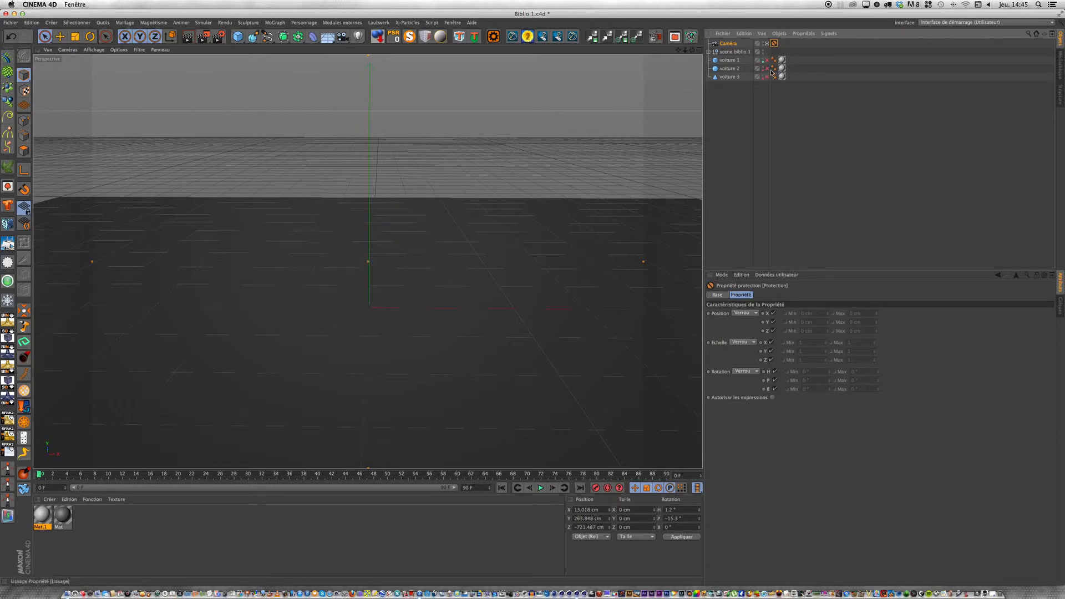
{"action": "left_click", "coordinate": [767, 69]}
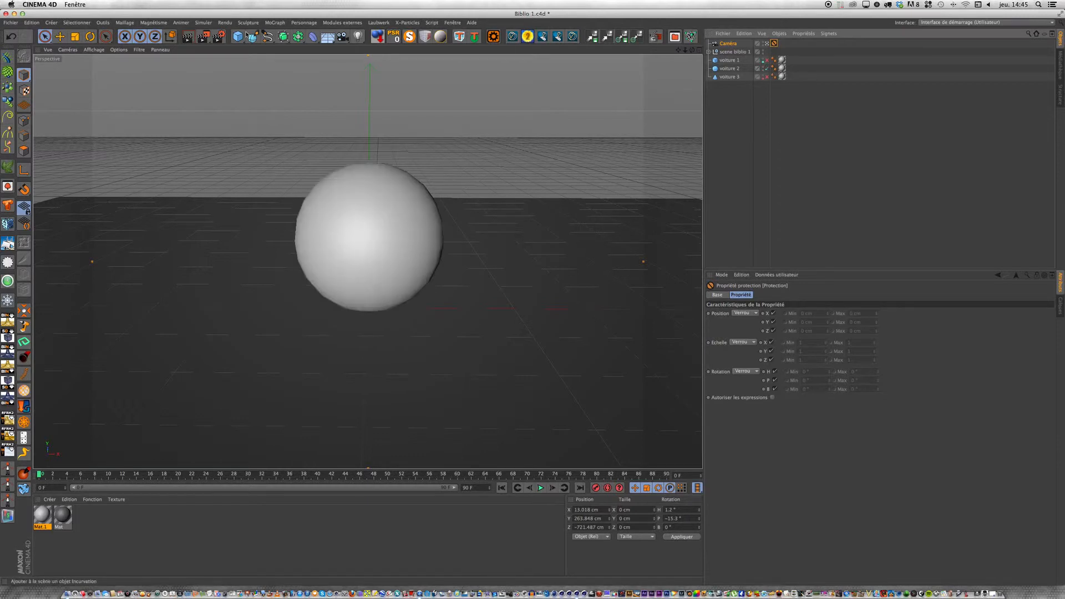
{"action": "left_click", "coordinate": [201, 39]}
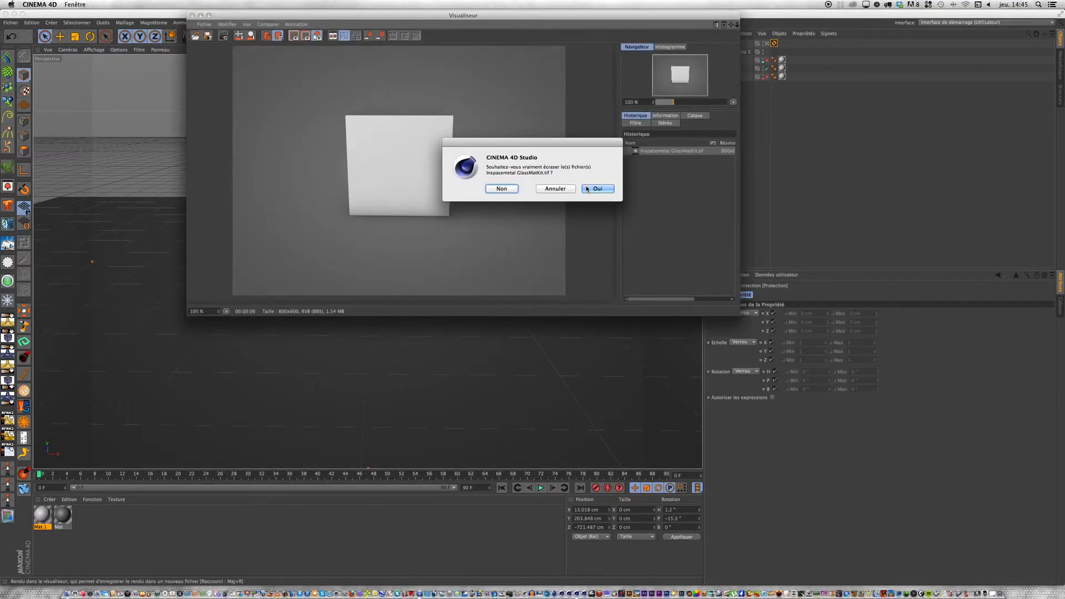
{"action": "left_click", "coordinate": [509, 188]}
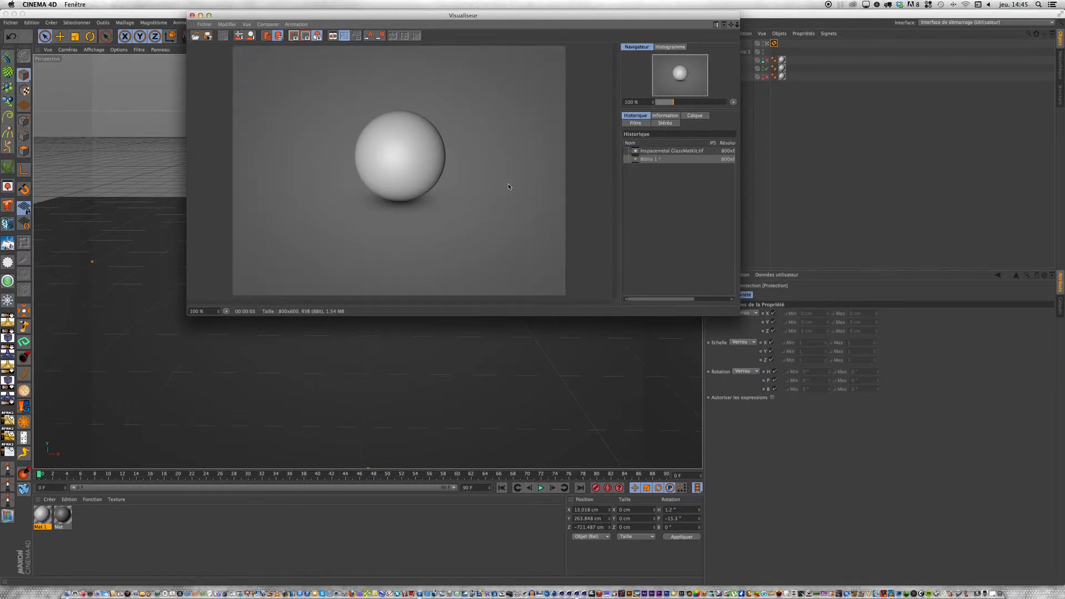
{"action": "left_click", "coordinate": [192, 16]}
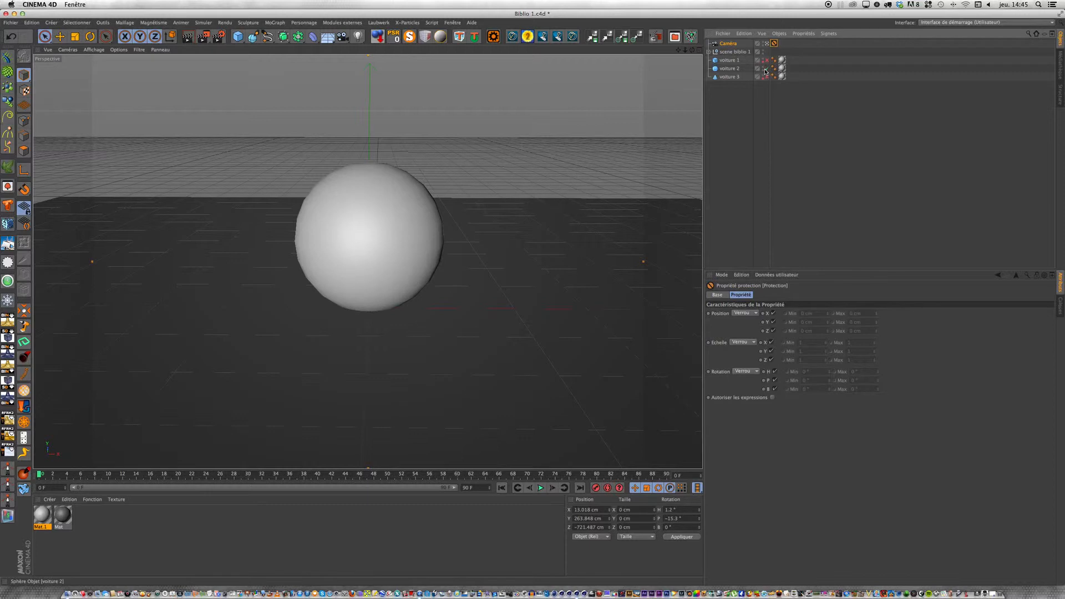
- Disable voiture 2, enable the voiture 3 cone and render it in the Visualiseur without overwriting the saved TIFF file
{"action": "left_click", "coordinate": [764, 67]}
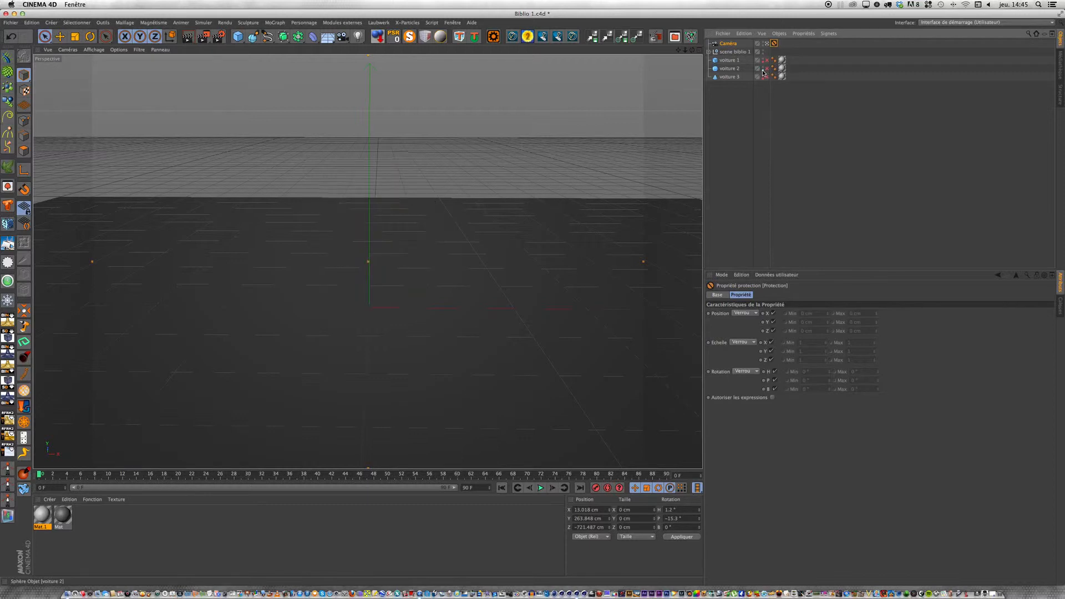
{"action": "left_click", "coordinate": [766, 77]}
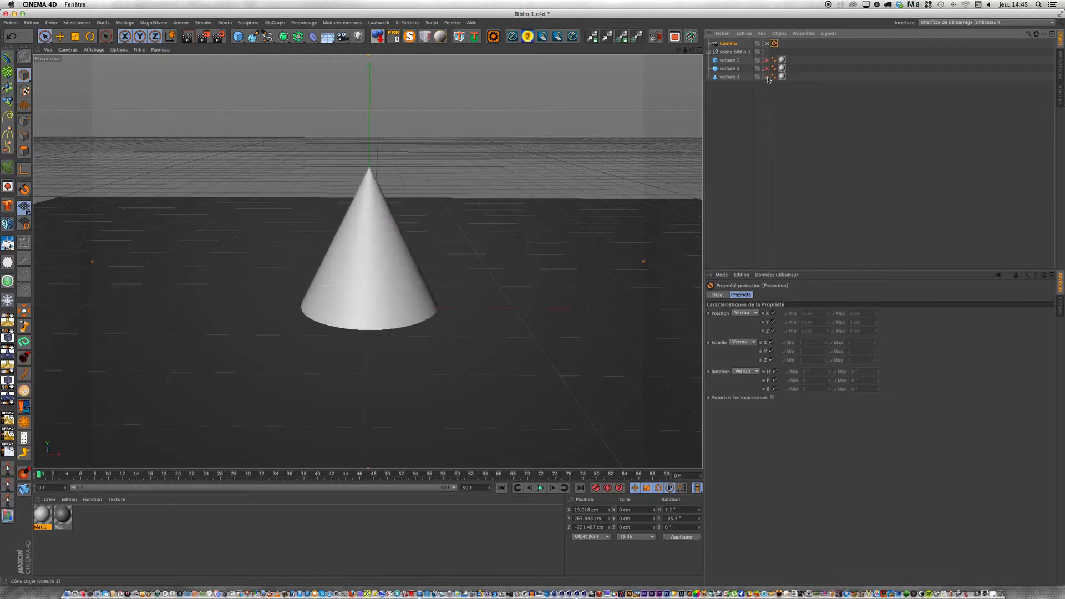
{"action": "left_click", "coordinate": [204, 37]}
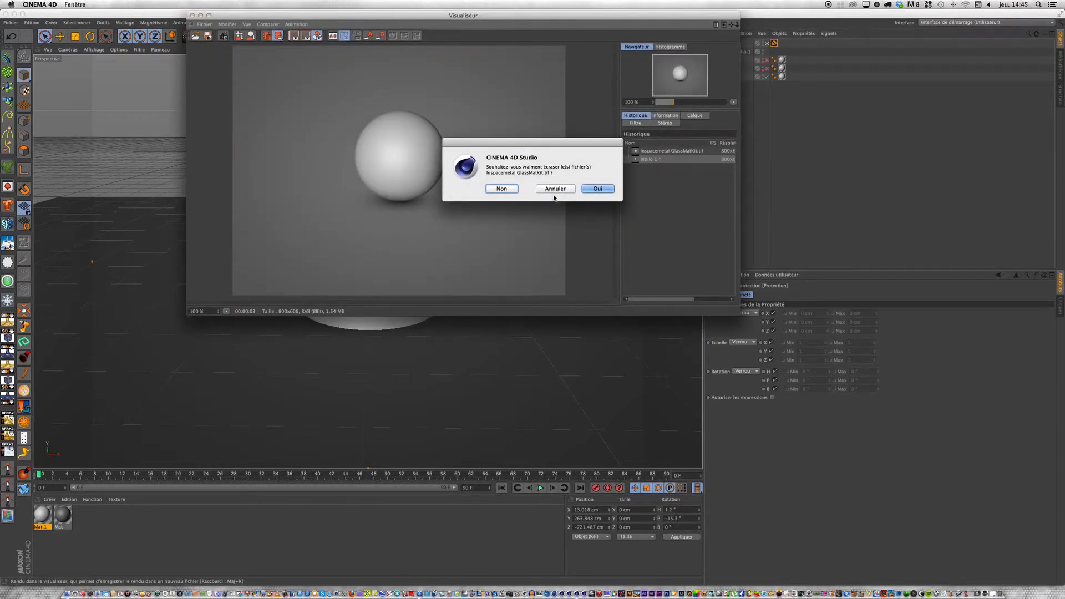
{"action": "left_click", "coordinate": [501, 189]}
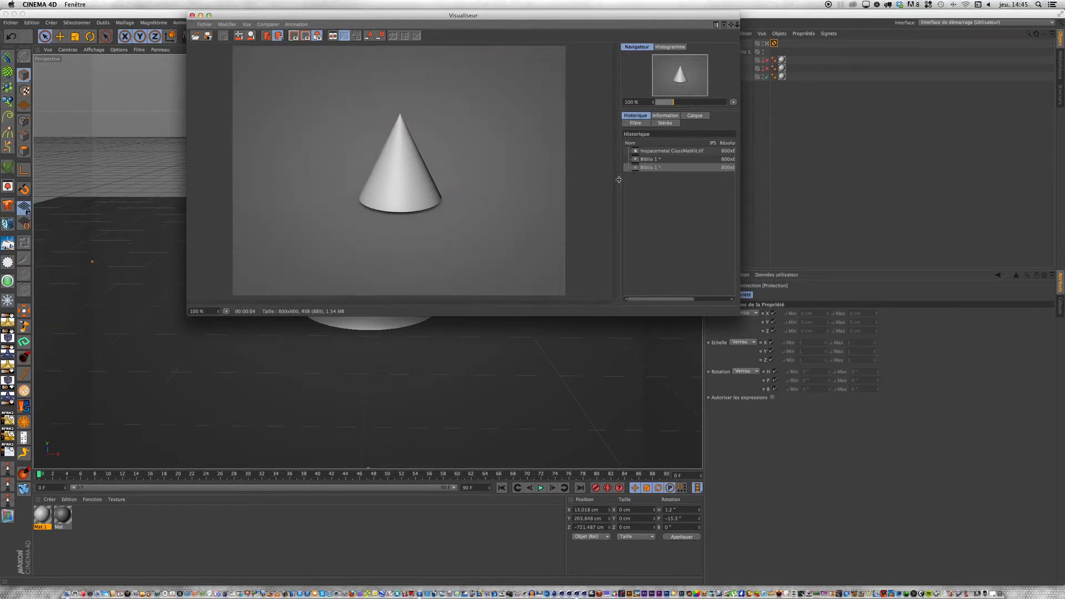
- Compare the cube, sphere and cone renders in the Visualiseur history for consistent framing, and close the Visualiseur
{"action": "left_click", "coordinate": [643, 161]}
{"action": "left_click", "coordinate": [646, 152]}
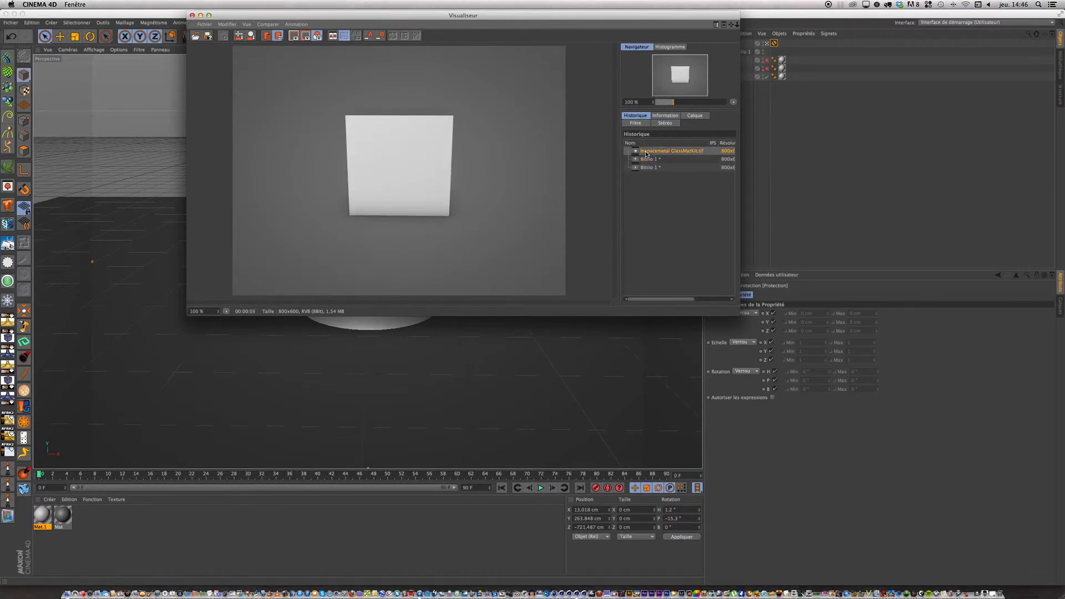
{"action": "left_click", "coordinate": [645, 168]}
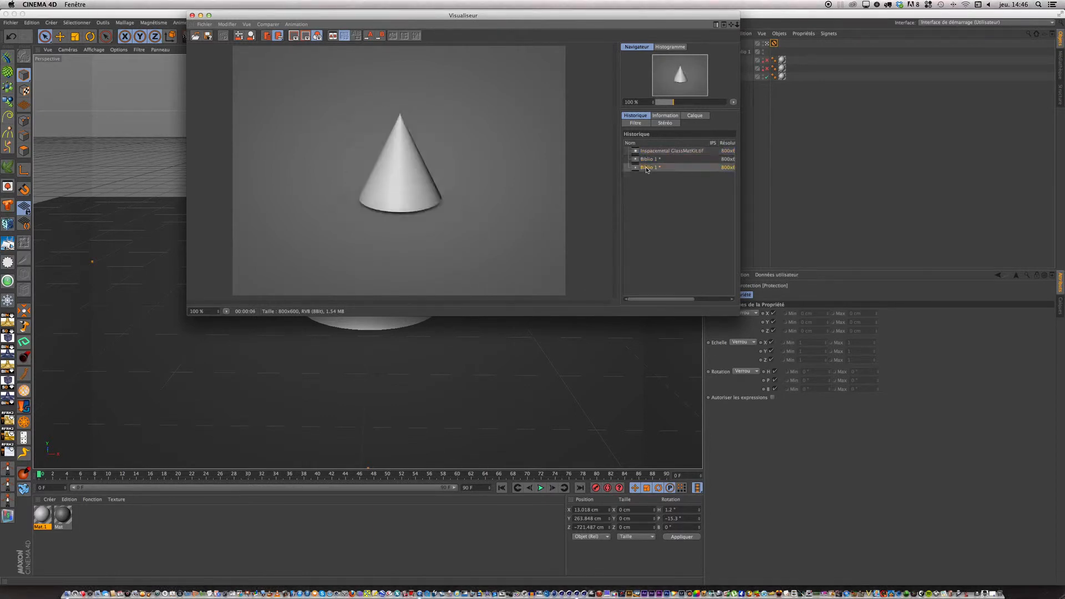
{"action": "left_click", "coordinate": [192, 15]}
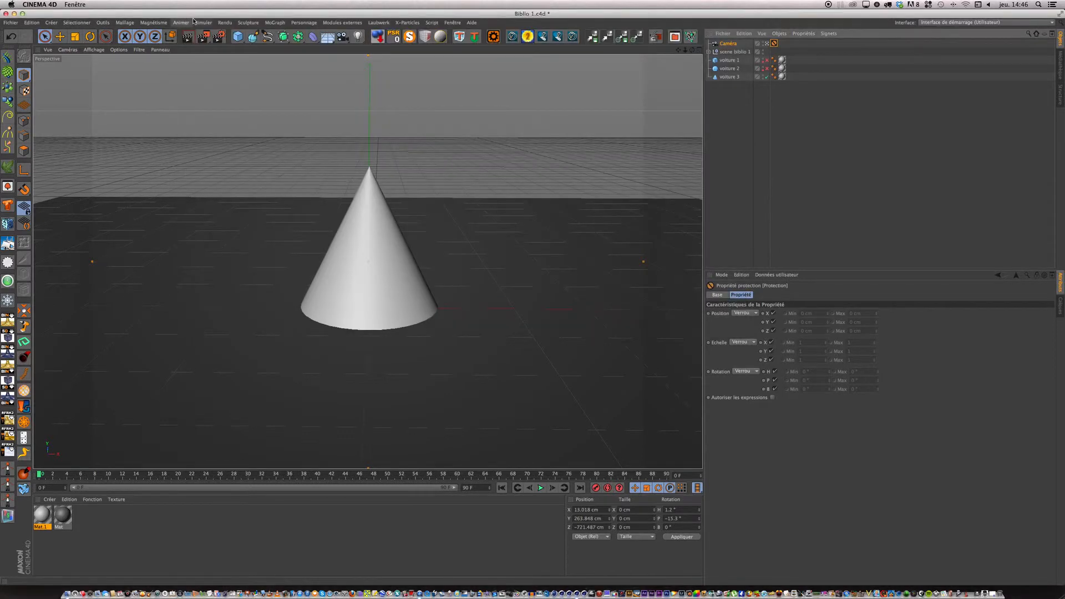
- Enable voiture 1 and voiture 2, and move the sphere and cone along X to opposite sides of the cube, the cone to about -294 cm
{"action": "left_click", "coordinate": [767, 68]}
{"action": "left_click", "coordinate": [766, 60]}
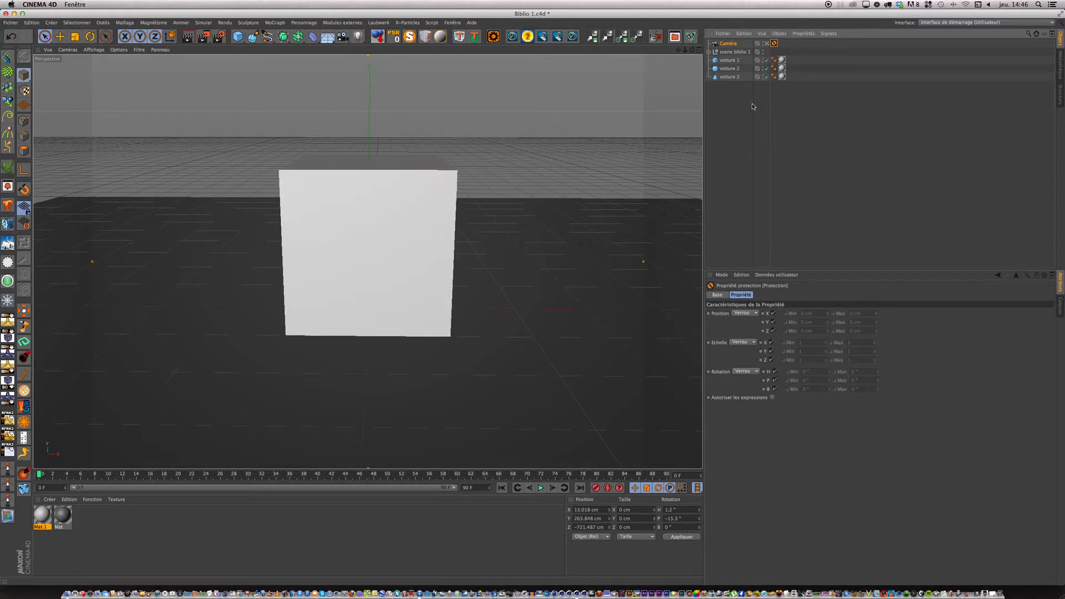
{"action": "left_click", "coordinate": [365, 234]}
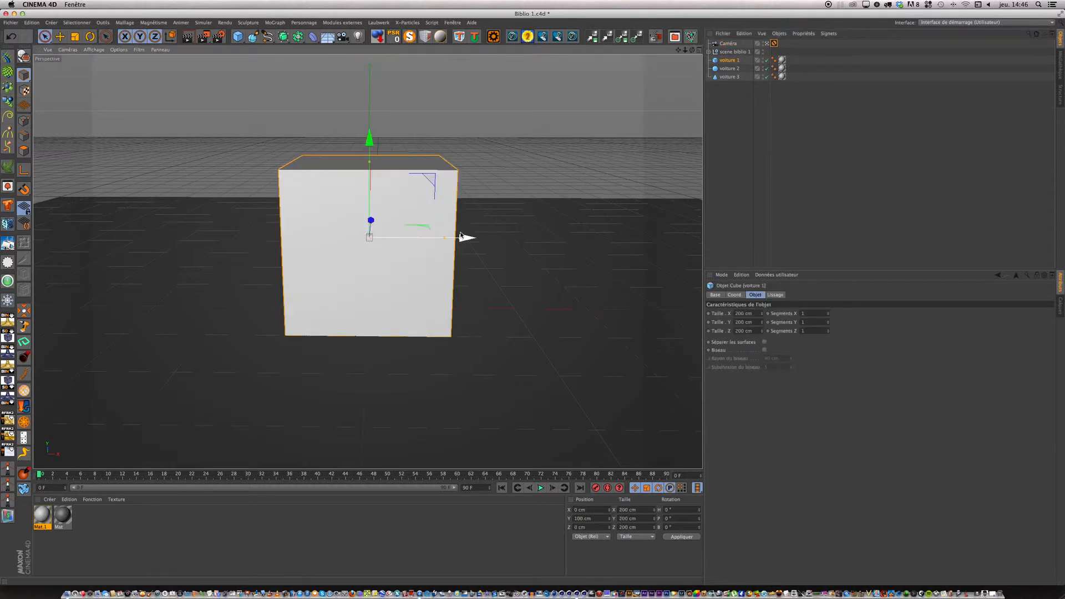
{"action": "left_click", "coordinate": [729, 69]}
{"action": "left_click_drag", "start_coordinate": [466, 238], "coordinate": [677, 255]}
{"action": "left_click", "coordinate": [729, 76]}
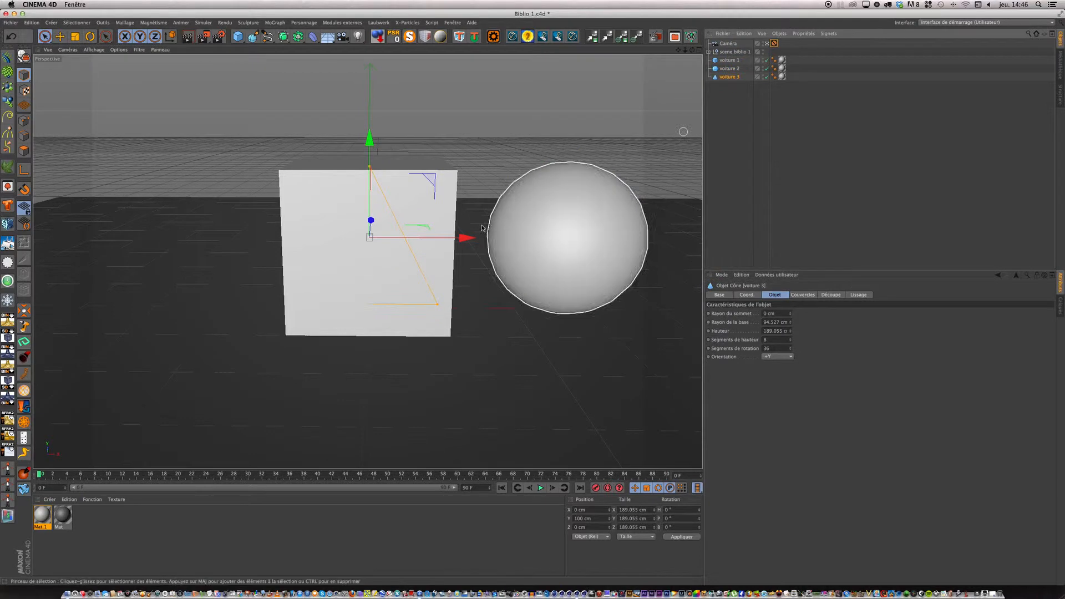
{"action": "left_click_drag", "start_coordinate": [334, 239], "coordinate": [249, 248]}
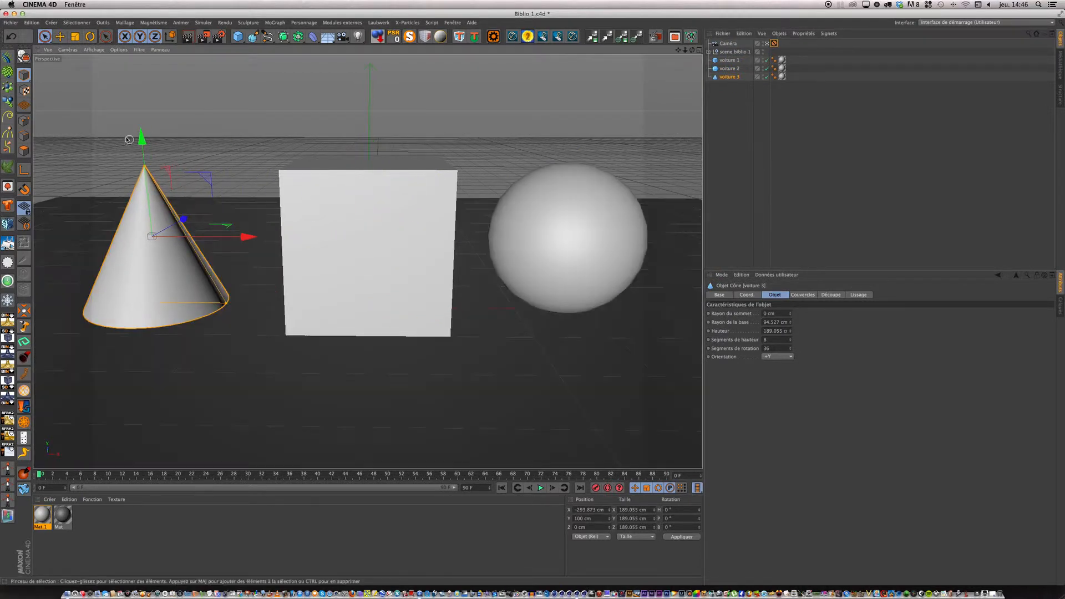
- Close the Biblio 1 project, saving its changes, and open the Médiathèque
{"action": "left_click", "coordinate": [5, 13]}
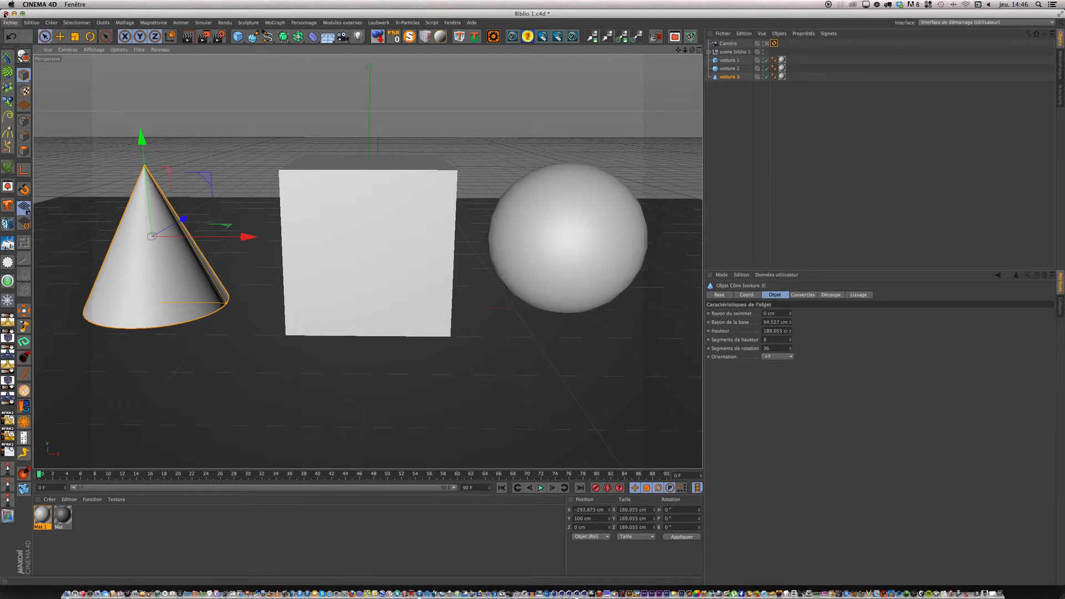
{"action": "left_click", "coordinate": [598, 188]}
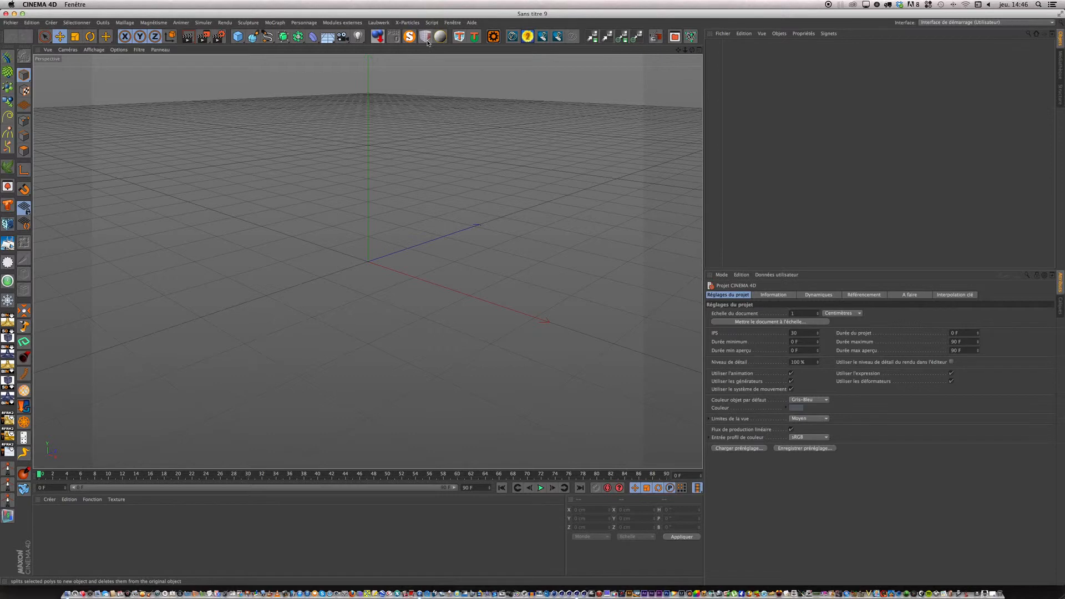
{"action": "left_click", "coordinate": [455, 24]}
{"action": "left_click", "coordinate": [467, 67]}
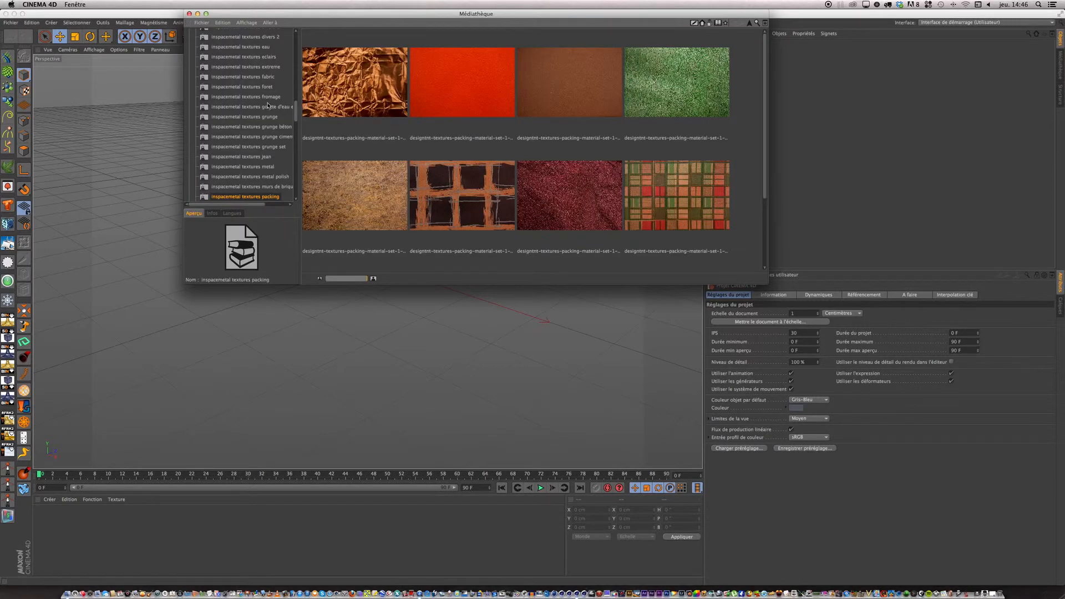
- Create a new preset library named Biblio 1 in the Médiathèque
{"action": "left_click_drag", "start_coordinate": [229, 205], "coordinate": [232, 206]}
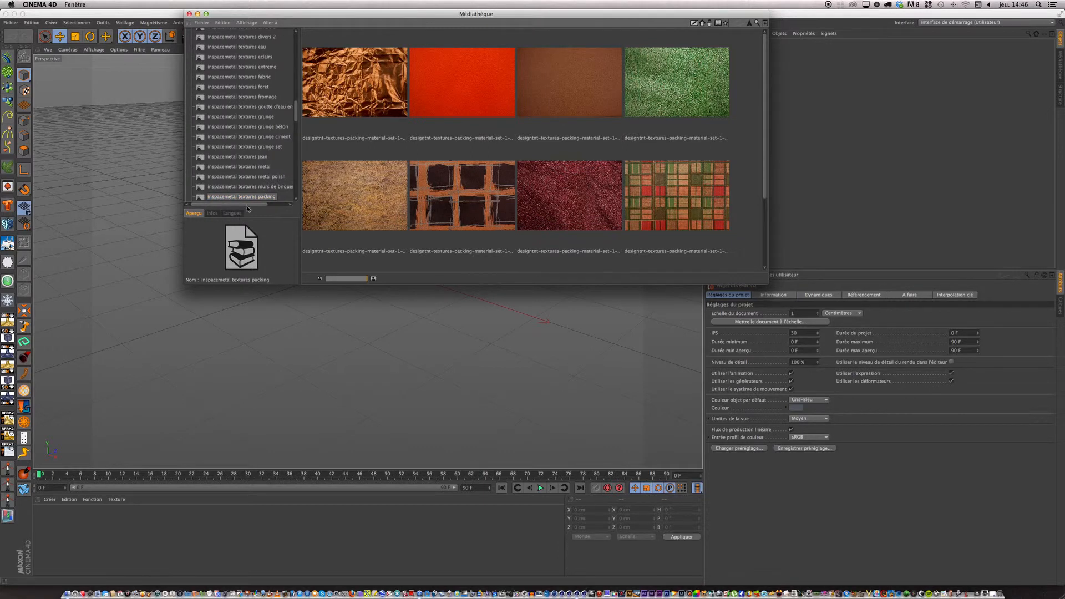
{"action": "left_click", "coordinate": [221, 24]}
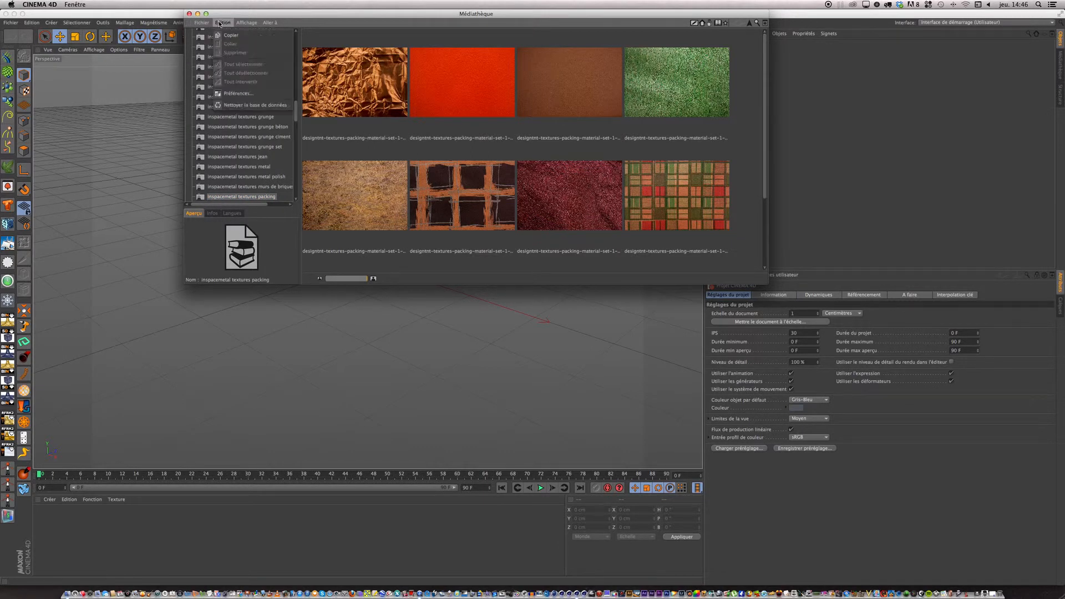
{"action": "mouse_move", "coordinate": [206, 24]}
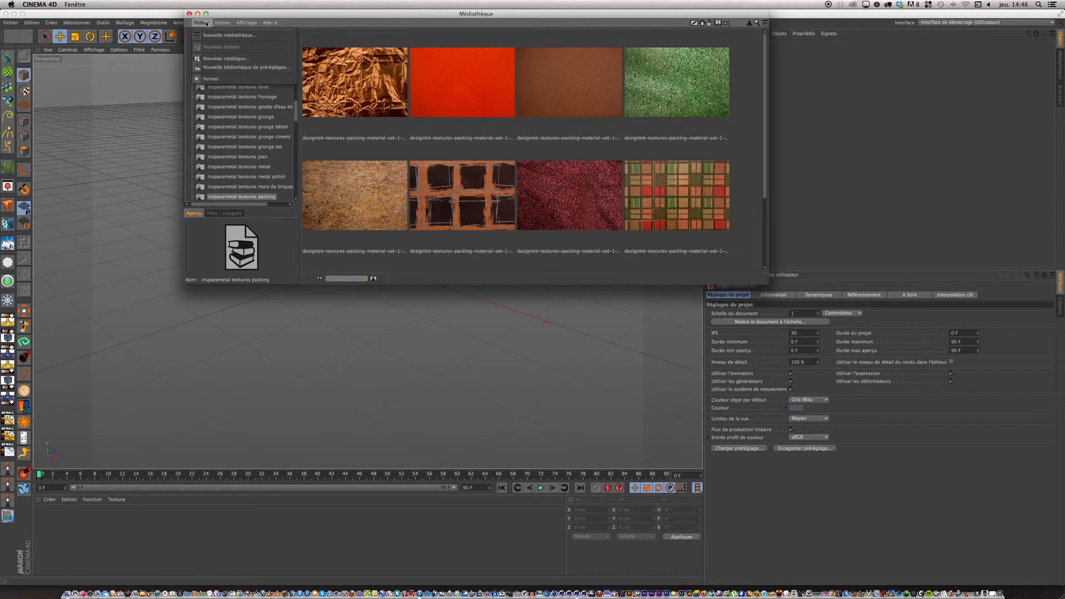
{"action": "left_click", "coordinate": [219, 67]}
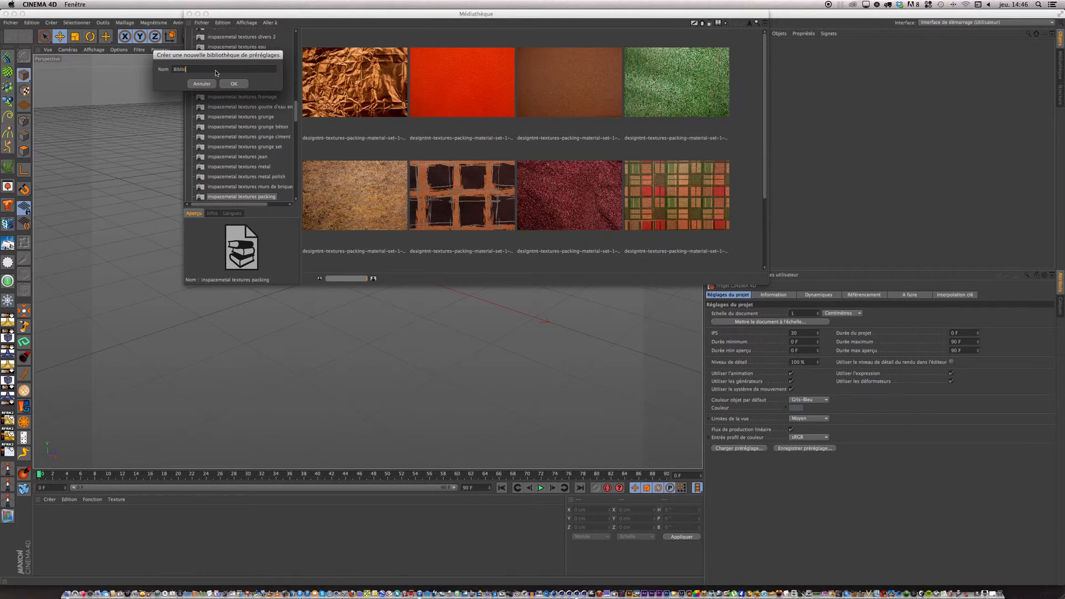
{"action": "left_click", "coordinate": [233, 82]}
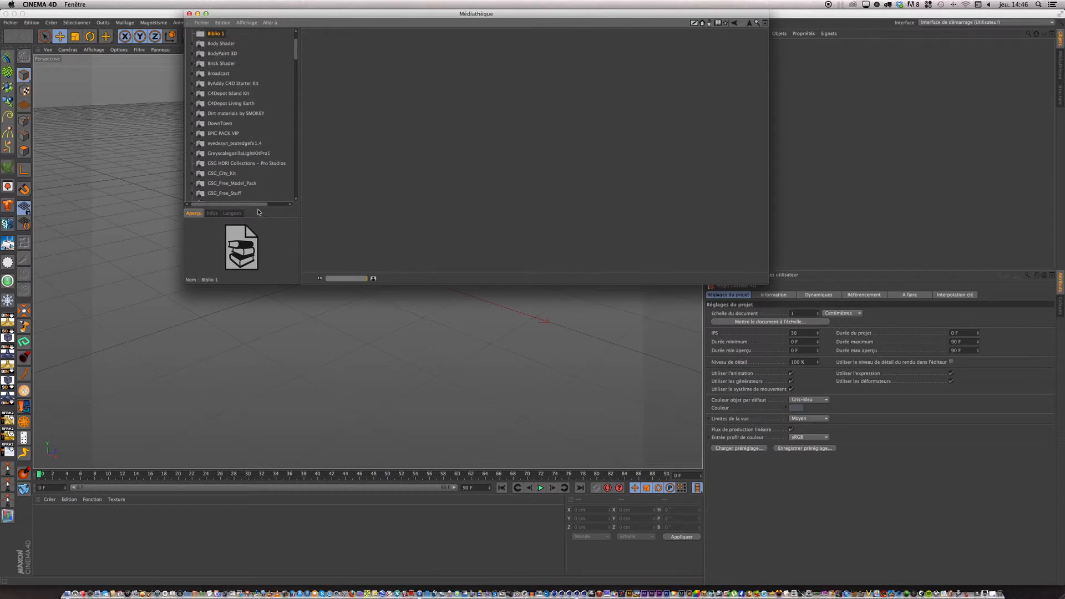
- Shorten the Médiathèque's library list with Biblio 1 in view, and move the window clear of the object list
{"action": "left_click_drag", "start_coordinate": [256, 207], "coordinate": [255, 44]}
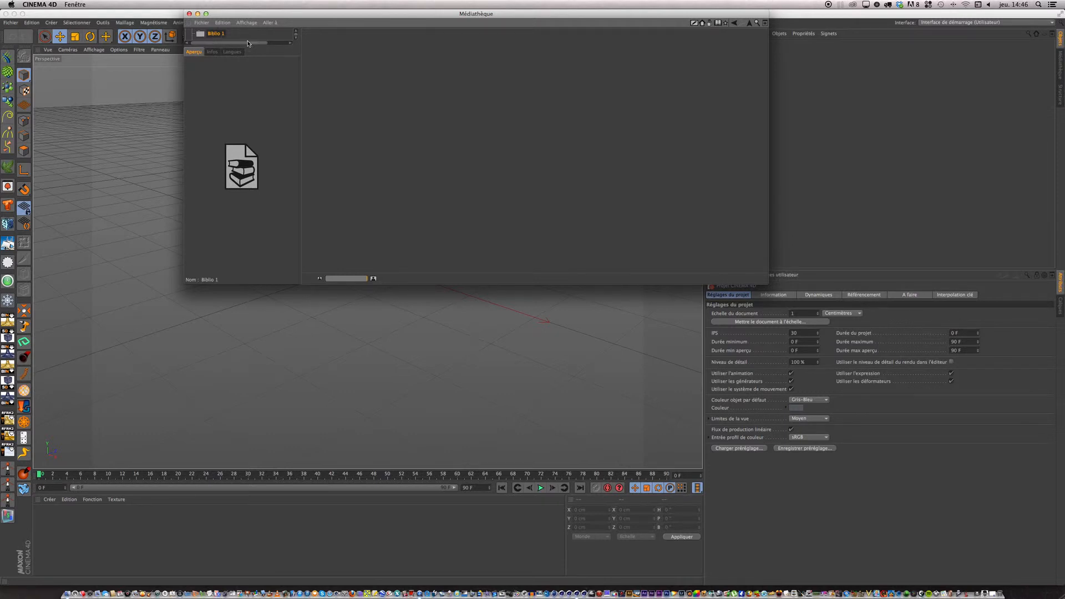
{"action": "scroll", "coordinate": [240, 38], "scroll_direction": "up", "scroll_amount": 1}
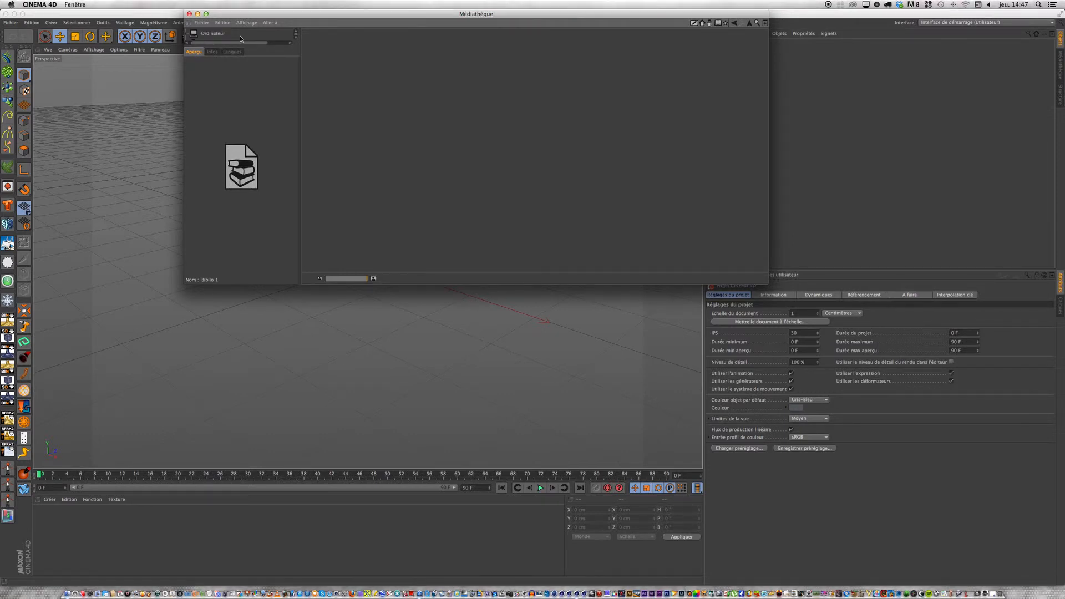
{"action": "left_click_drag", "start_coordinate": [248, 53], "coordinate": [247, 98]}
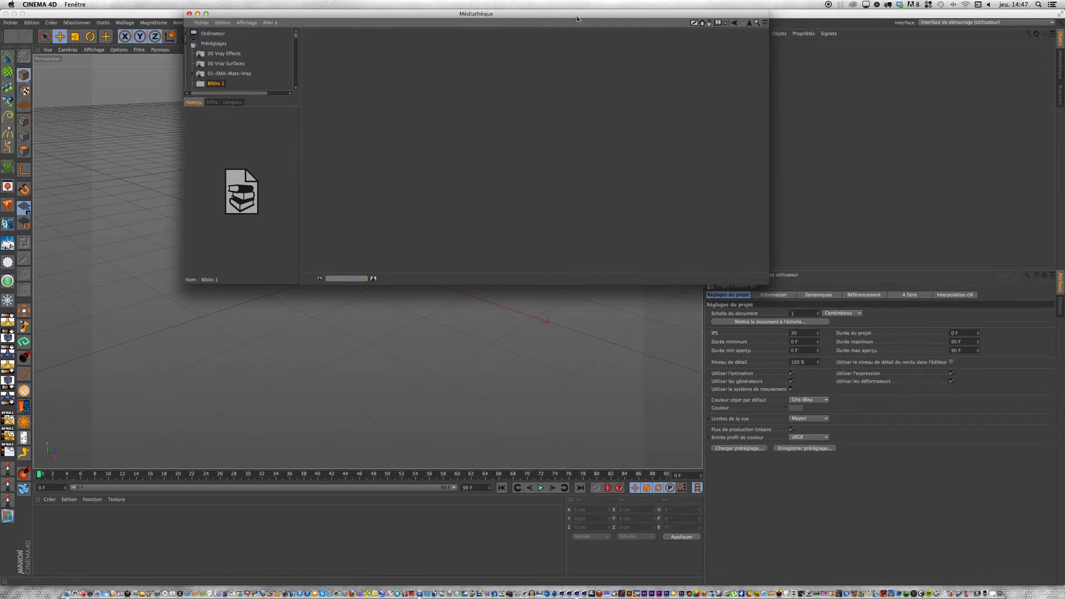
{"action": "left_click_drag", "start_coordinate": [576, 13], "coordinate": [586, 171]}
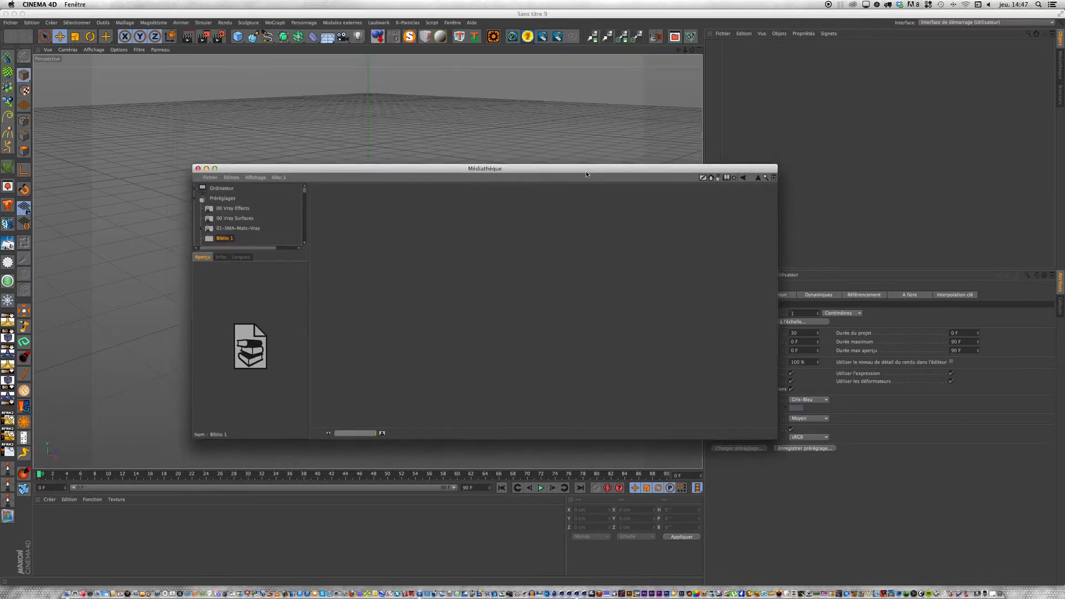
{"action": "left_click", "coordinate": [39, 12]}
{"action": "left_click_drag", "start_coordinate": [238, 172], "coordinate": [559, 191]}
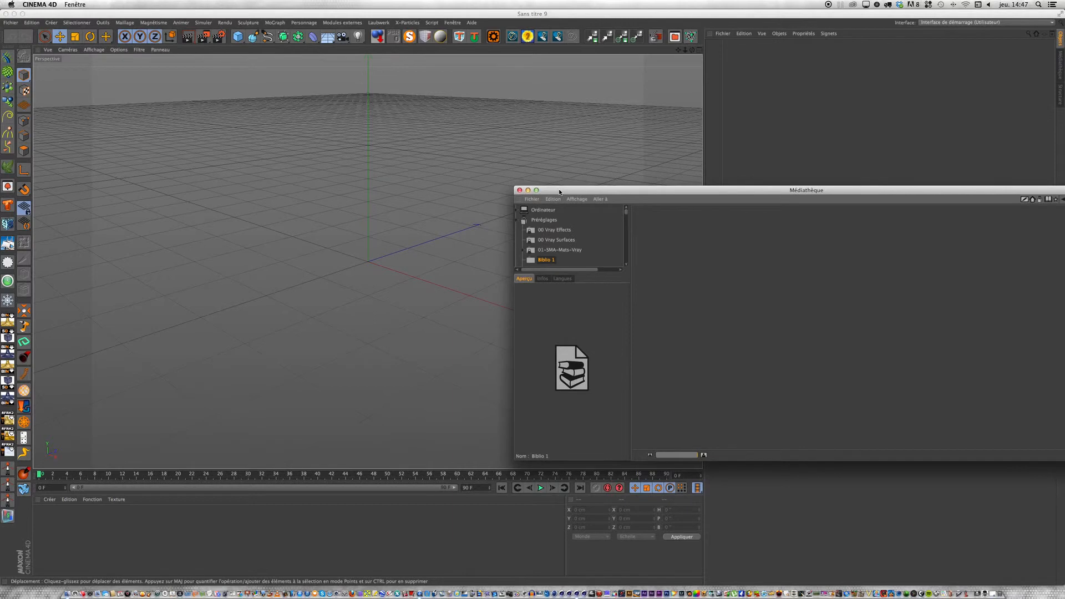
- Open voiture 1.c4d from the Biblio 1 folder and add its voiture 1 cube to the Biblio 1 preset library
{"action": "left_click", "coordinate": [11, 22]}
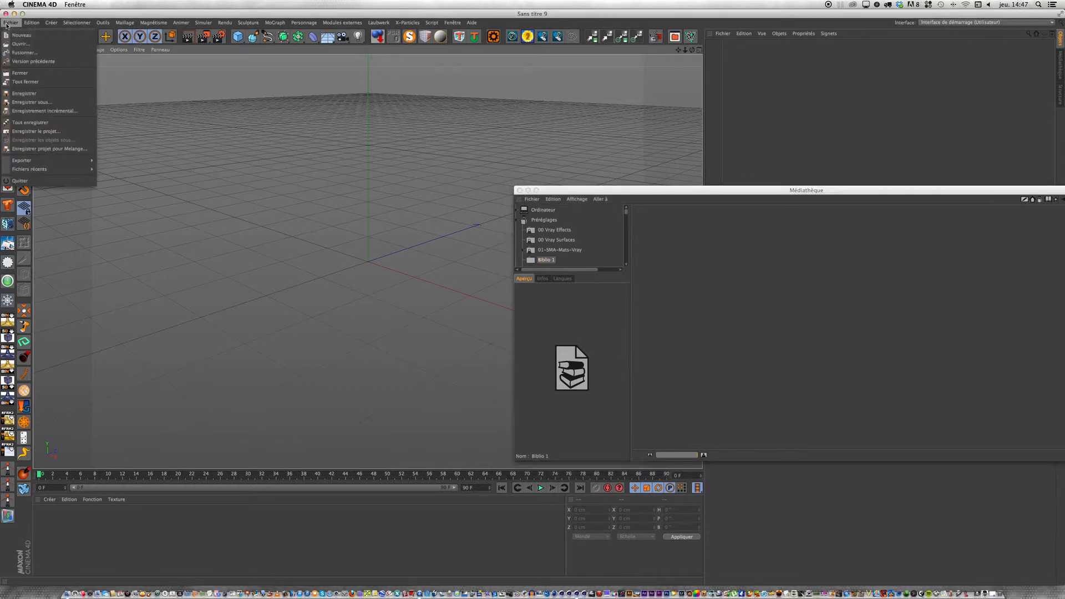
{"action": "left_click", "coordinate": [22, 44]}
{"action": "left_click", "coordinate": [386, 131]}
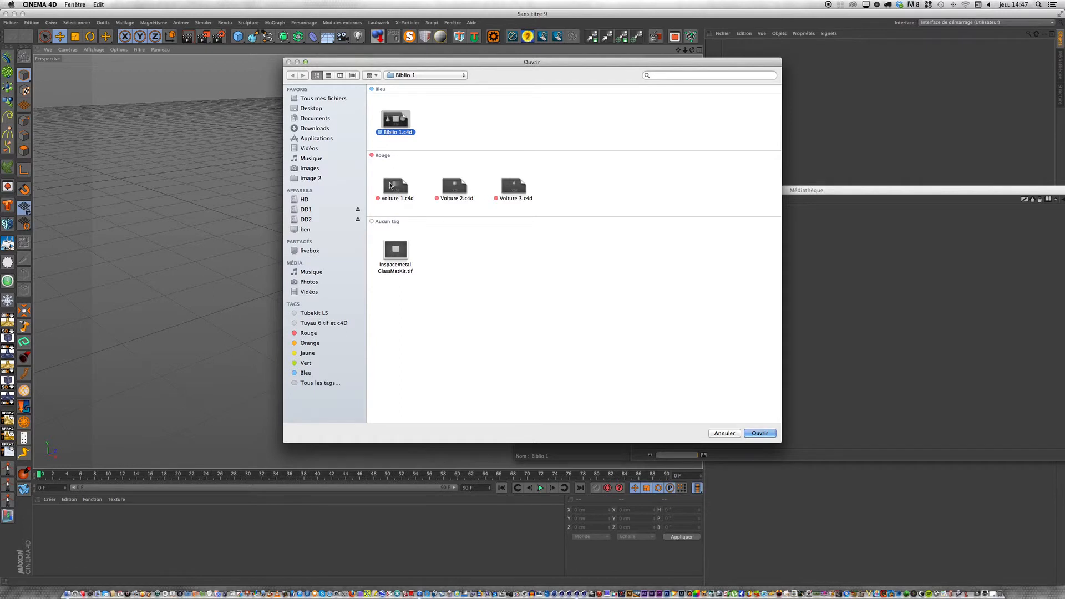
{"action": "left_click", "coordinate": [390, 185]}
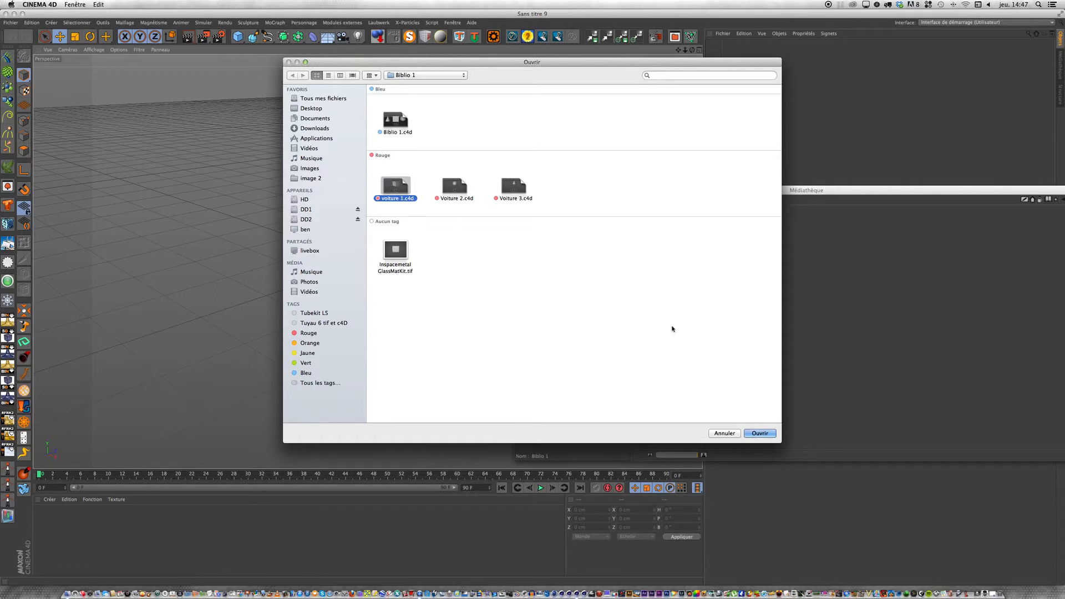
{"action": "left_click", "coordinate": [752, 433]}
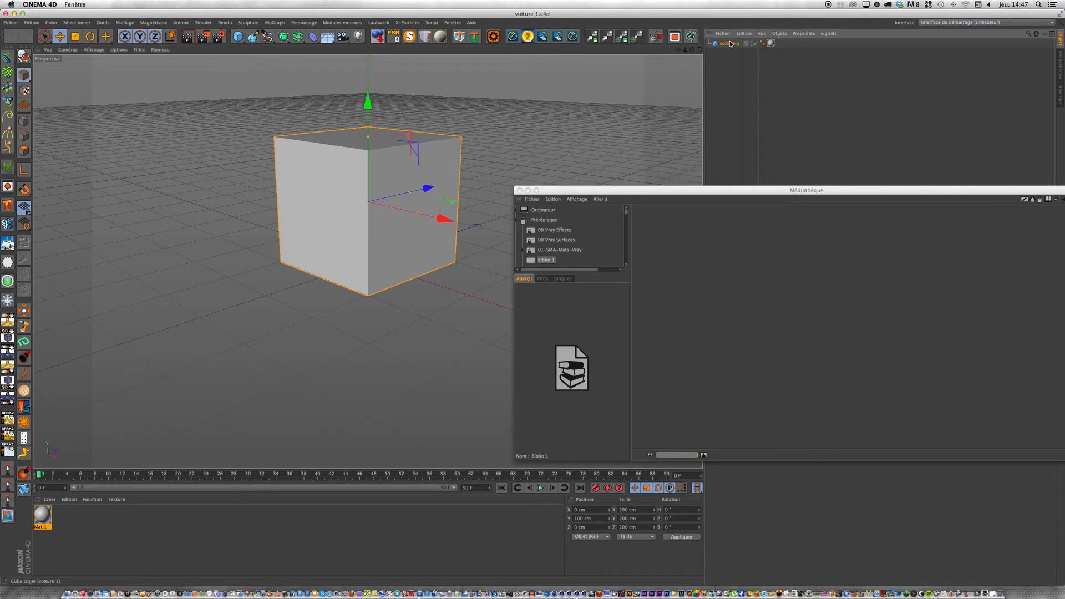
{"action": "left_click_drag", "start_coordinate": [729, 42], "coordinate": [691, 244]}
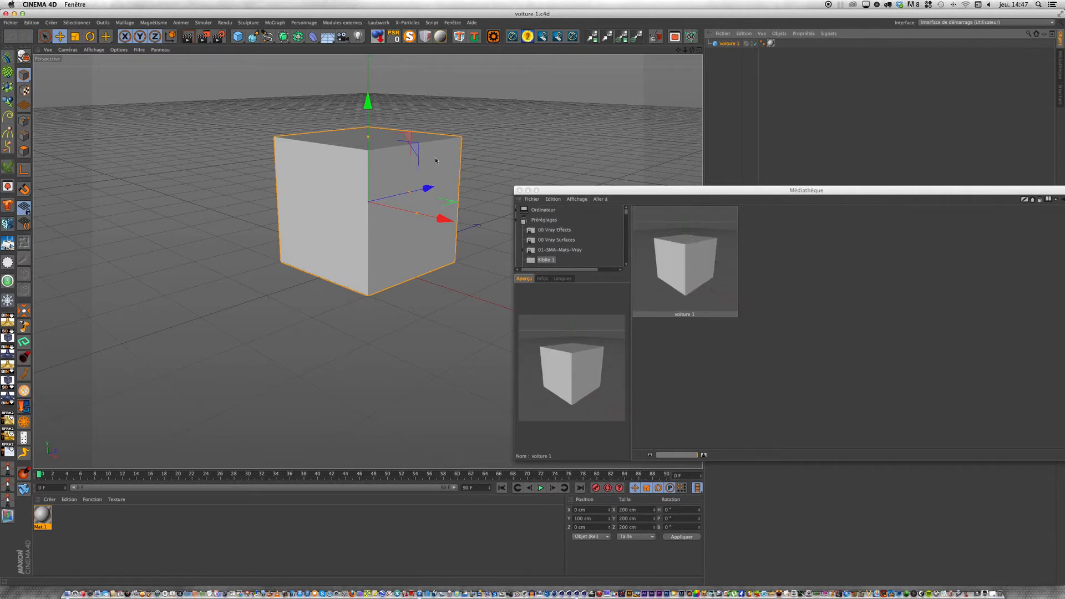
- Replace the voiture 1 project with Voiture 2.c4d and add its voiture 2 sphere to the Biblio 1 preset library
{"action": "left_click", "coordinate": [6, 13]}
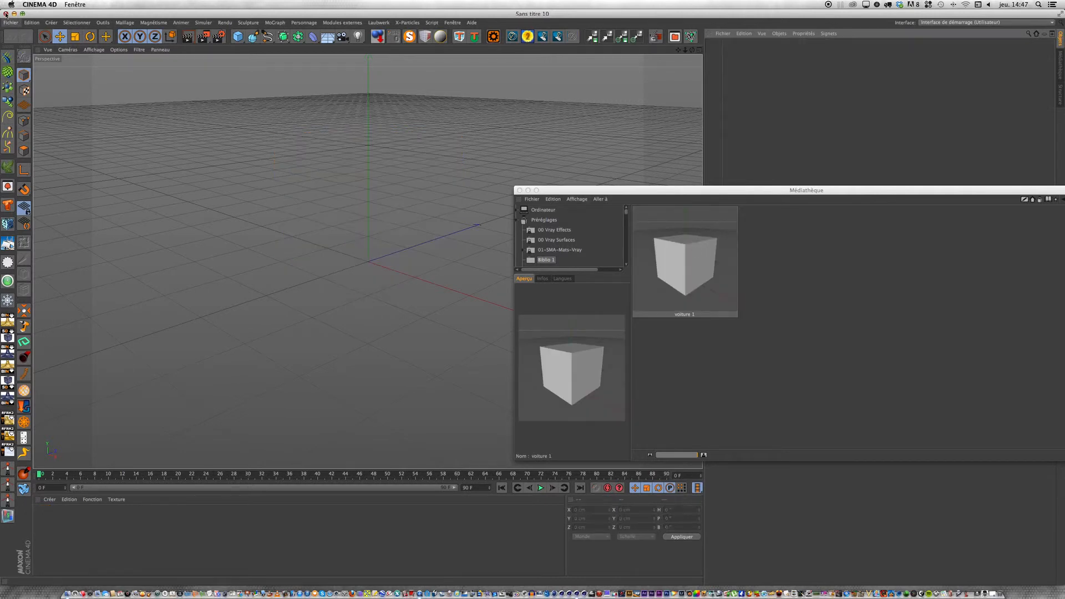
{"action": "left_click", "coordinate": [11, 22]}
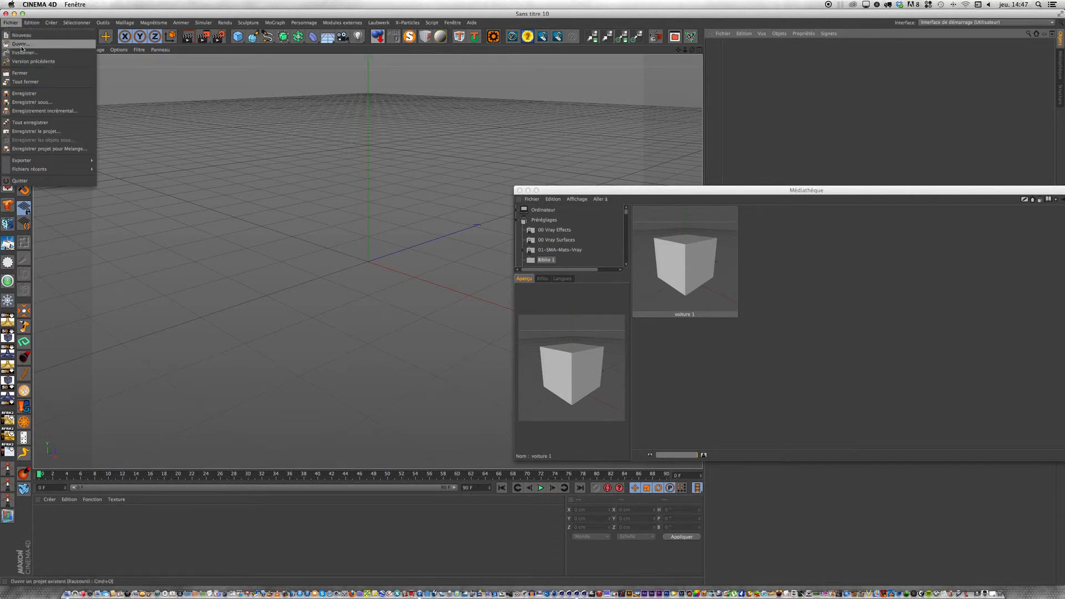
{"action": "left_click", "coordinate": [21, 45]}
{"action": "left_click", "coordinate": [448, 194]}
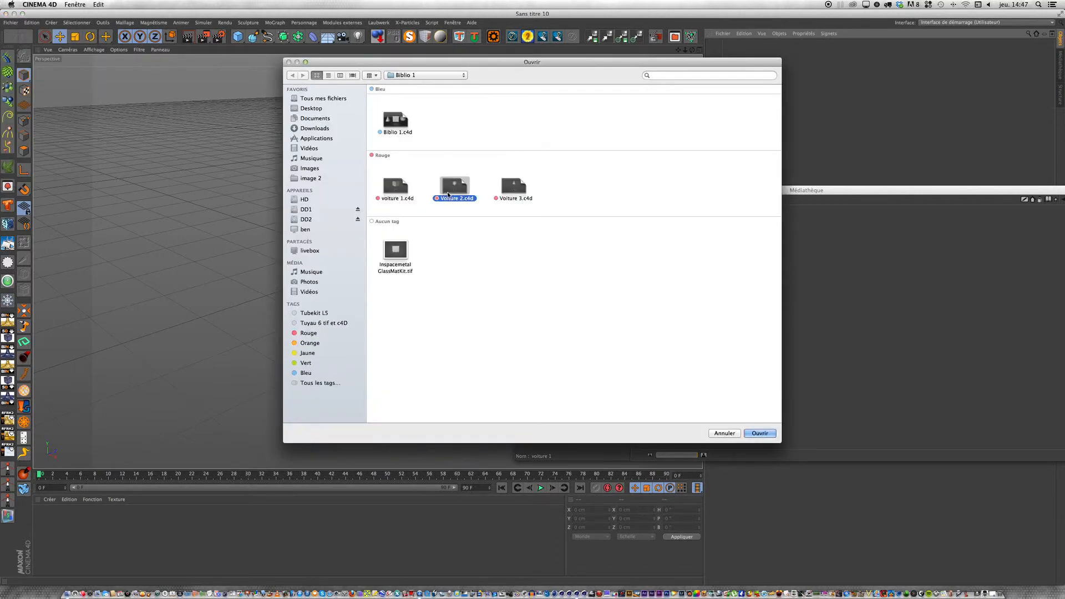
{"action": "left_click", "coordinate": [761, 433]}
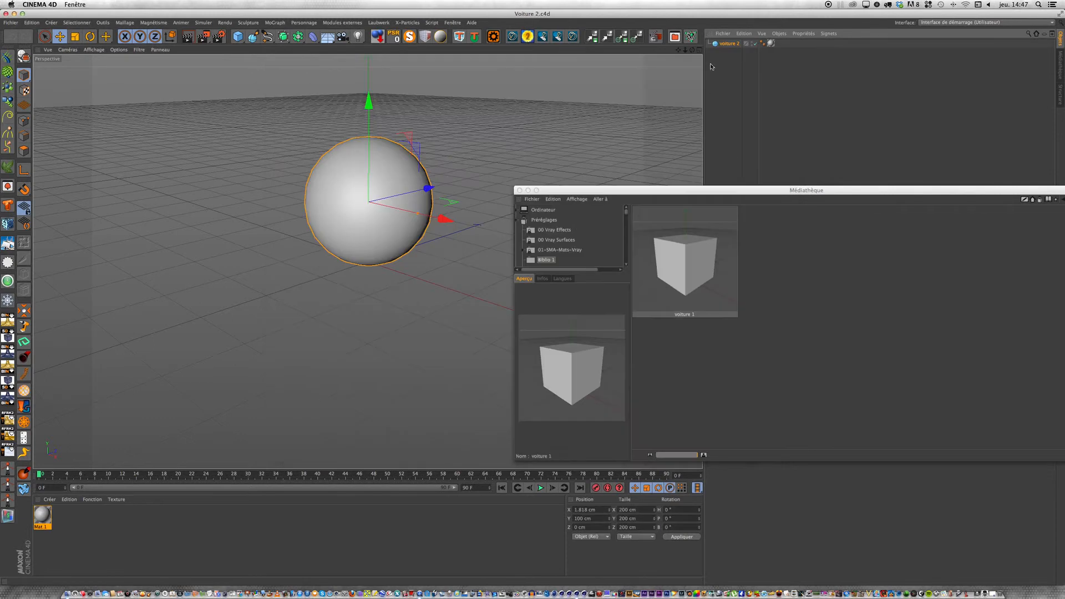
{"action": "left_click_drag", "start_coordinate": [733, 49], "coordinate": [767, 221]}
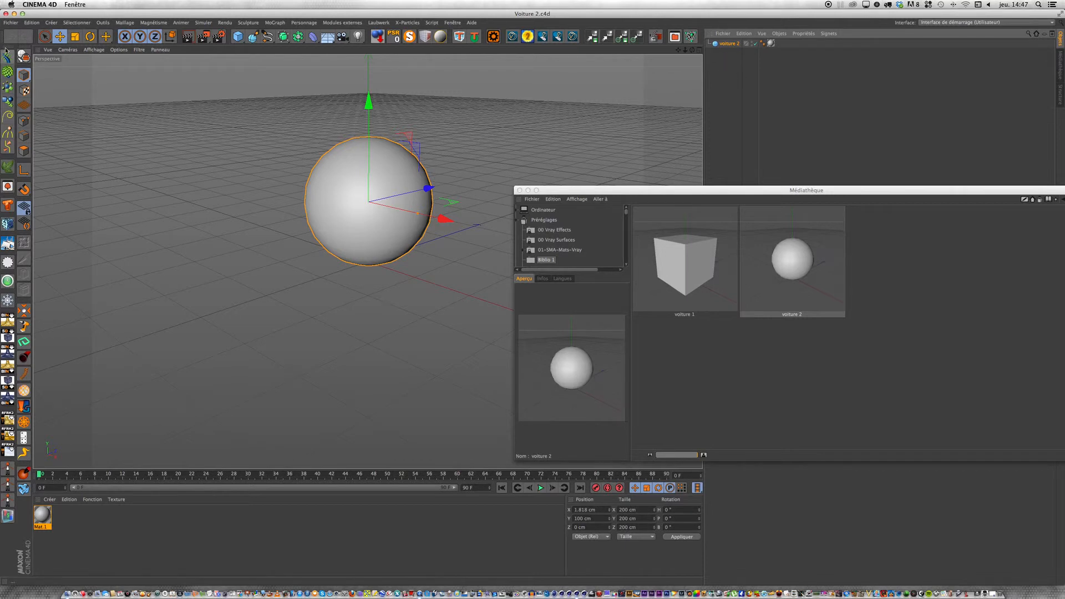
- Open Voiture 3.c4d from the Biblio 1 folder and add its voiture 3 cone to the Biblio 1 preset library
{"action": "left_click", "coordinate": [11, 23]}
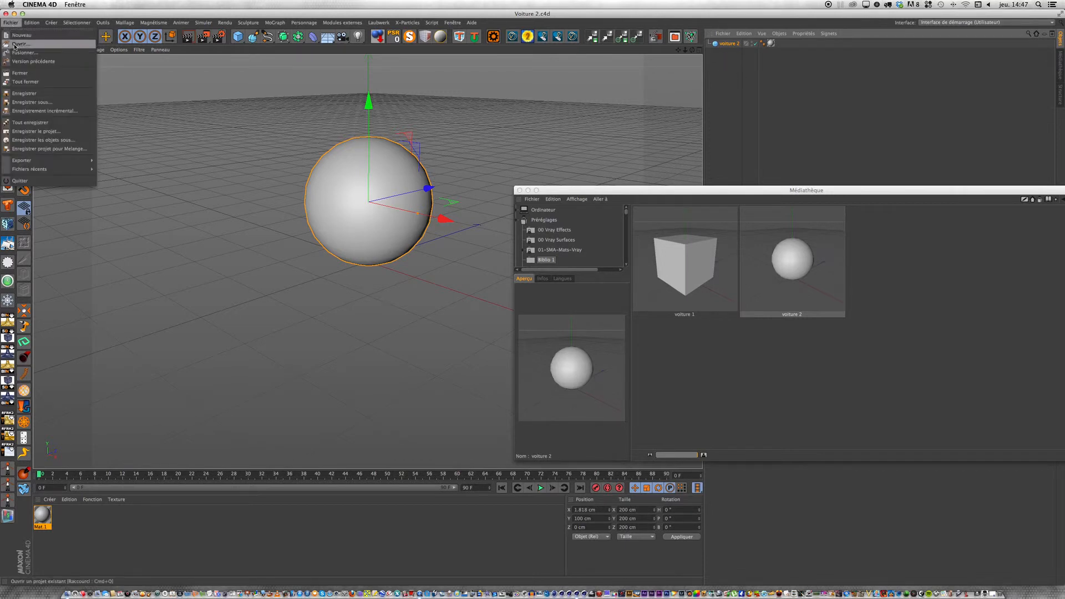
{"action": "left_click", "coordinate": [15, 44]}
{"action": "left_click_drag", "start_coordinate": [518, 191], "coordinate": [879, 332]}
{"action": "left_click_drag", "start_coordinate": [519, 188], "coordinate": [1012, 461]}
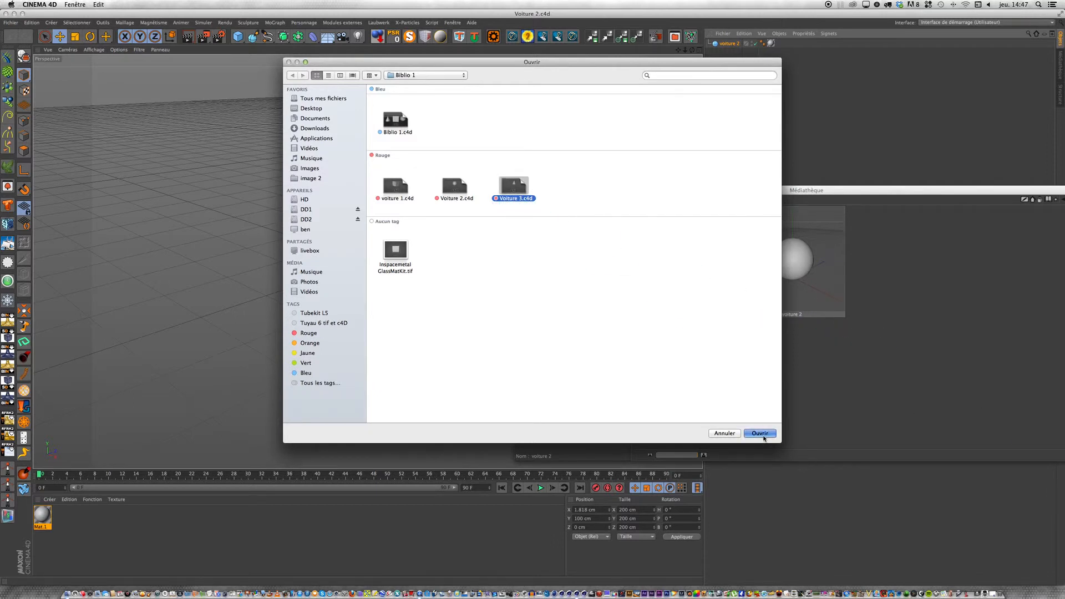
{"action": "left_click", "coordinate": [759, 433]}
{"action": "left_click_drag", "start_coordinate": [941, 258], "coordinate": [943, 260]}
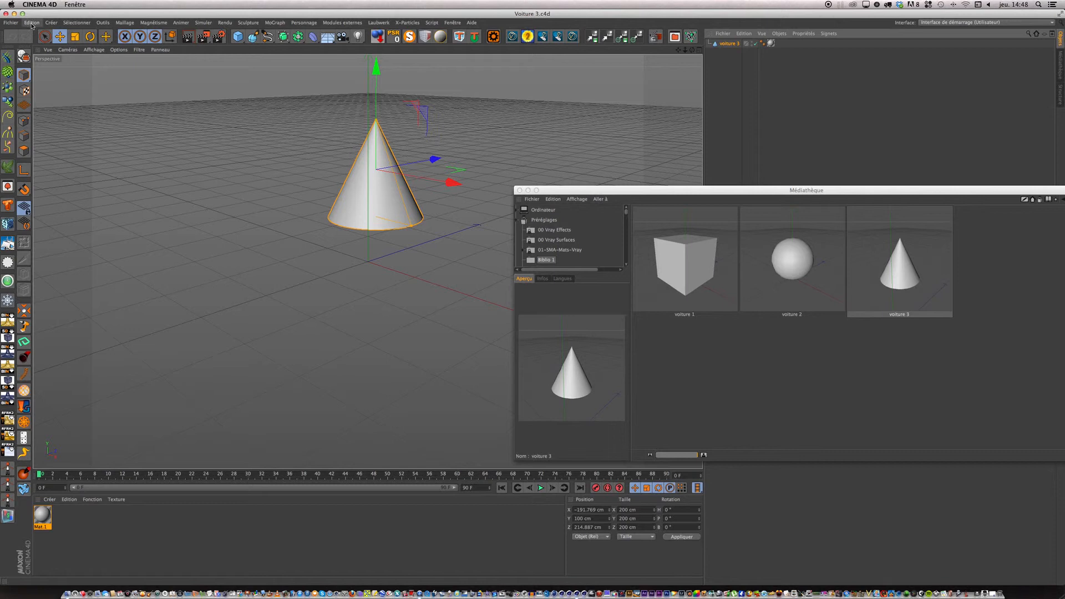
- Close the Voiture 3 and Voiture 2 projects and move the Médiathèque window over the empty viewport
{"action": "left_click", "coordinate": [6, 13]}
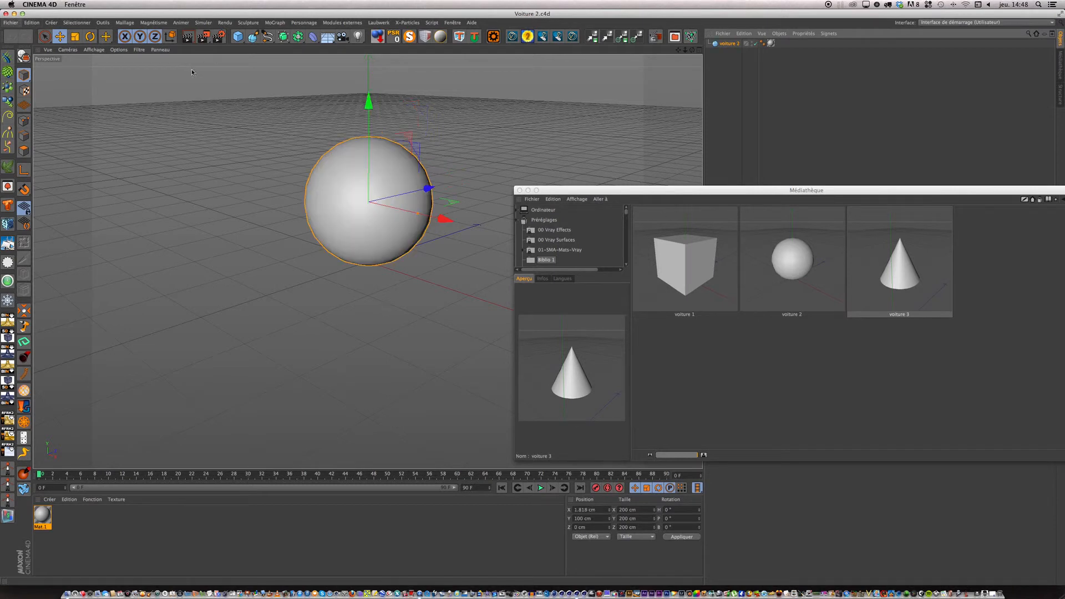
{"action": "left_click", "coordinate": [6, 13]}
{"action": "left_click", "coordinate": [648, 190]}
{"action": "left_click_drag", "start_coordinate": [648, 190], "coordinate": [306, 136]}
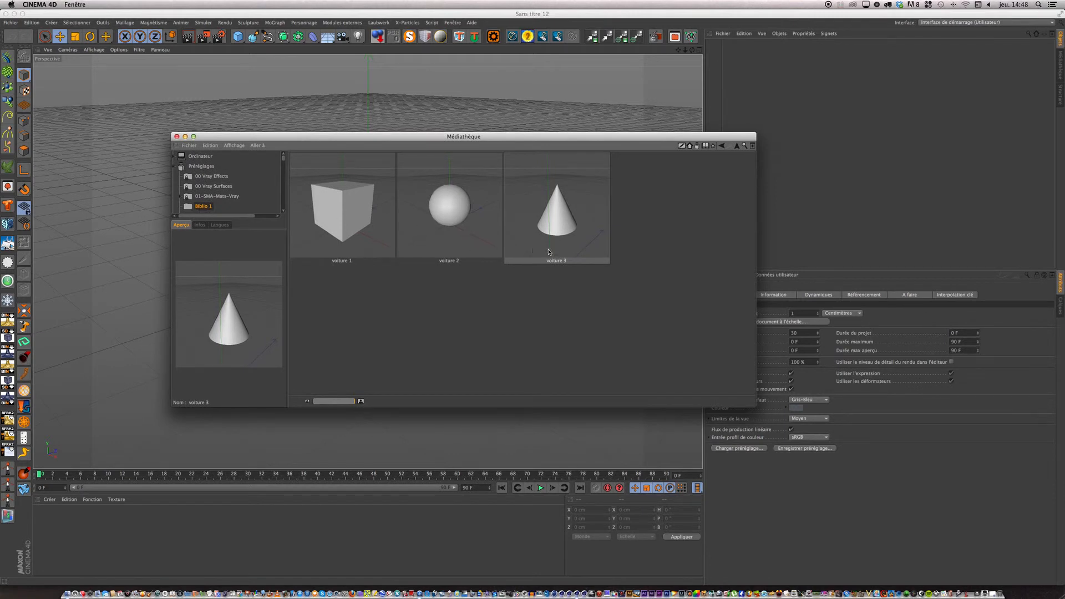
{"action": "left_click", "coordinate": [394, 283]}
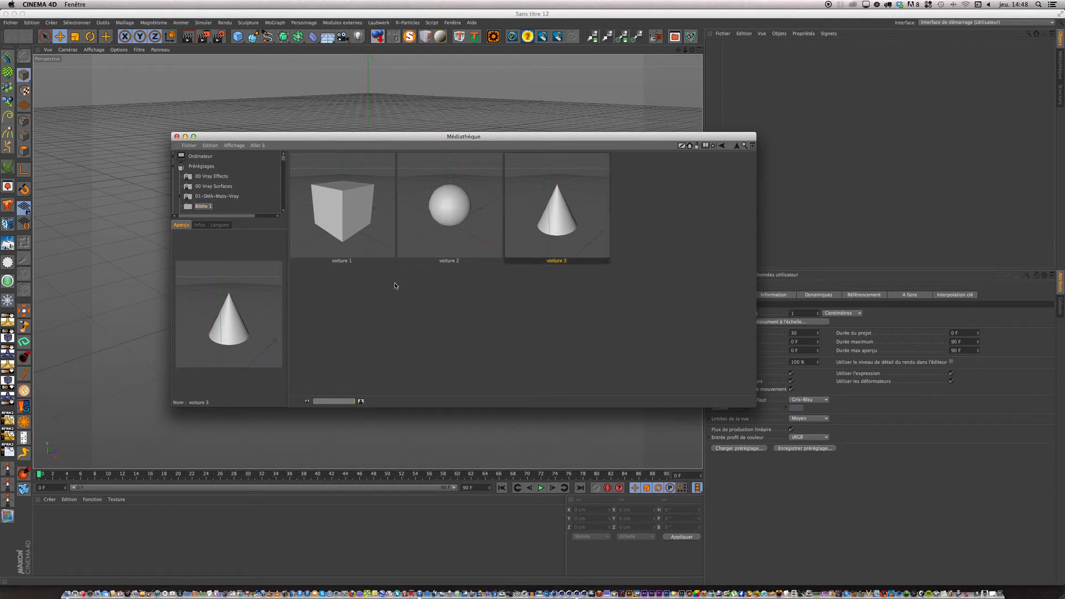
{"action": "right_click", "coordinate": [337, 251]}
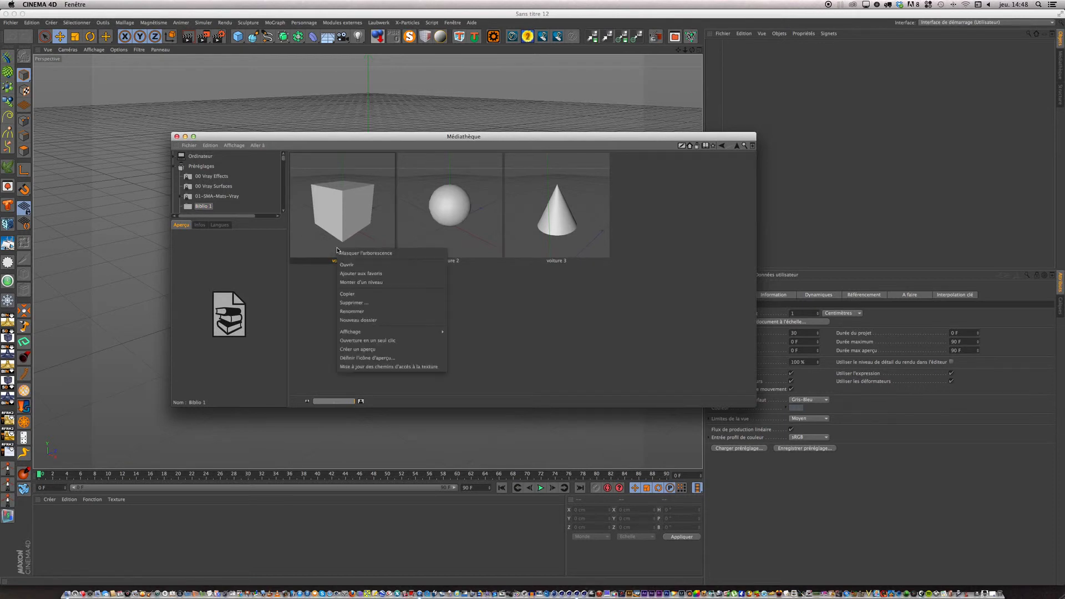
{"action": "left_click", "coordinate": [351, 357]}
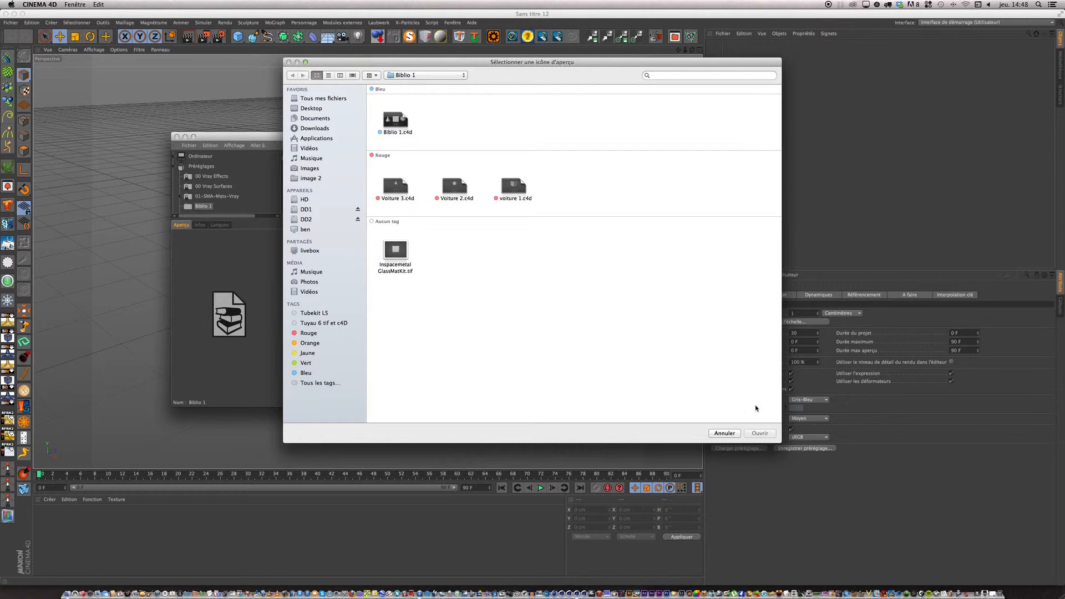
{"action": "left_click", "coordinate": [717, 436]}
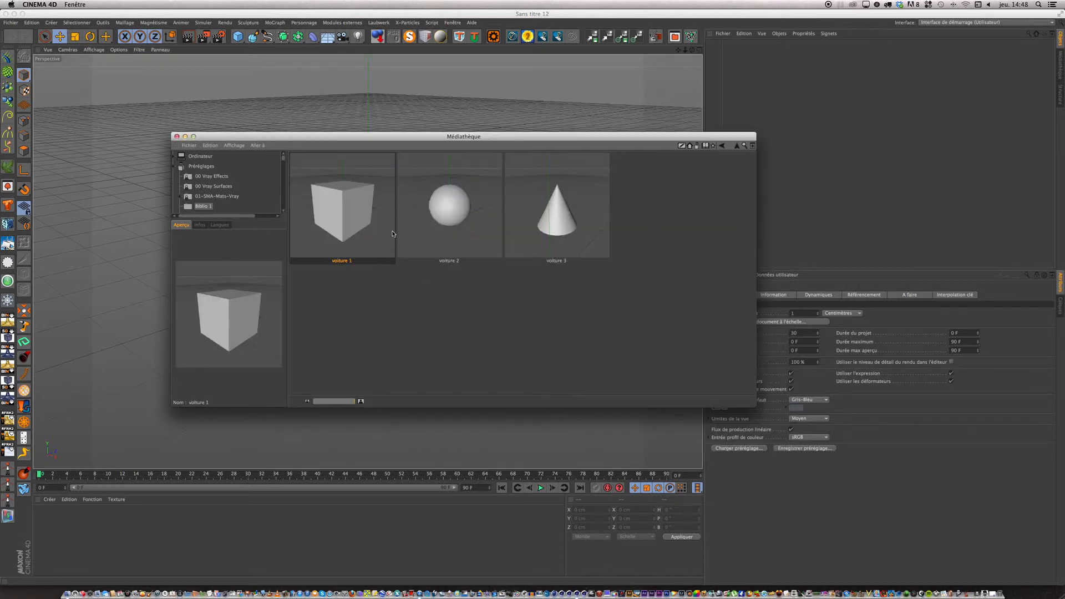
- Set Inspacemetal GlassMatKit.tif as the preview icon of the voiture 1 preset and deselect the preset
{"action": "right_click", "coordinate": [393, 232]}
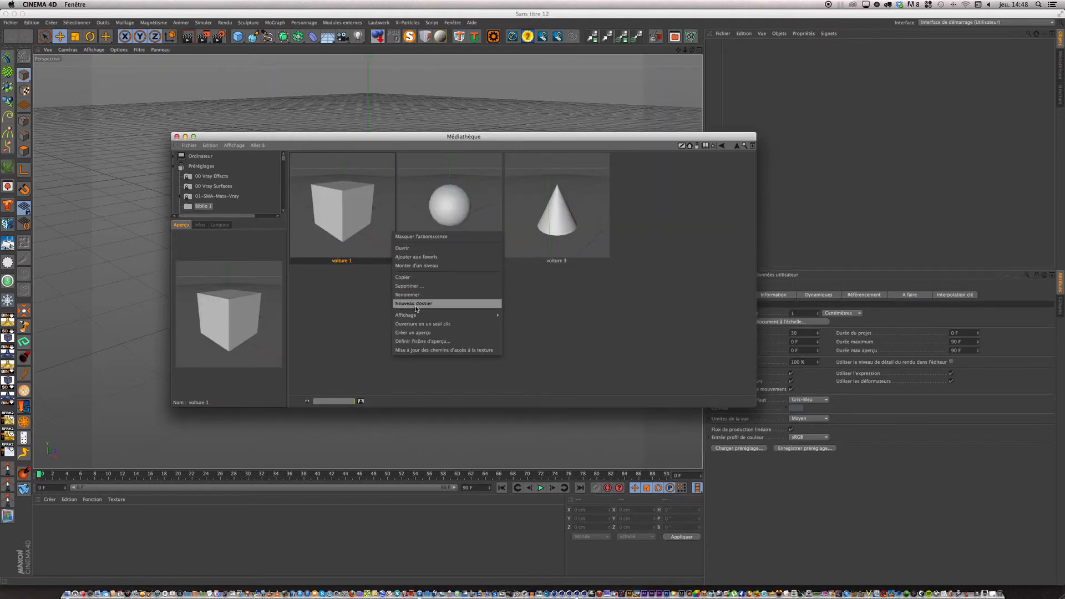
{"action": "left_click", "coordinate": [410, 341]}
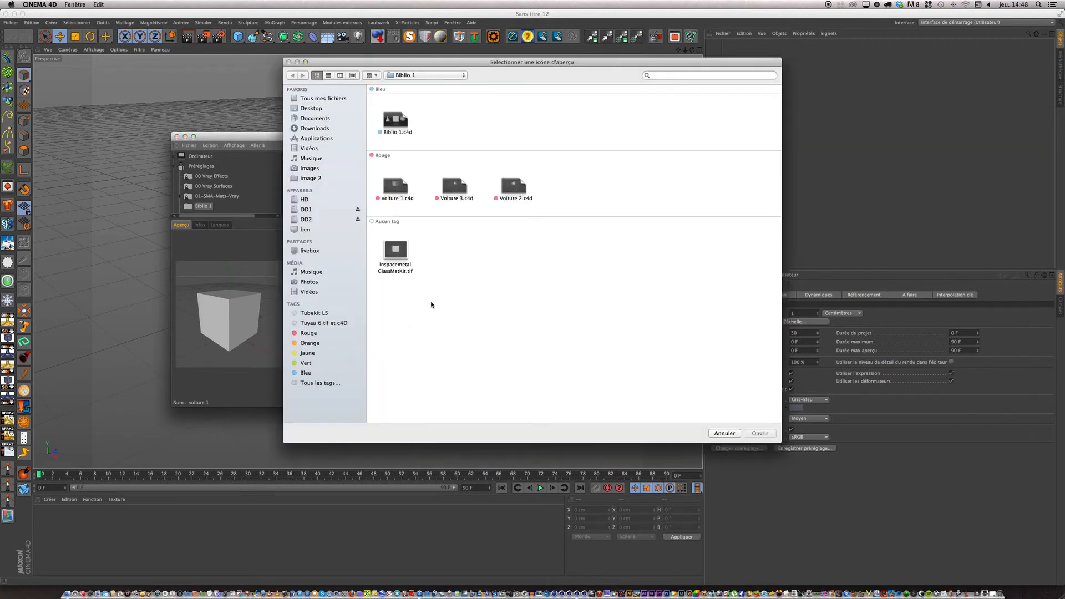
{"action": "left_click", "coordinate": [398, 257]}
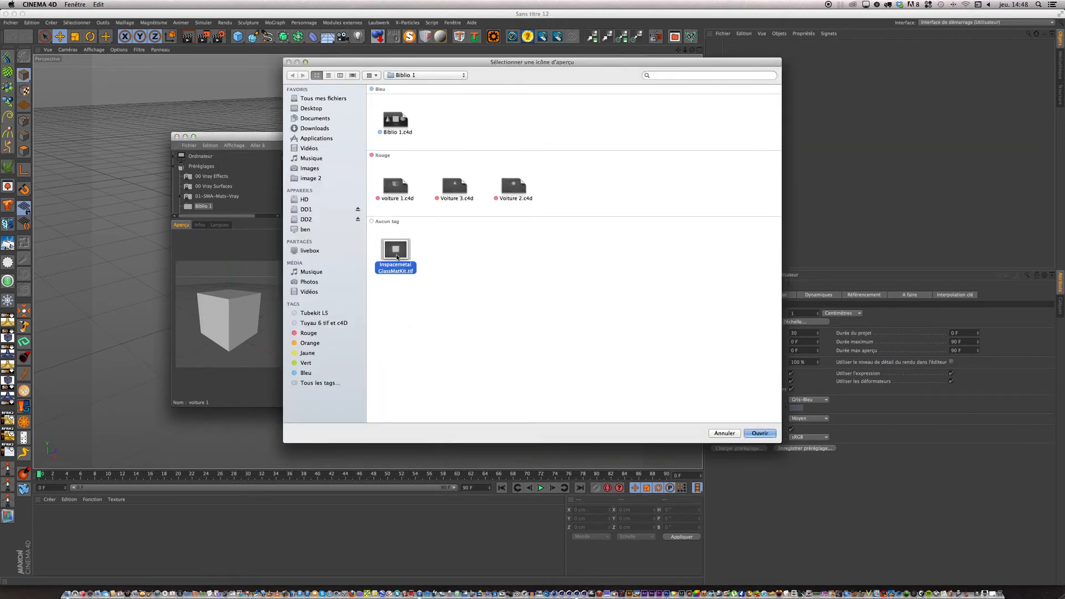
{"action": "left_click", "coordinate": [759, 433]}
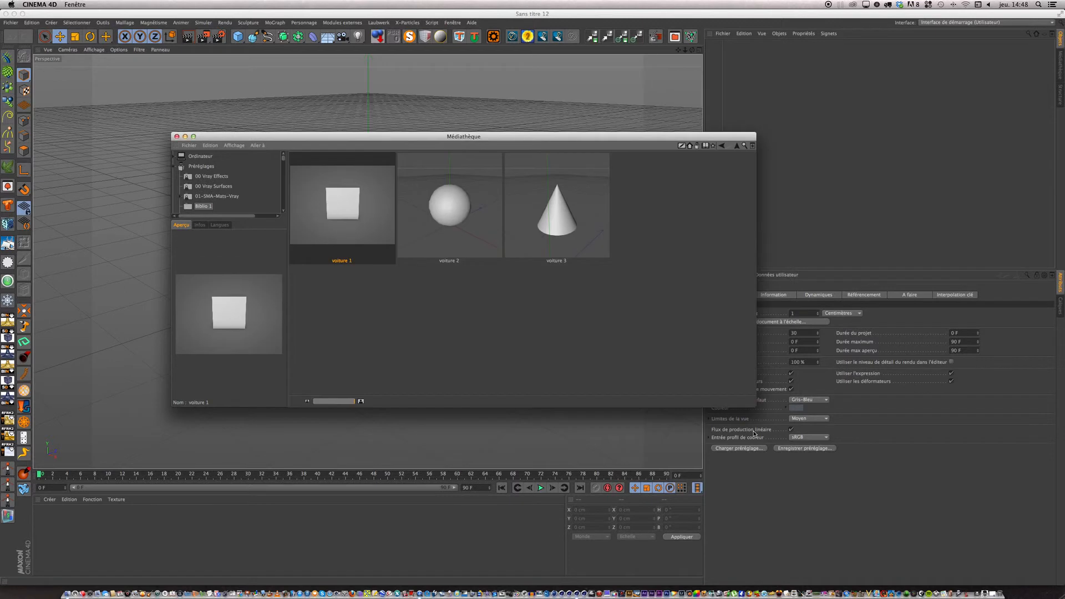
{"action": "left_click", "coordinate": [368, 293]}
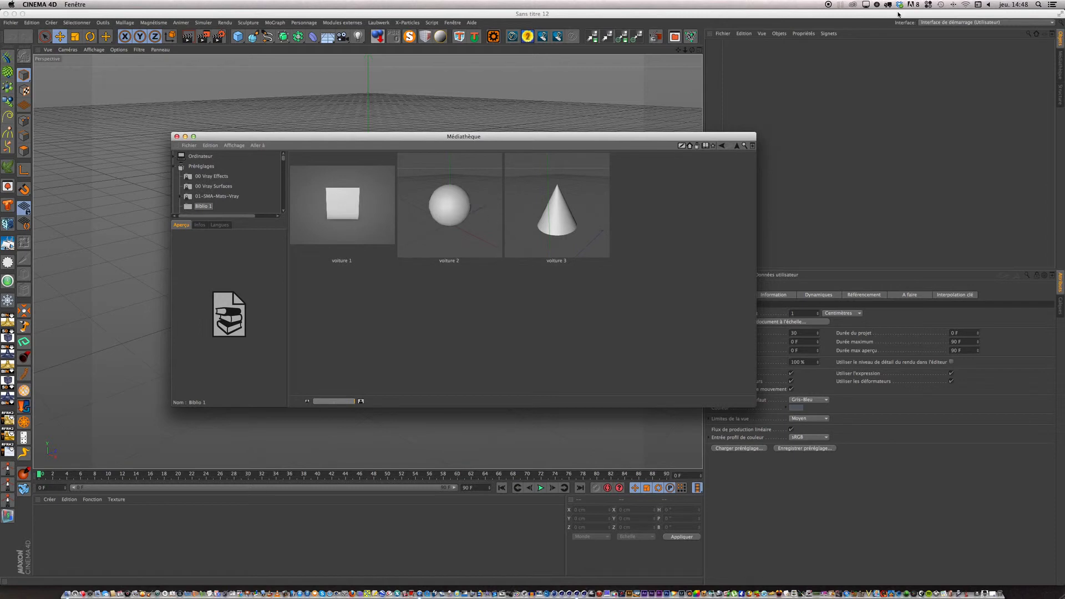
- Switch to the Finder to view the files in the Biblio 1 project folder, and close that folder window
{"action": "mouse_move", "coordinate": [1064, 0]}
{"action": "double_click", "coordinate": [1038, 168]}
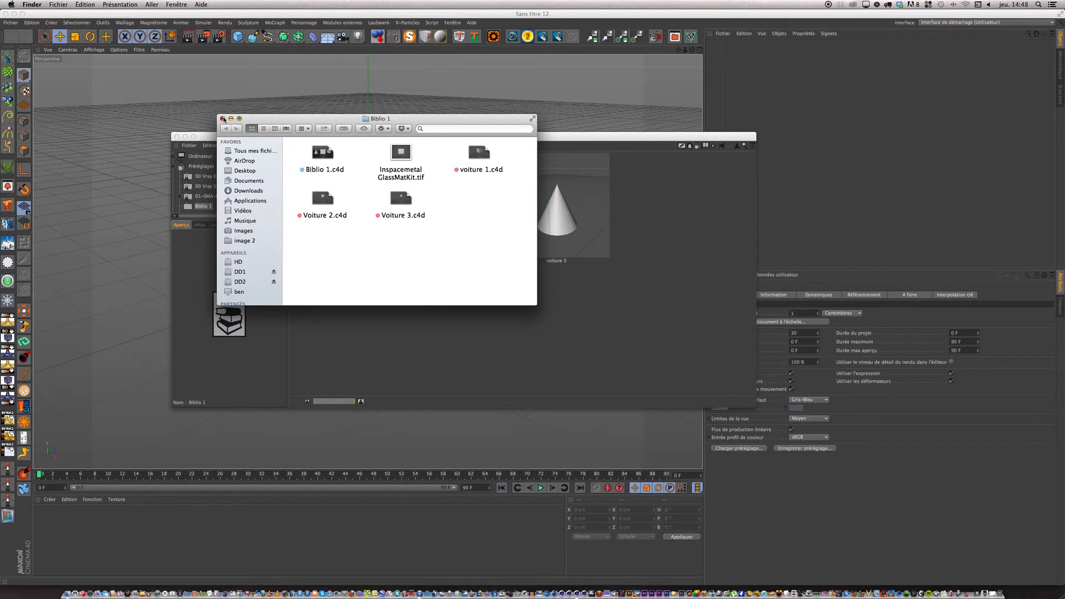
{"action": "left_click", "coordinate": [223, 118]}
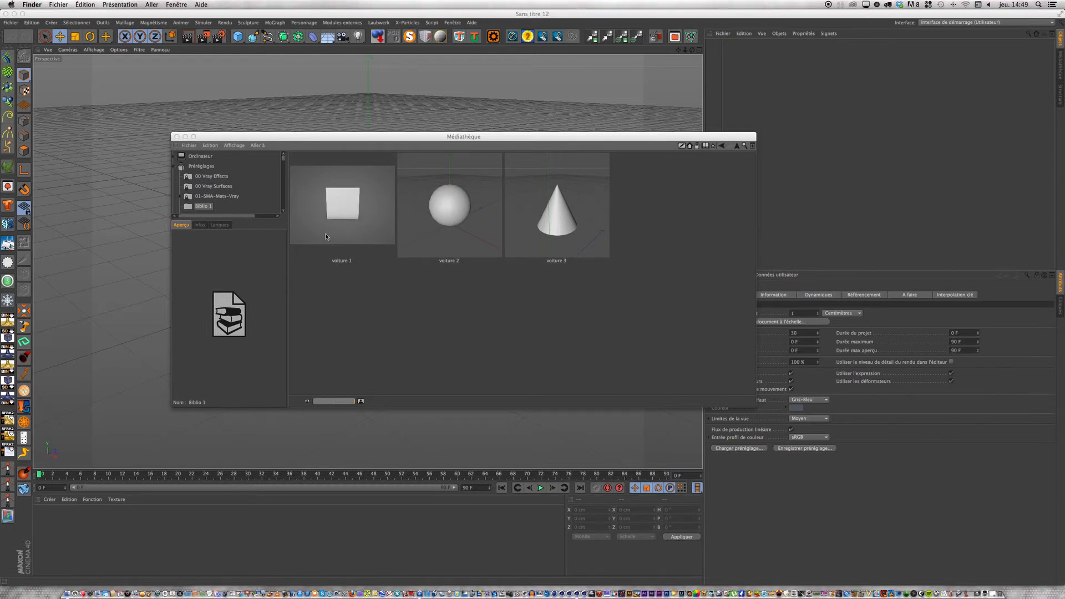
- Make the Biblio 1 library read-only and check which commands are available on its voiture 1 preset
{"action": "right_click", "coordinate": [207, 207]}
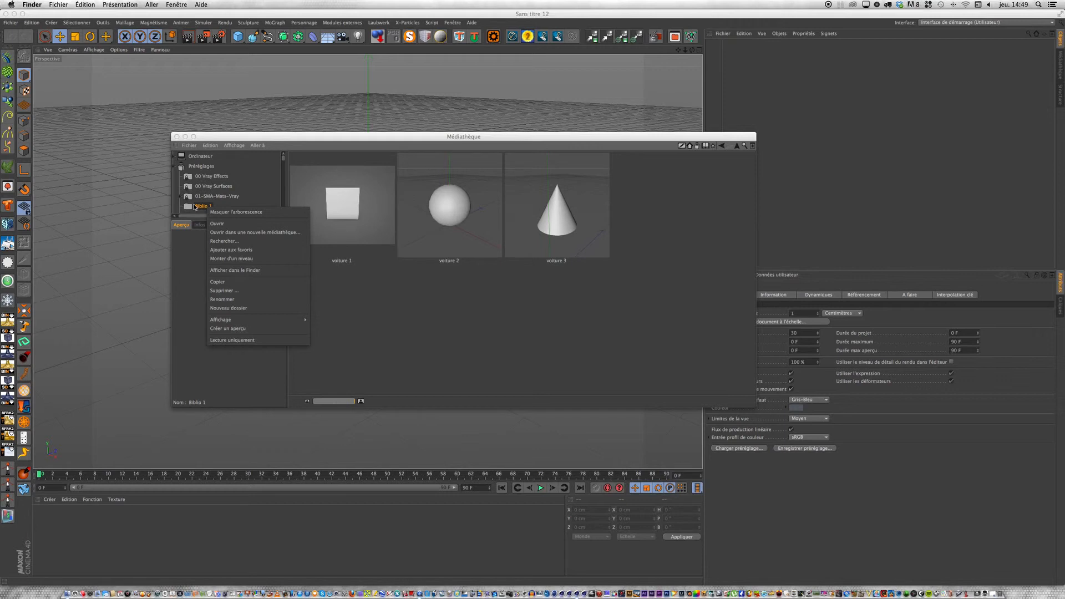
{"action": "left_click", "coordinate": [242, 342]}
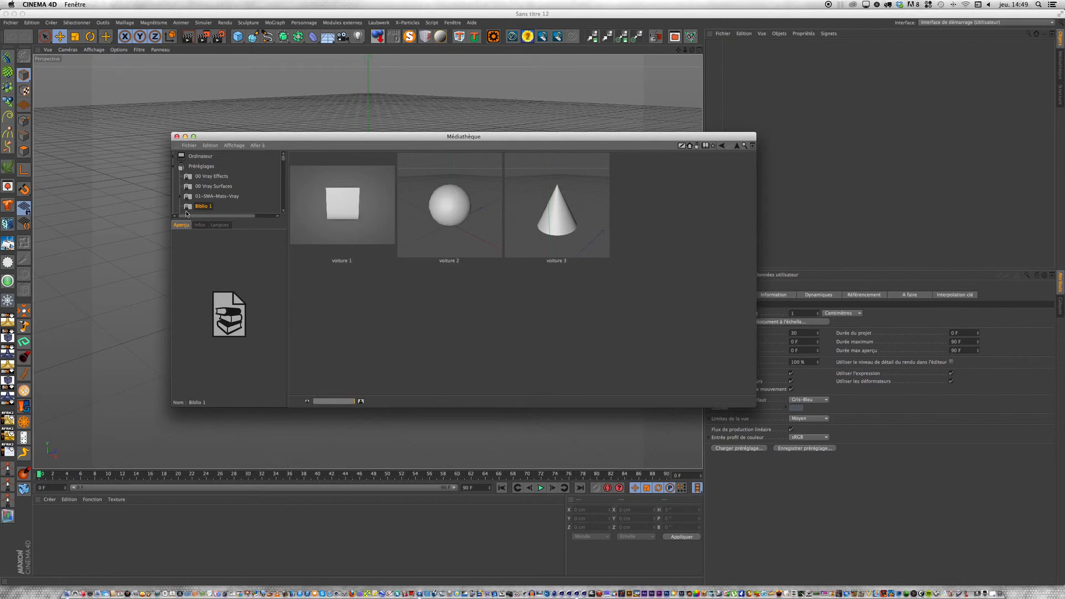
{"action": "left_click_drag", "start_coordinate": [335, 232], "coordinate": [354, 221]}
{"action": "right_click", "coordinate": [354, 221]}
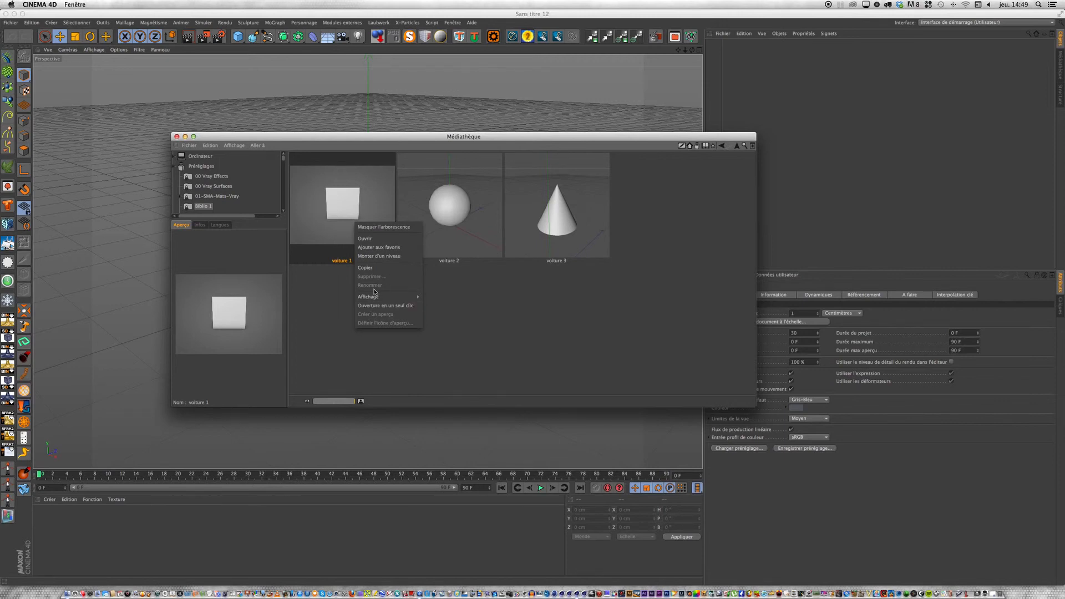
{"action": "left_click", "coordinate": [330, 216]}
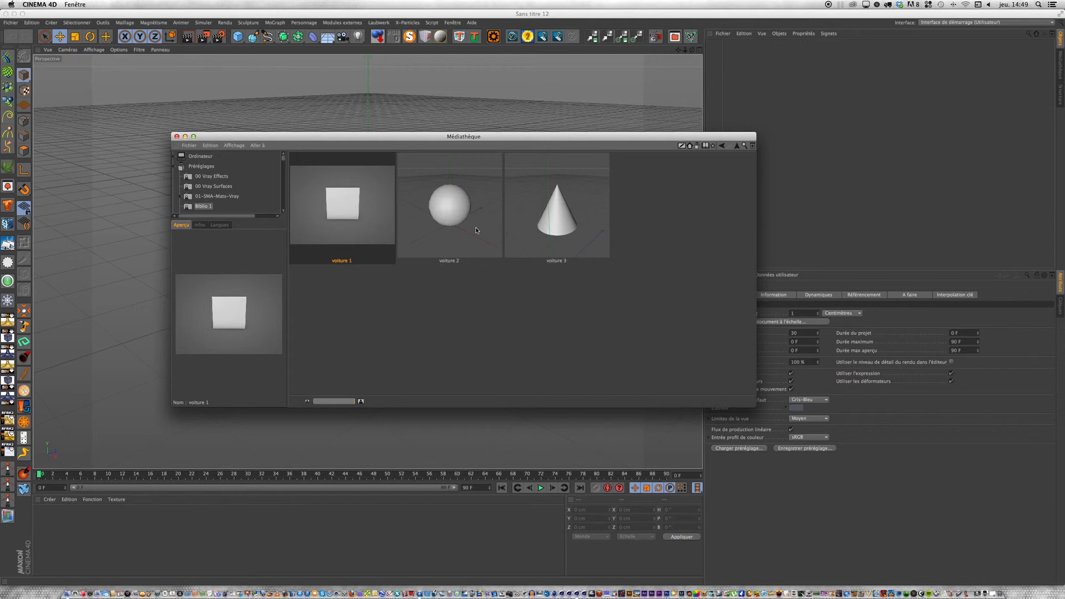
- Toggle the read-only protection of the Biblio 1 library off and on twice, ending with it switched on
{"action": "left_click", "coordinate": [188, 207]}
{"action": "right_click", "coordinate": [188, 207]}
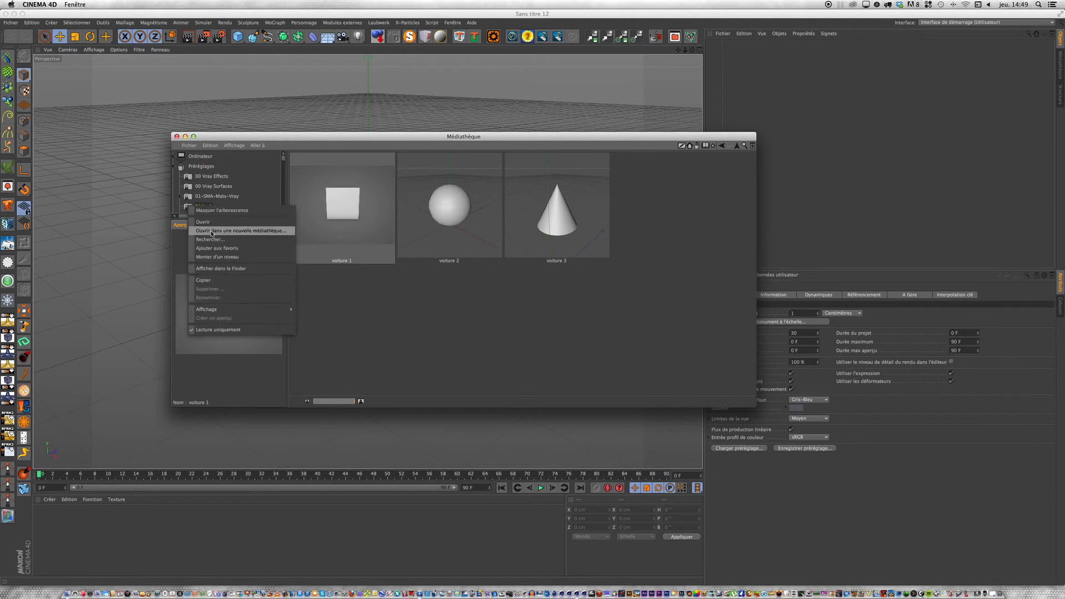
{"action": "left_click", "coordinate": [210, 331]}
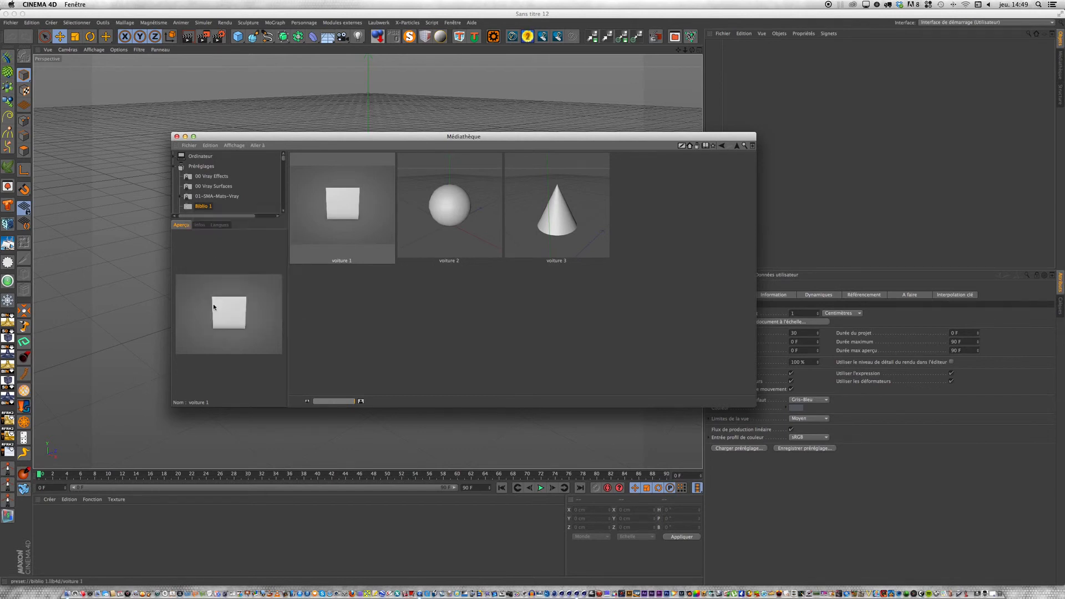
{"action": "right_click", "coordinate": [192, 208]}
{"action": "left_click", "coordinate": [217, 340]}
{"action": "right_click", "coordinate": [193, 207]}
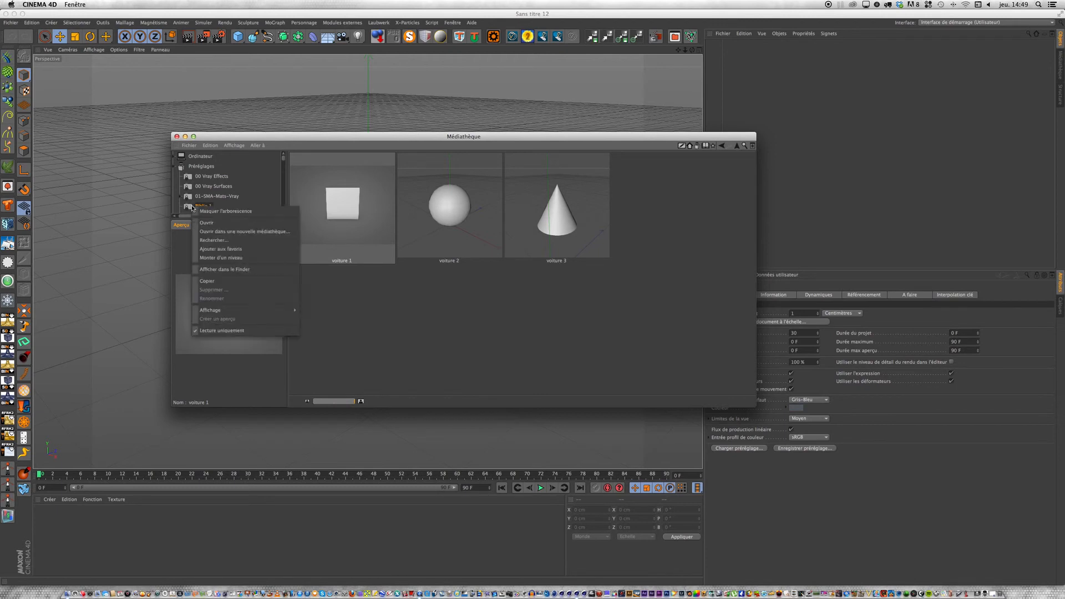
{"action": "left_click", "coordinate": [217, 332]}
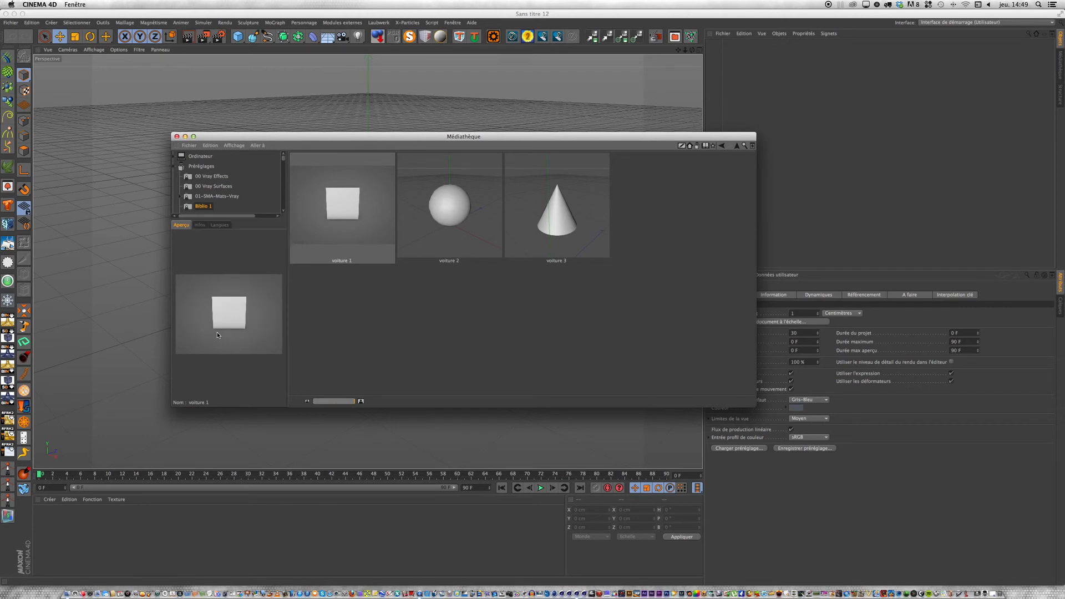
{"action": "right_click", "coordinate": [188, 209]}
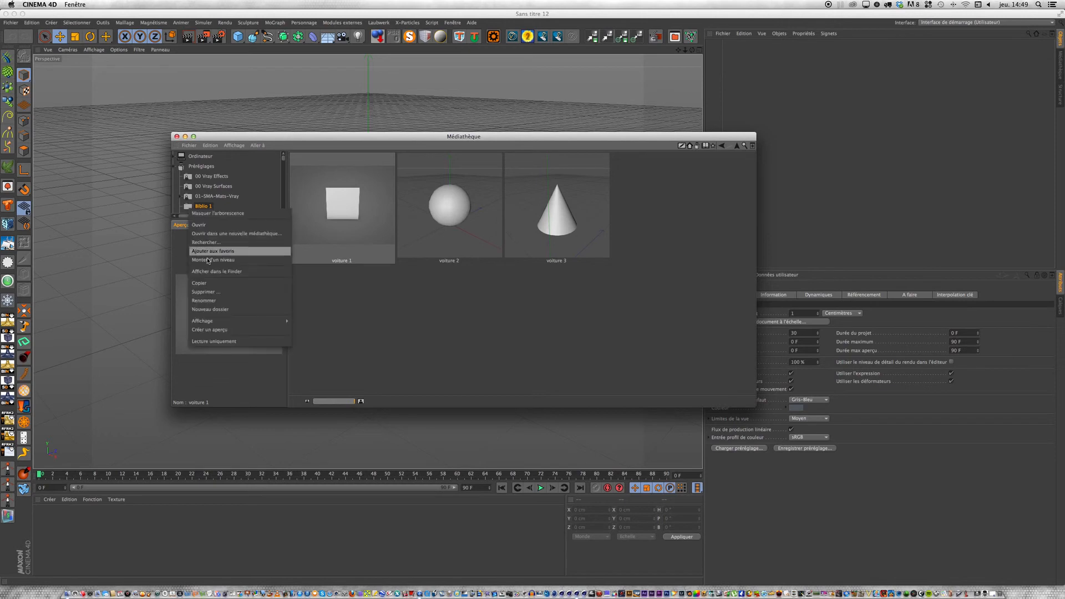
{"action": "left_click", "coordinate": [217, 340]}
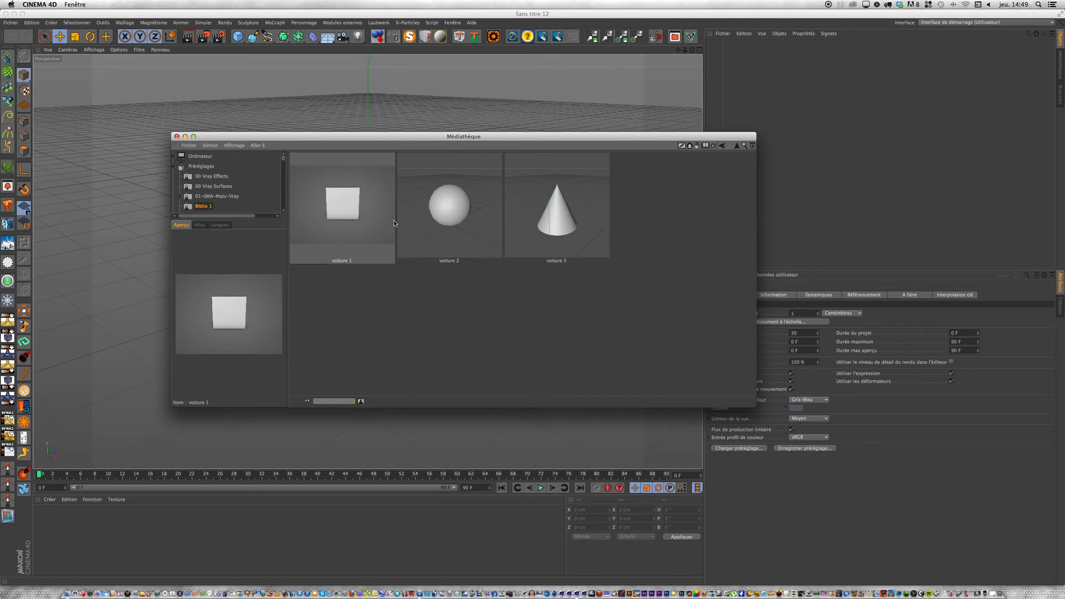
- Load the voiture 1 preset from Biblio 1 into the empty scene, undoing and redoing the insertion once
{"action": "left_click", "coordinate": [456, 195]}
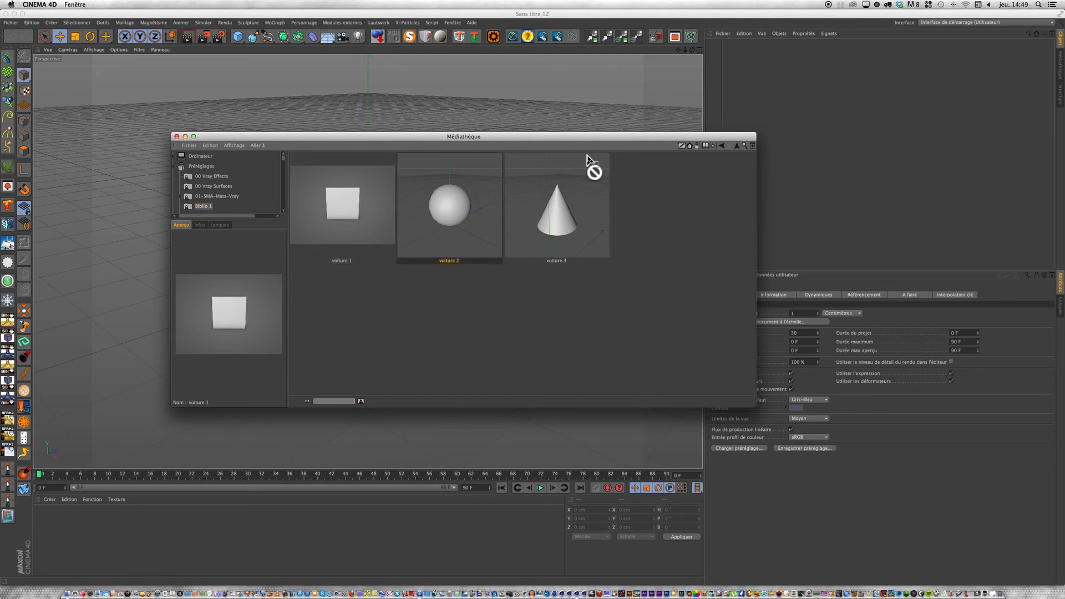
{"action": "double_click", "coordinate": [338, 212]}
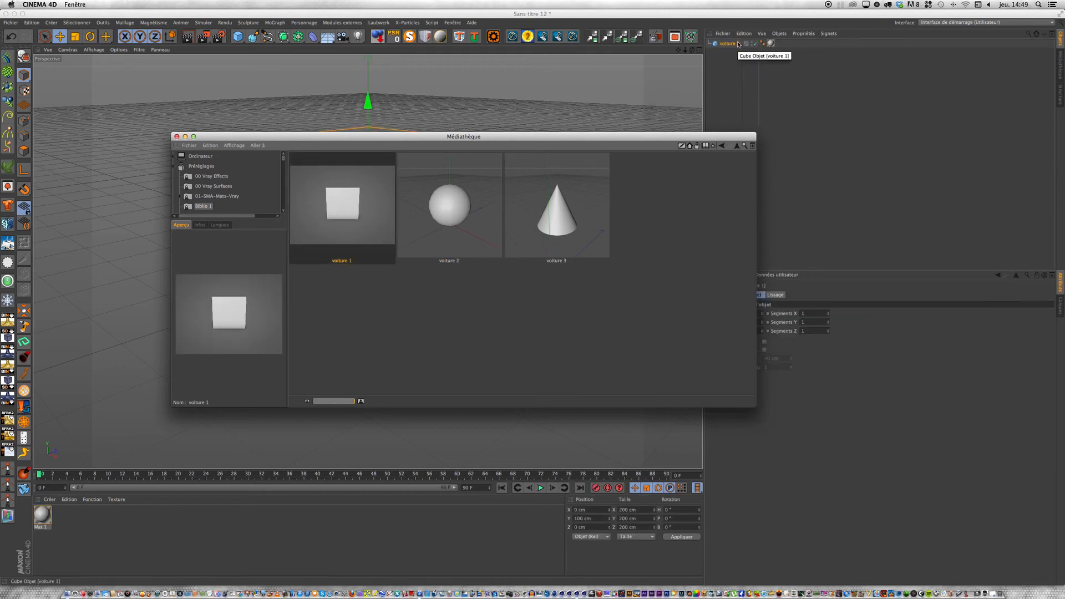
{"action": "left_click", "coordinate": [11, 36]}
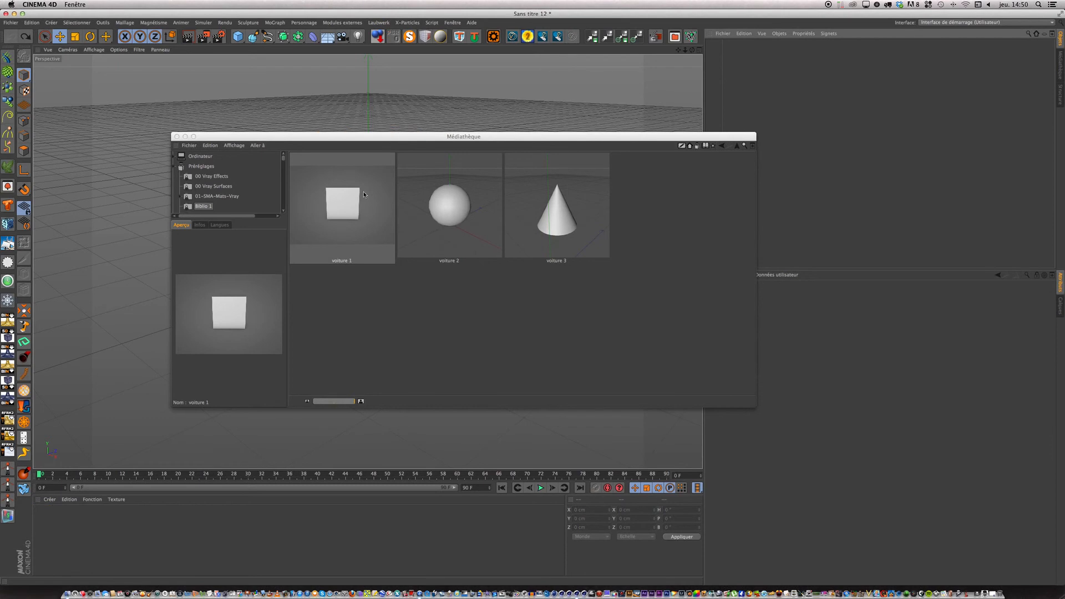
{"action": "key", "text": "super+y"}
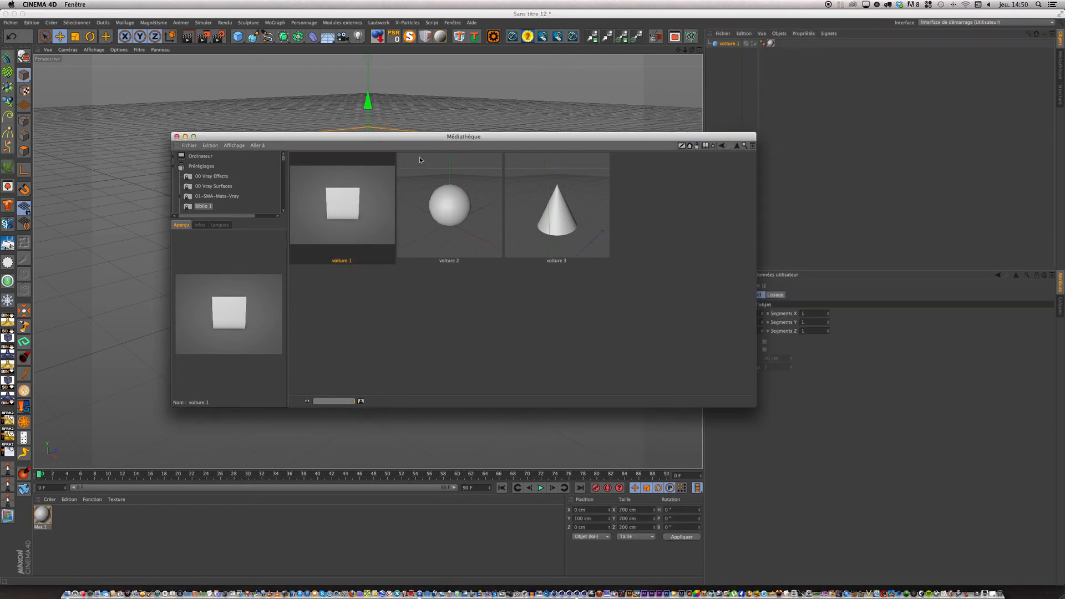
- Close the Médiathèque window and view the loaded voiture 1 cube from another angle
{"action": "left_click_drag", "start_coordinate": [422, 139], "coordinate": [441, 215]}
{"action": "left_click", "coordinate": [193, 209]}
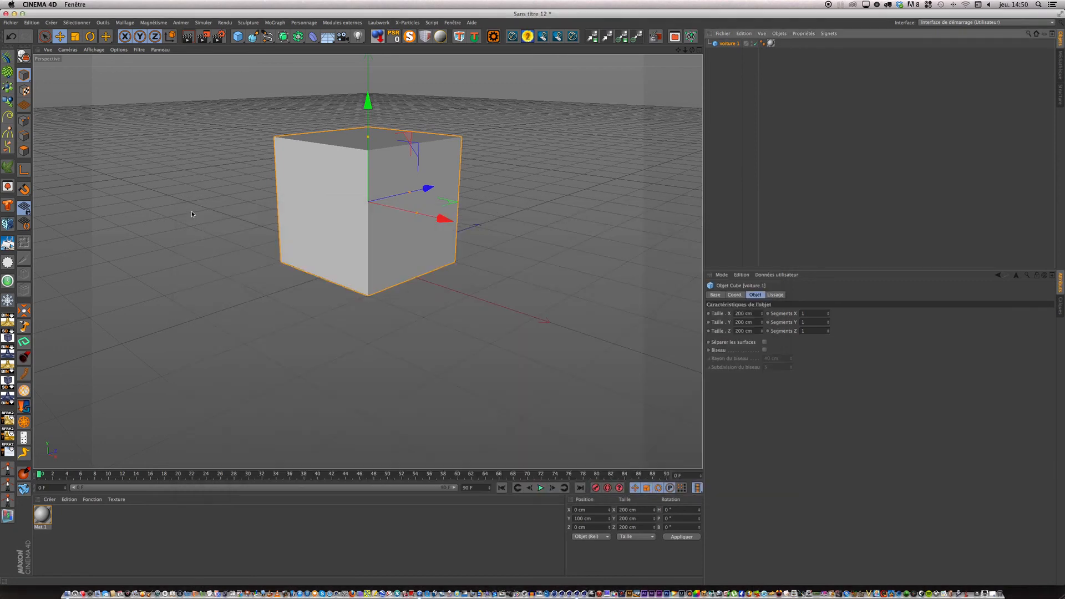
{"action": "left_click_drag", "start_coordinate": [678, 51], "coordinate": [678, 97]}
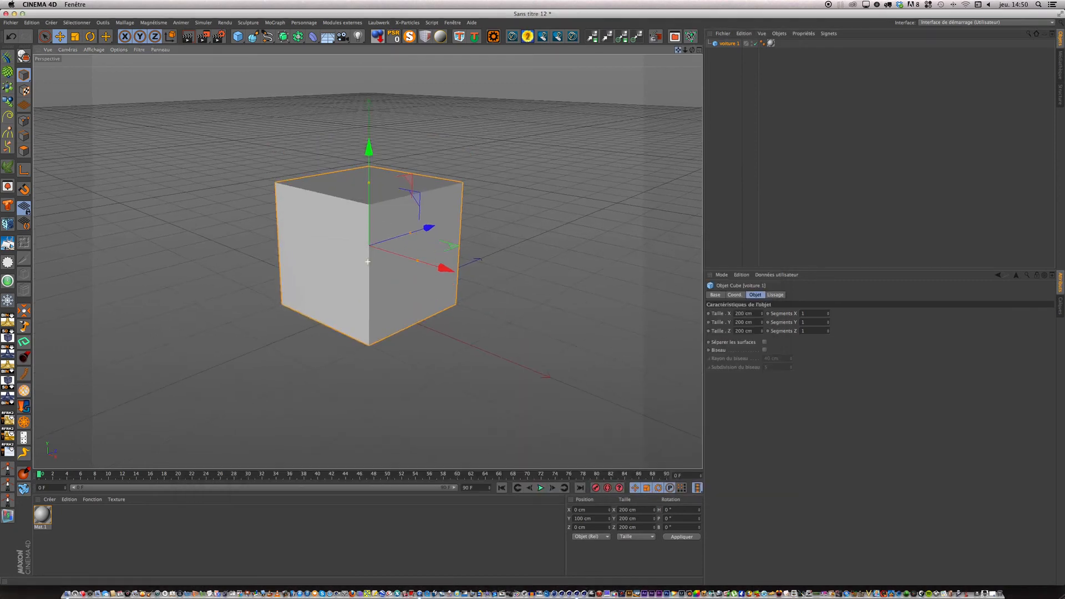
{"action": "mouse_move", "coordinate": [692, 49]}
{"action": "left_mouse_down"}
{"action": "mouse_move", "coordinate": [694, 68]}
{"action": "mouse_move", "coordinate": [702, 35]}
{"action": "mouse_move", "coordinate": [678, 31]}
{"action": "mouse_move", "coordinate": [682, 69]}
{"action": "mouse_move", "coordinate": [712, 68]}
{"action": "mouse_move", "coordinate": [695, 39]}
{"action": "mouse_move", "coordinate": [690, 59]}
{"action": "mouse_move", "coordinate": [716, 70]}
{"action": "mouse_move", "coordinate": [705, 56]}
{"action": "mouse_move", "coordinate": [691, 61]}
{"action": "left_mouse_up"}
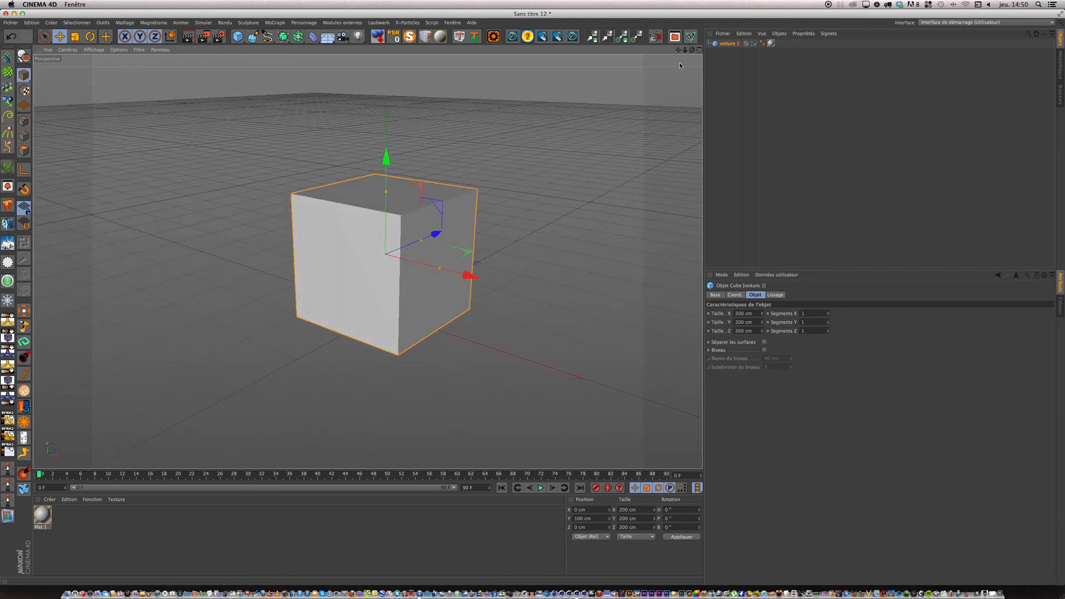